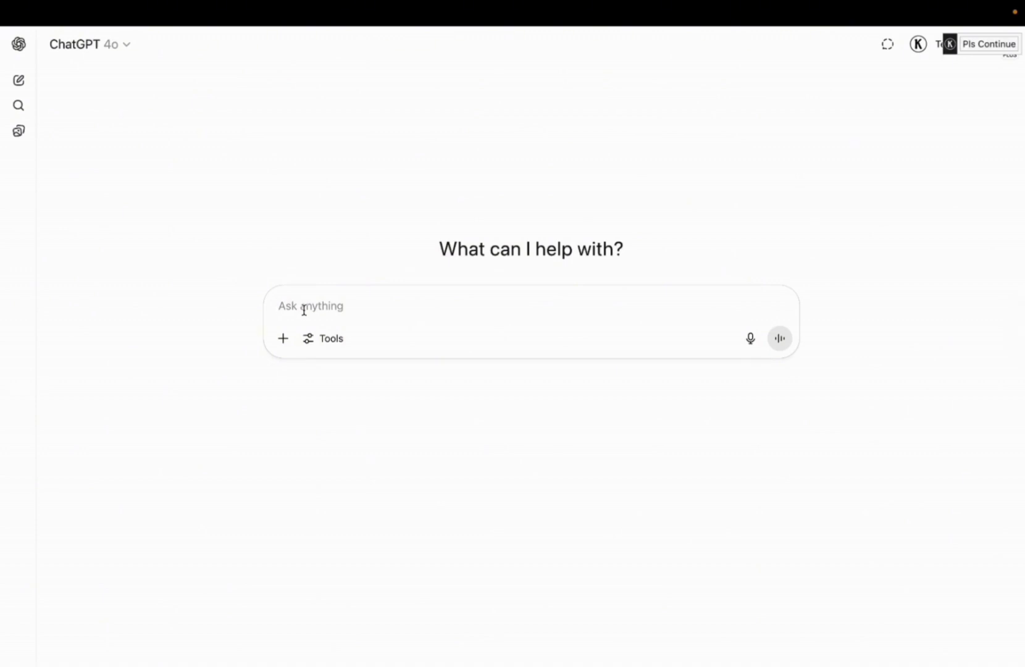
Write the prompt "kawaii style cat in a pool floatie with a summery drink - please make this coloring book style black and white."
text(kawa)
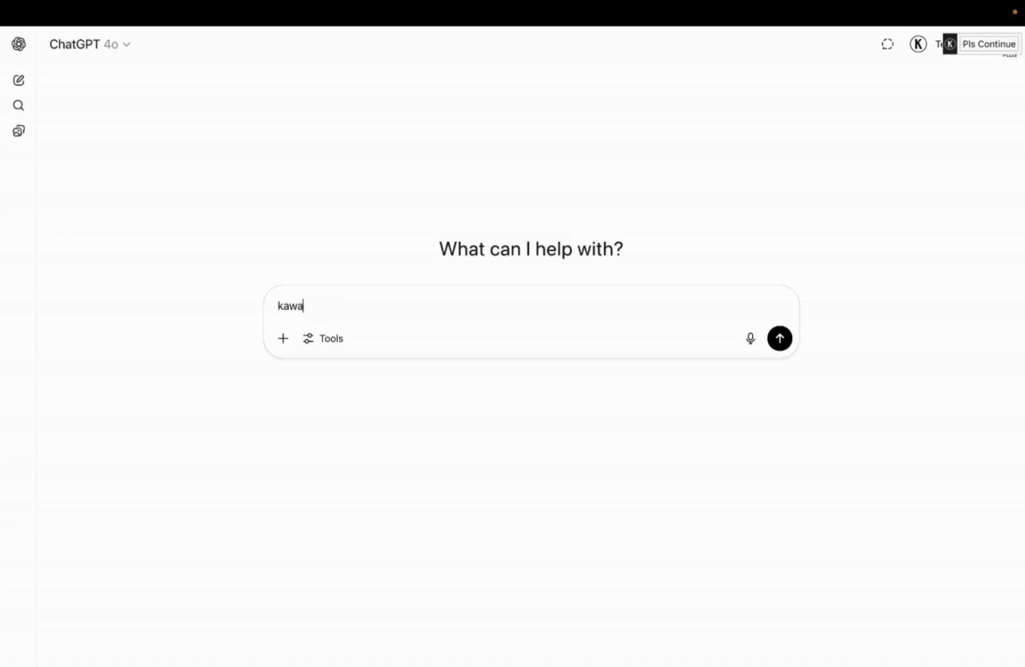
text(ii style cat in a pool floatie )
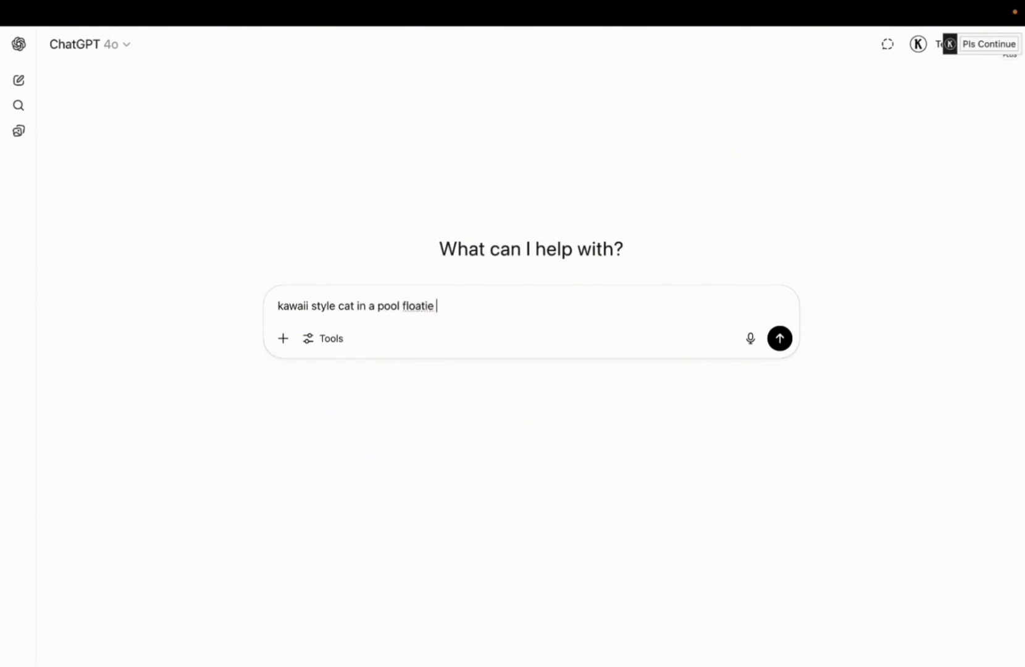
text(with a summery drink - please make this coloring book style black and white.)
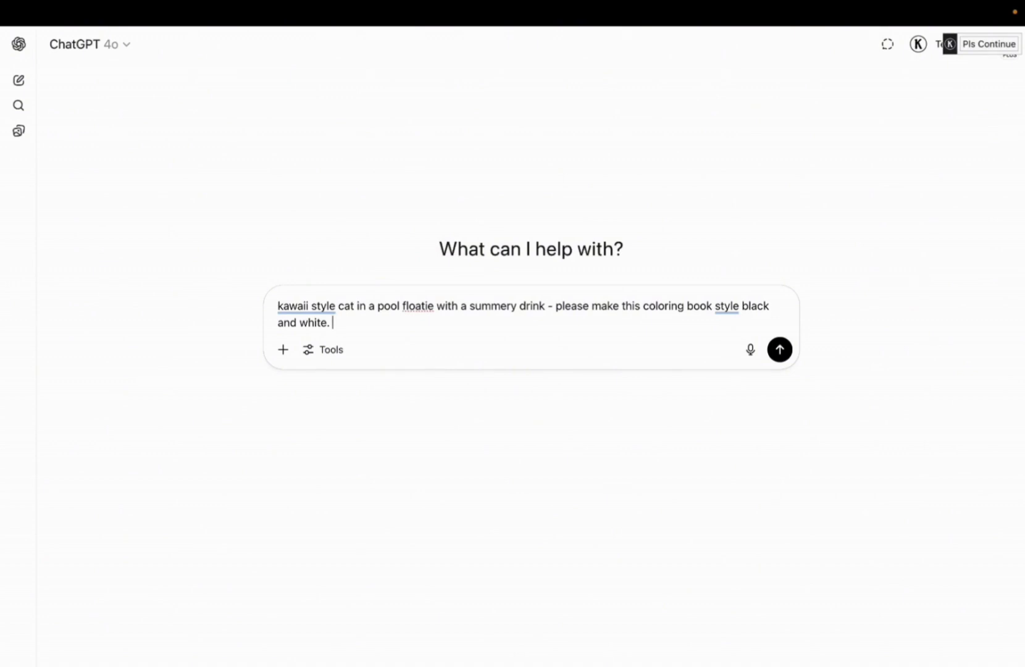
Insert "cozy" before "coloring book style" in the prompt and submit it to generate the image
click(643, 307)
text(zo)
key(BackSpace)
key(BackSpace)
text(cozy)
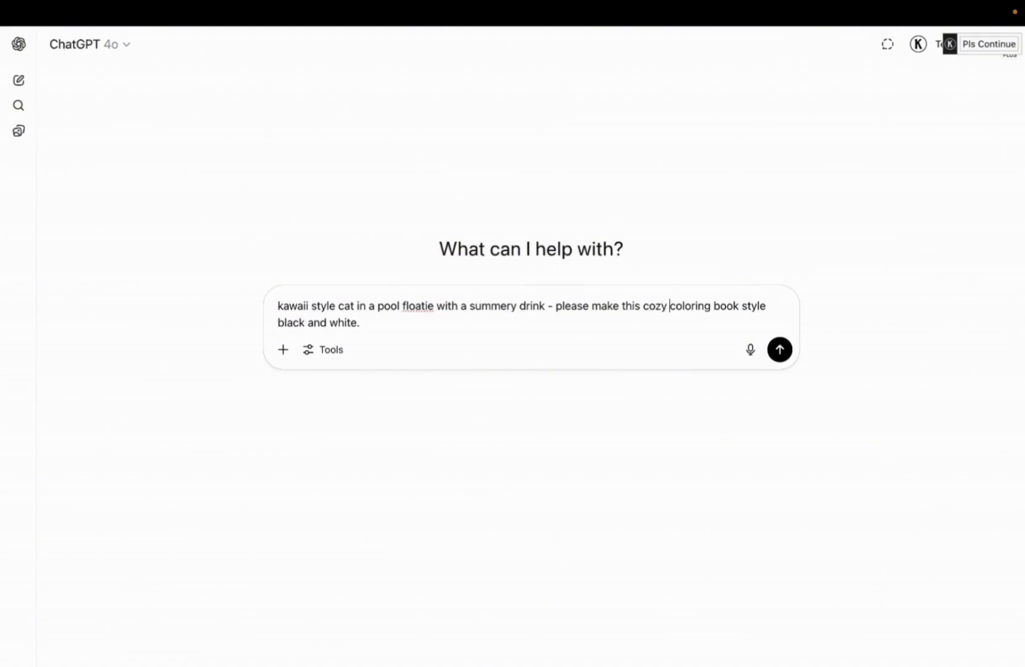
click(383, 330)
click(780, 350)
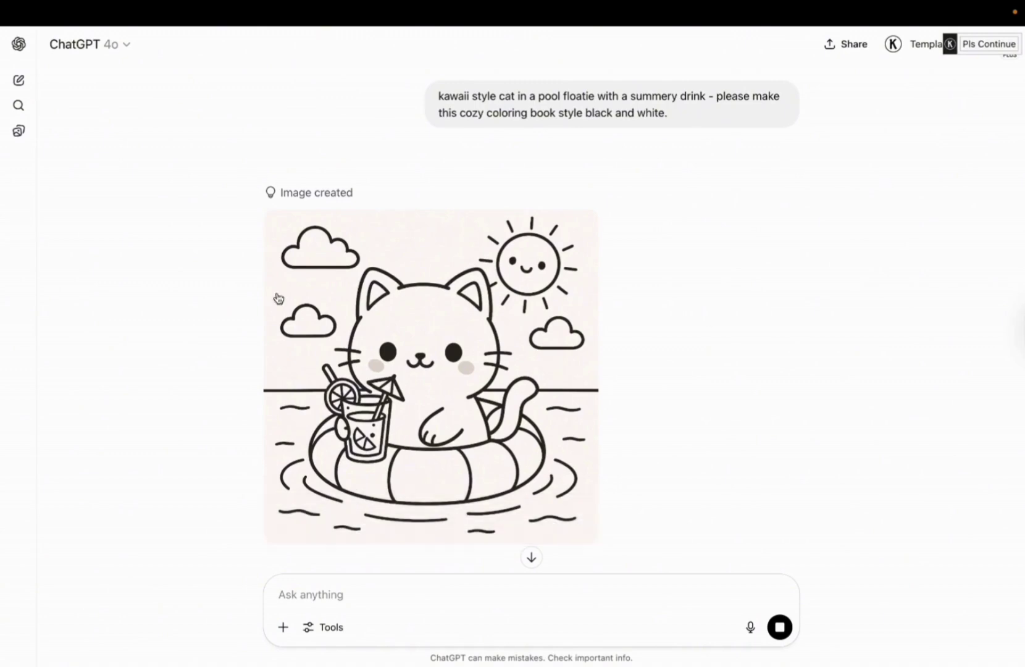
Copy the generated cat image, paste it into the blank Inkscape document and move it over the page
right_click(431, 369)
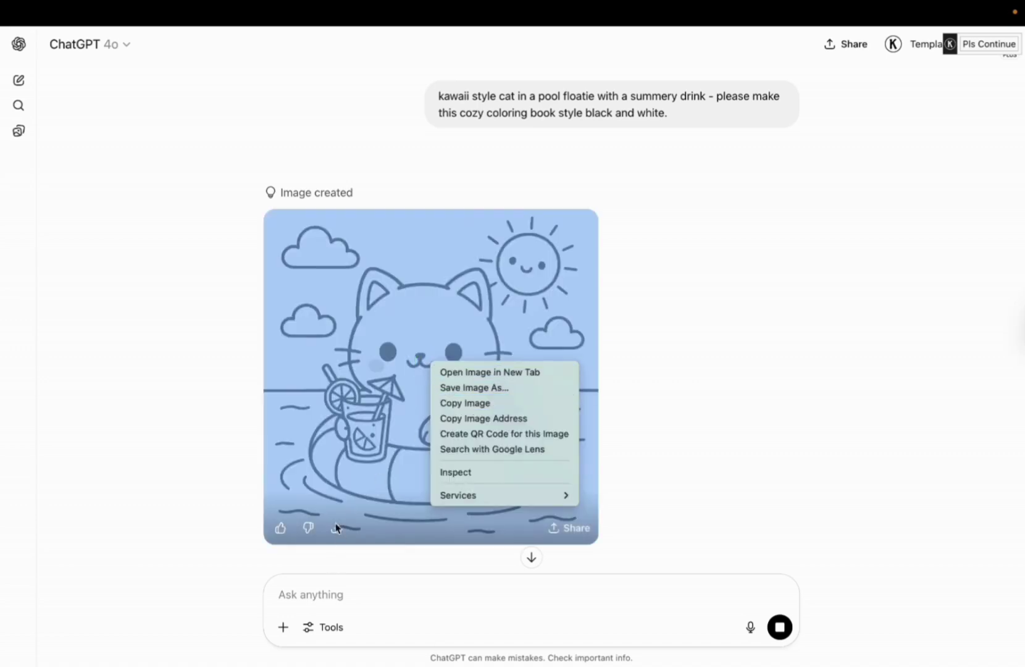
click(453, 409)
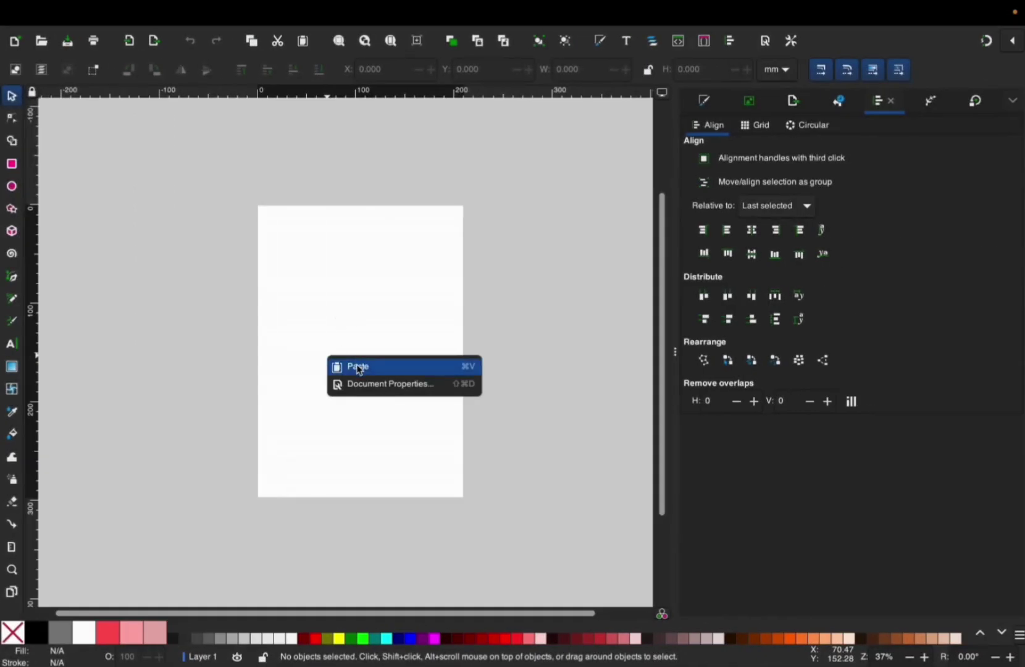
click(357, 366)
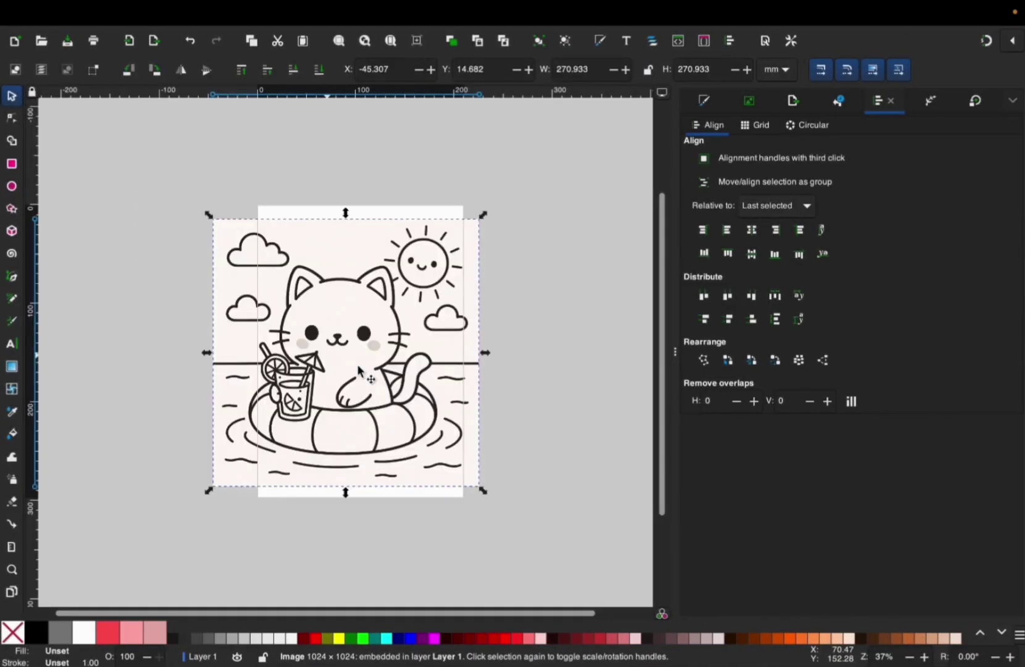
drag(358, 369, 409, 375)
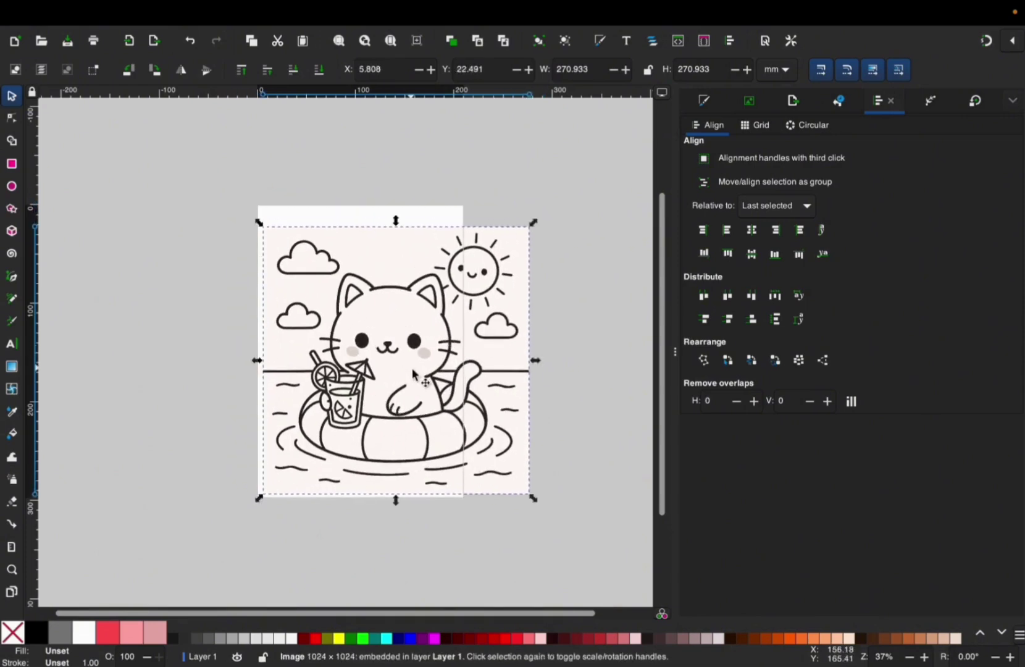
Open the Trace Bitmap settings for the pasted cat image
right_click(411, 371)
click(373, 394)
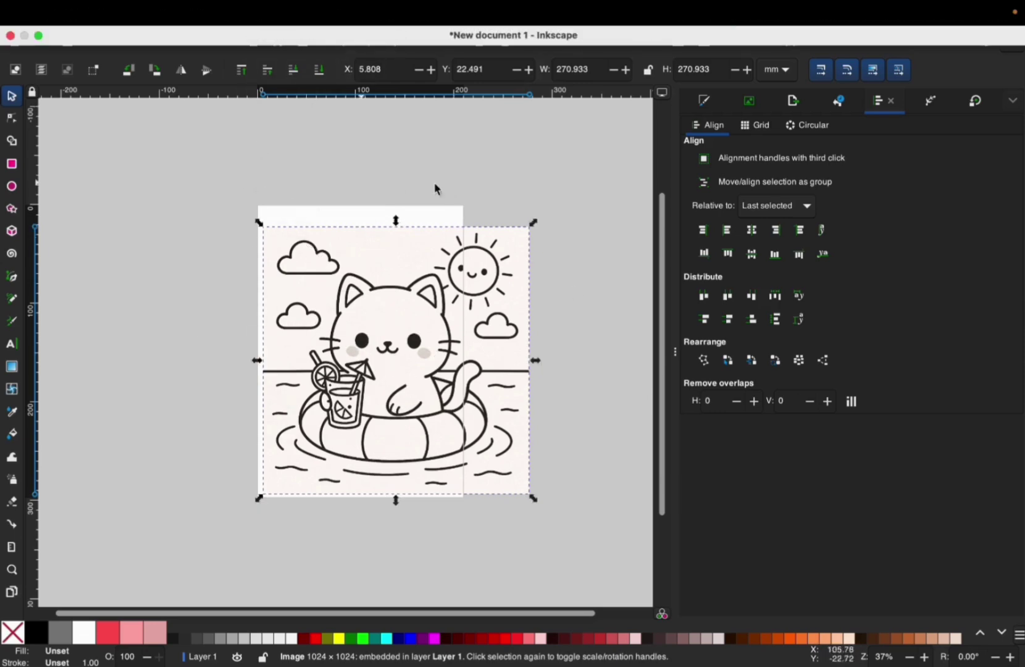
click(264, 12)
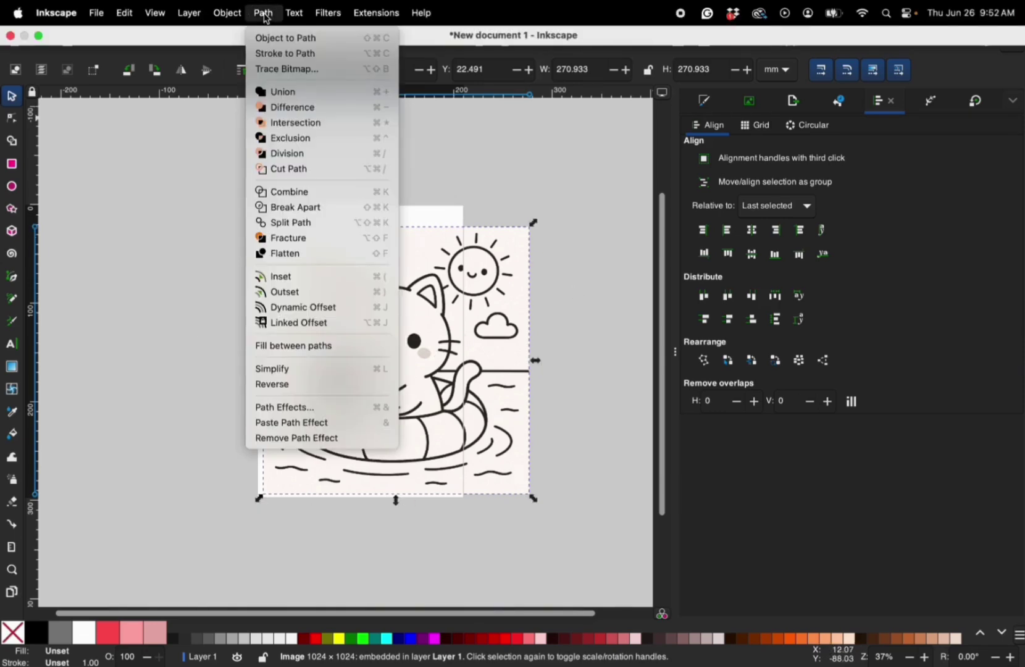
click(287, 69)
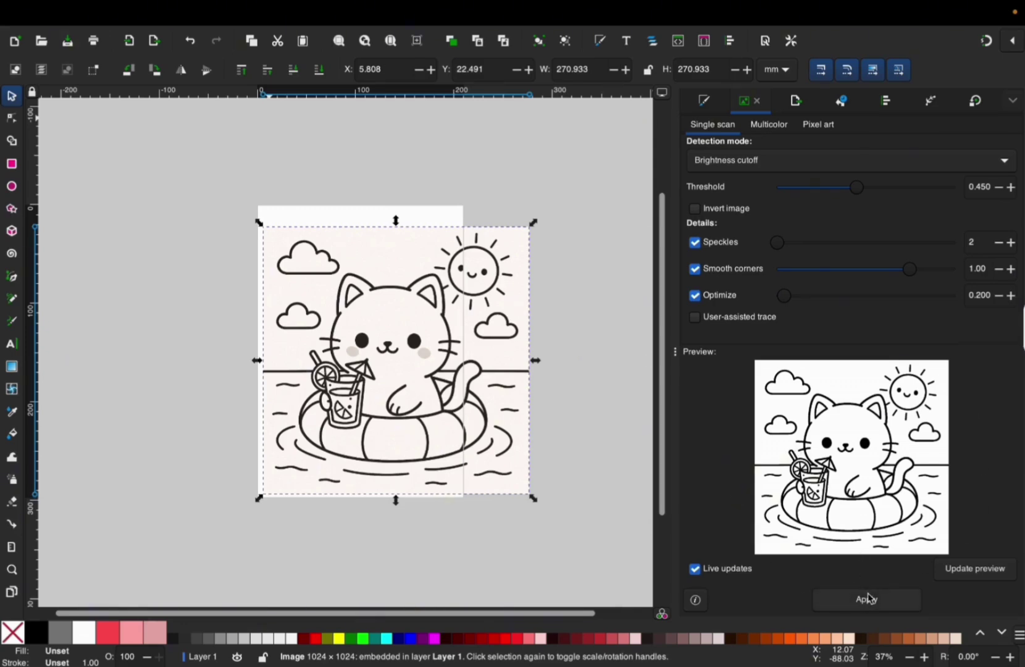
Try raising the trace's brightness cutoff threshold to 0.980 and lowering it to 0.920
click(1011, 189)
click(1011, 189)
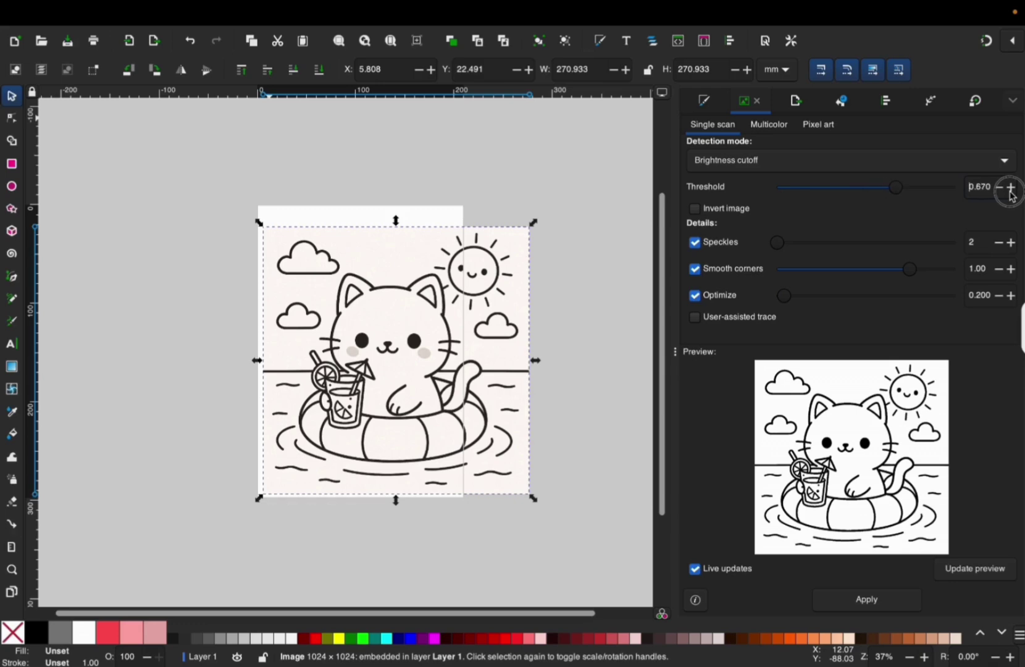
click(1011, 189)
click(1011, 189)
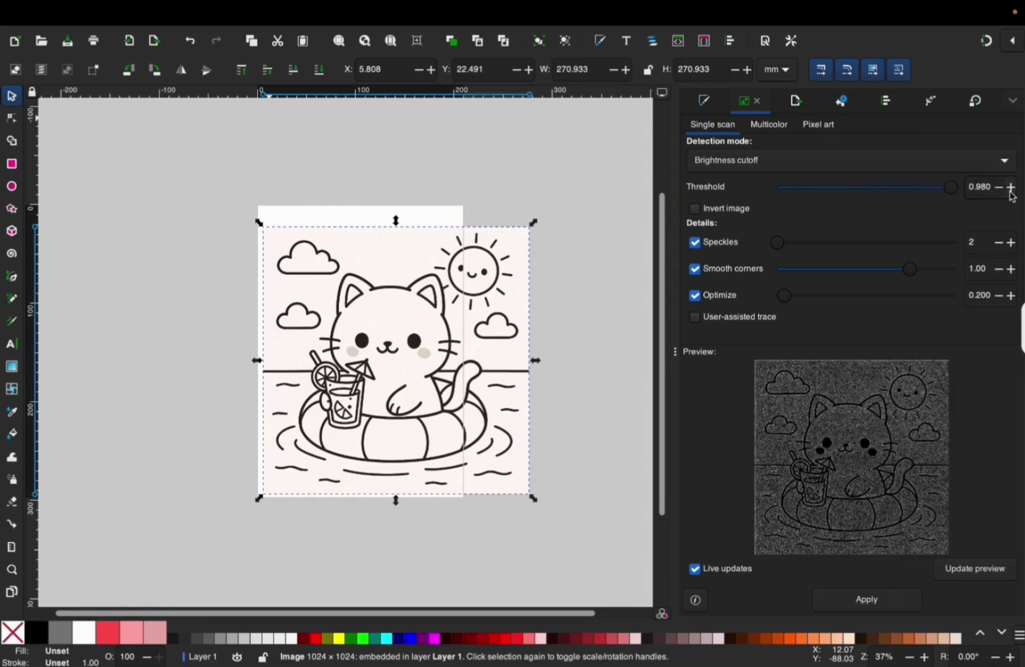
click(999, 187)
click(999, 187)
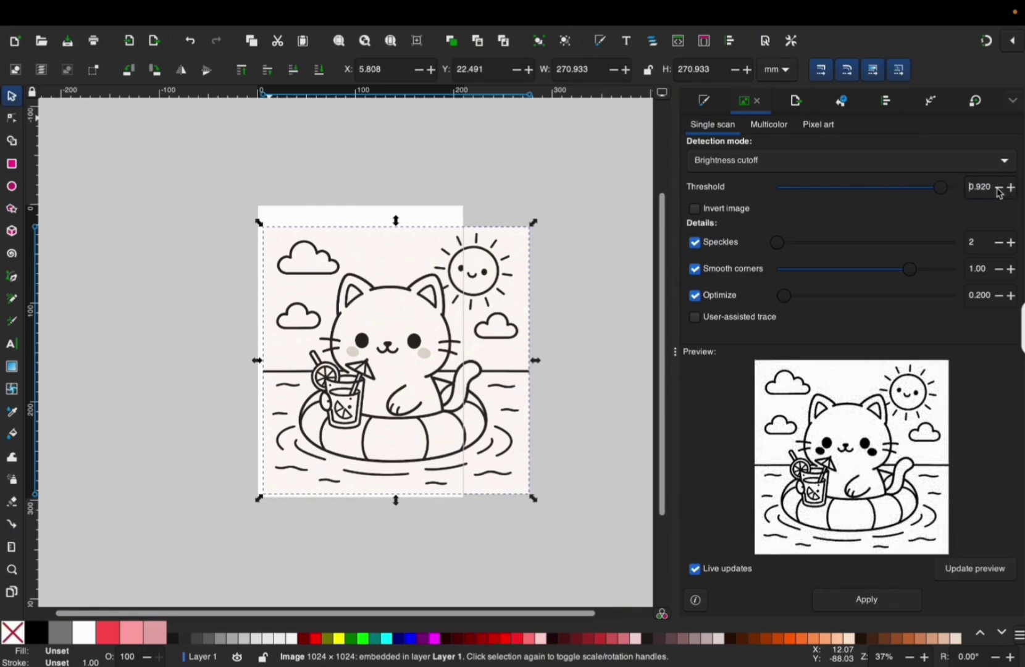
Set the brightness cutoff threshold to 0.45 and apply the trace to the cat image
triple_click(983, 189)
text(0.45)
key(Return)
click(855, 603)
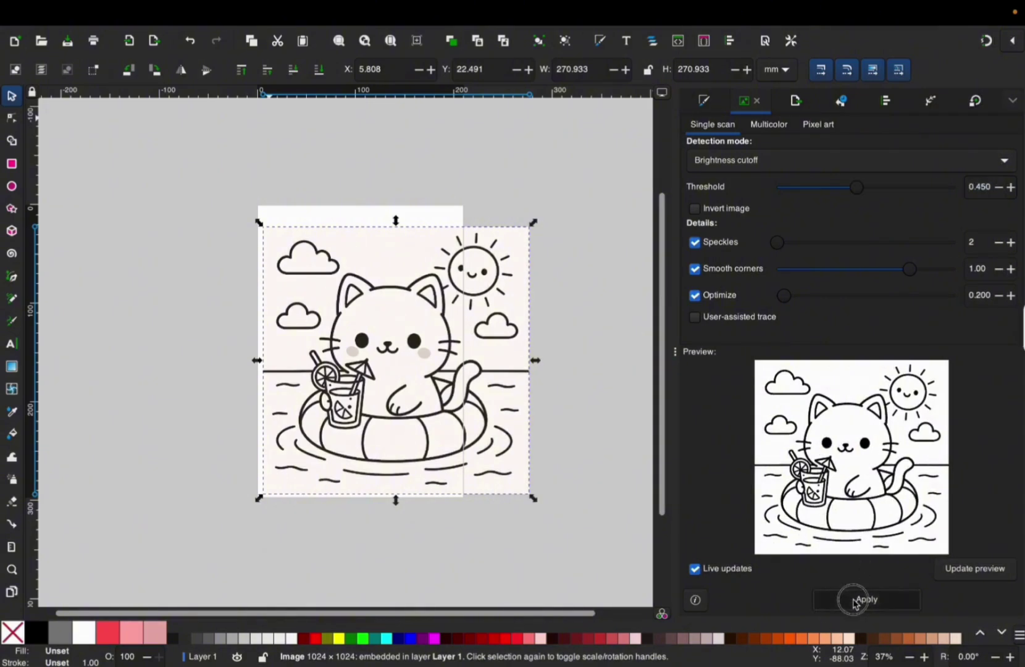
Move the traced cat and the original image apart, side by side, and inspect the nodes of the traced path
drag(337, 421, 141, 409)
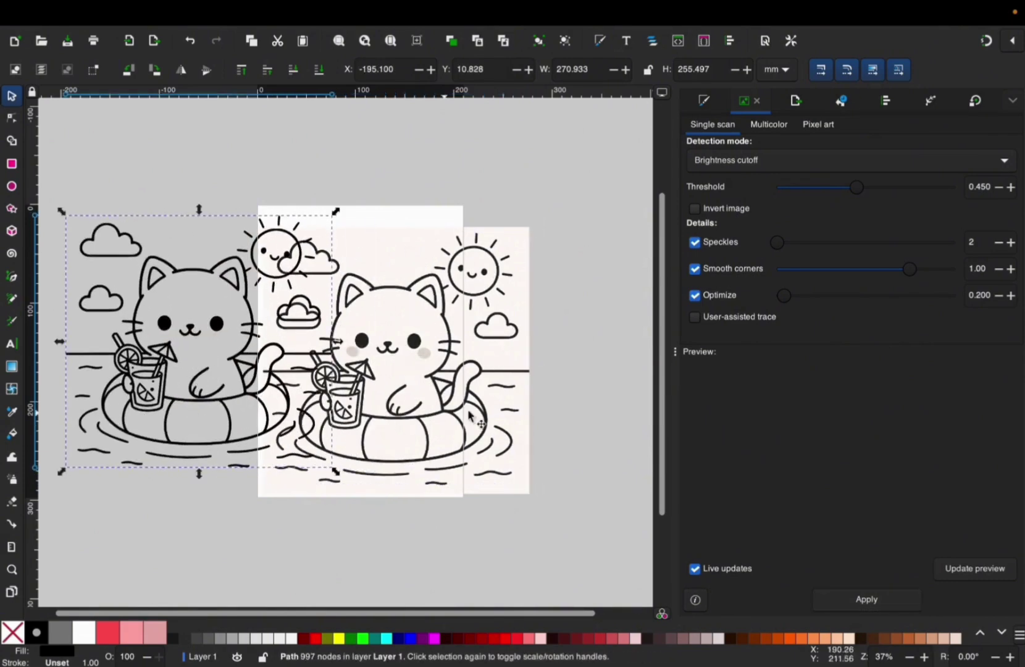
click(387, 422)
drag(388, 422, 544, 416)
click(212, 342)
drag(212, 342, 234, 353)
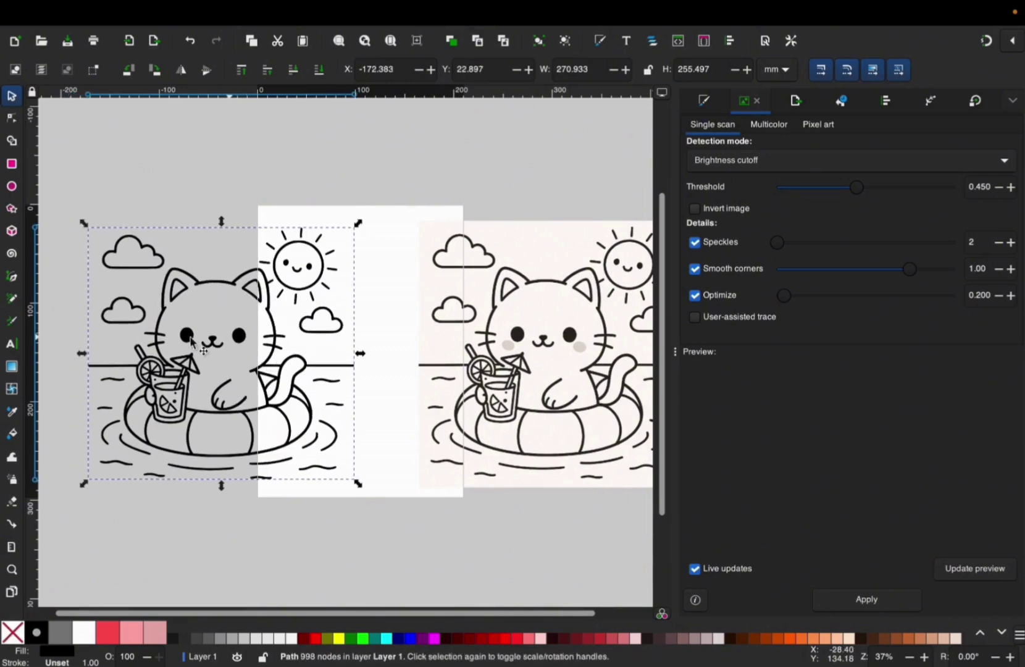
click(11, 118)
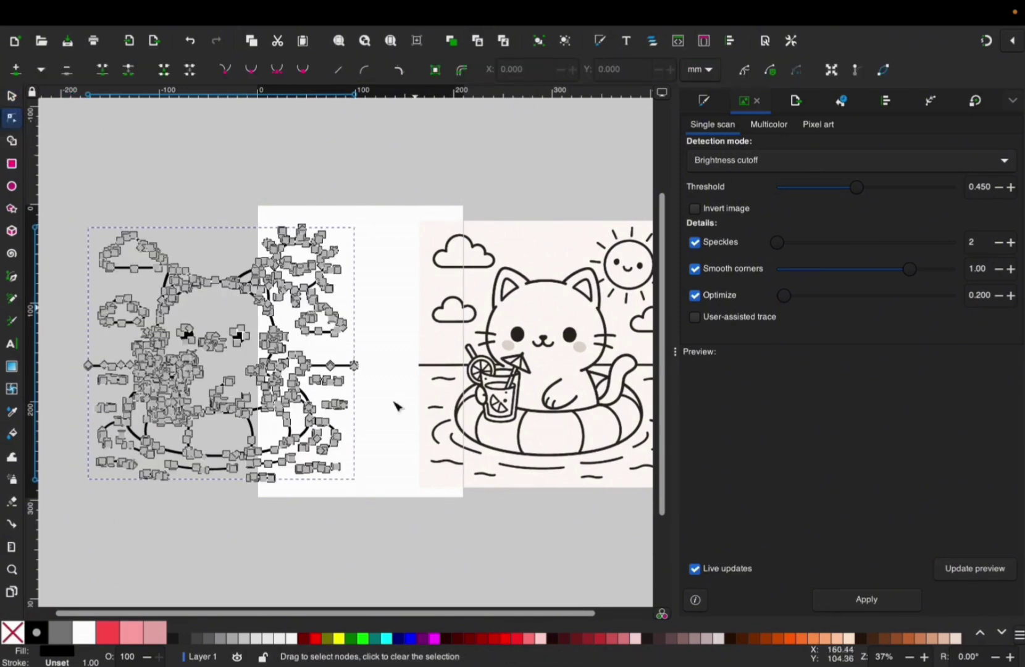
click(11, 96)
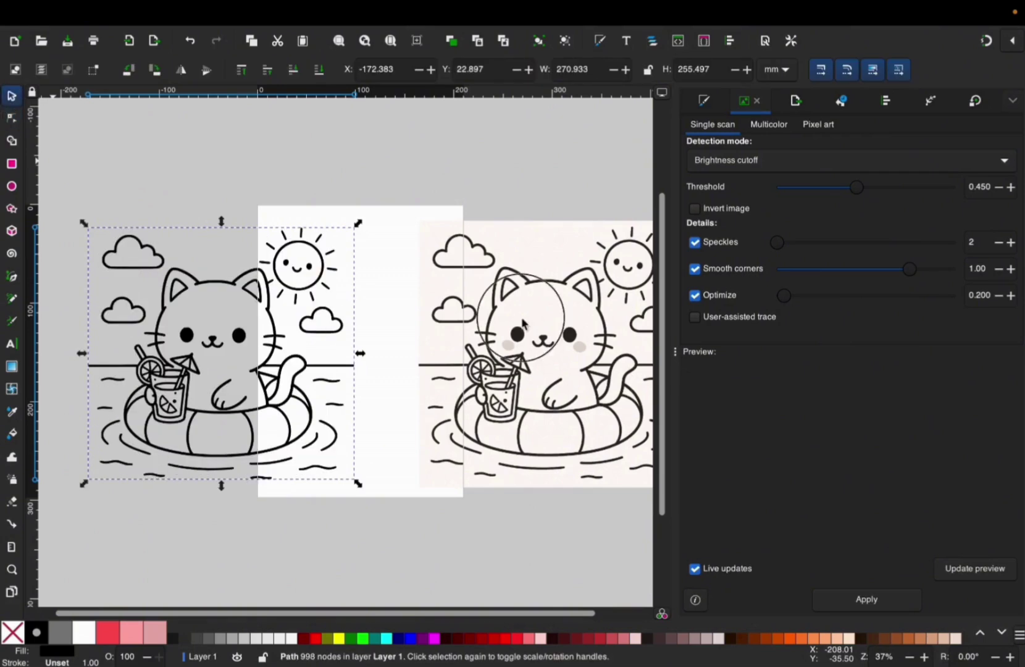
Delete the original bitmap image of the cat, keeping only the traced vector
key(Escape)
click(570, 251)
drag(569, 251, 561, 242)
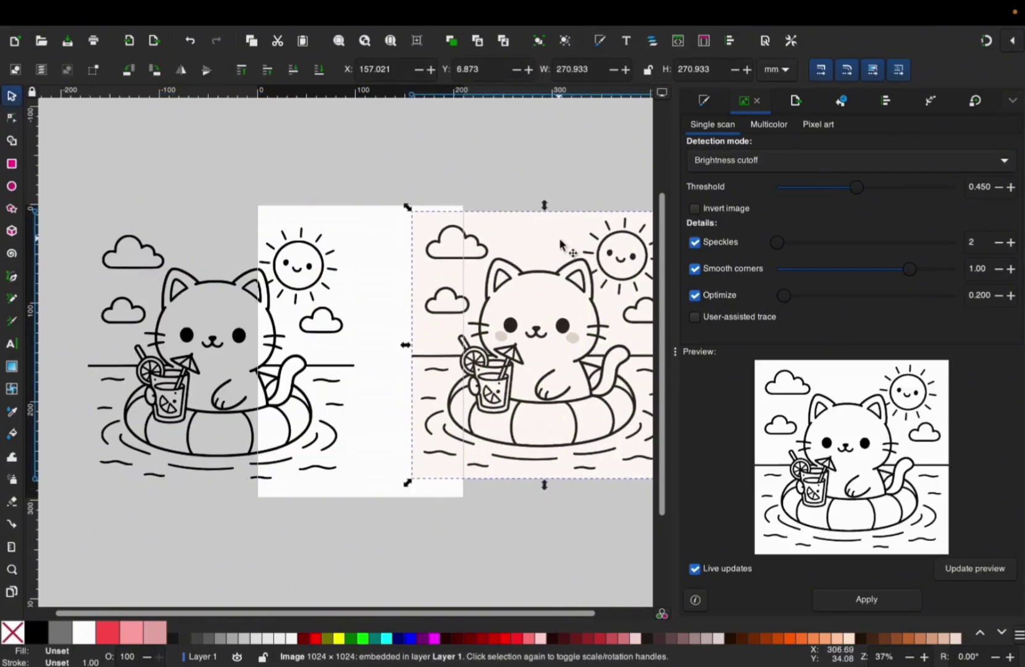
key(Delete)
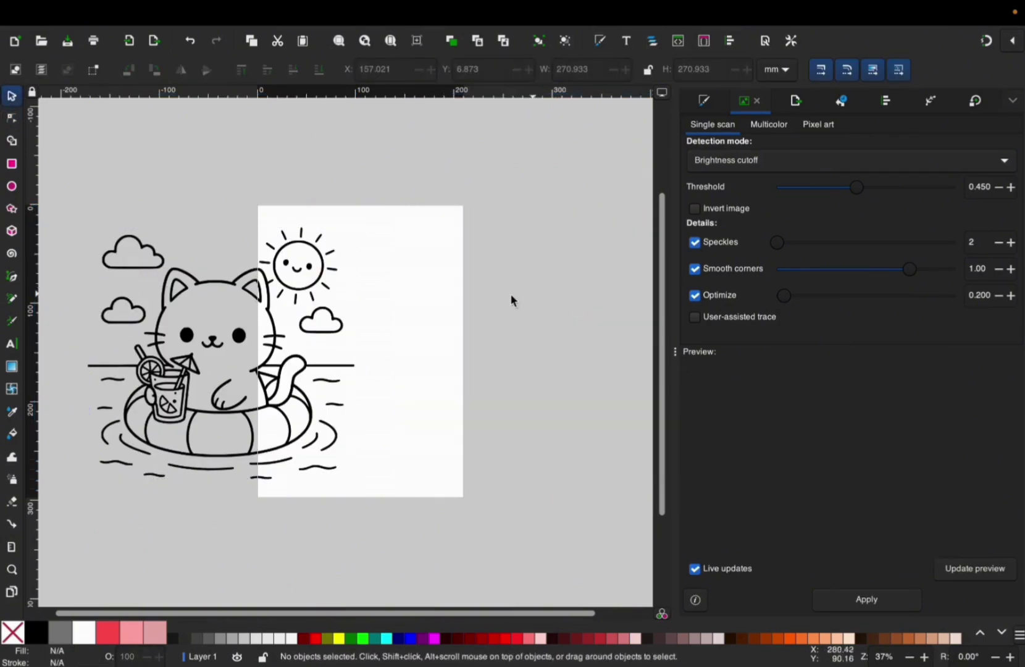
Place the traced cat in the upper part of the page, scaled down to about 181 by 170 mm
drag(174, 391, 354, 380)
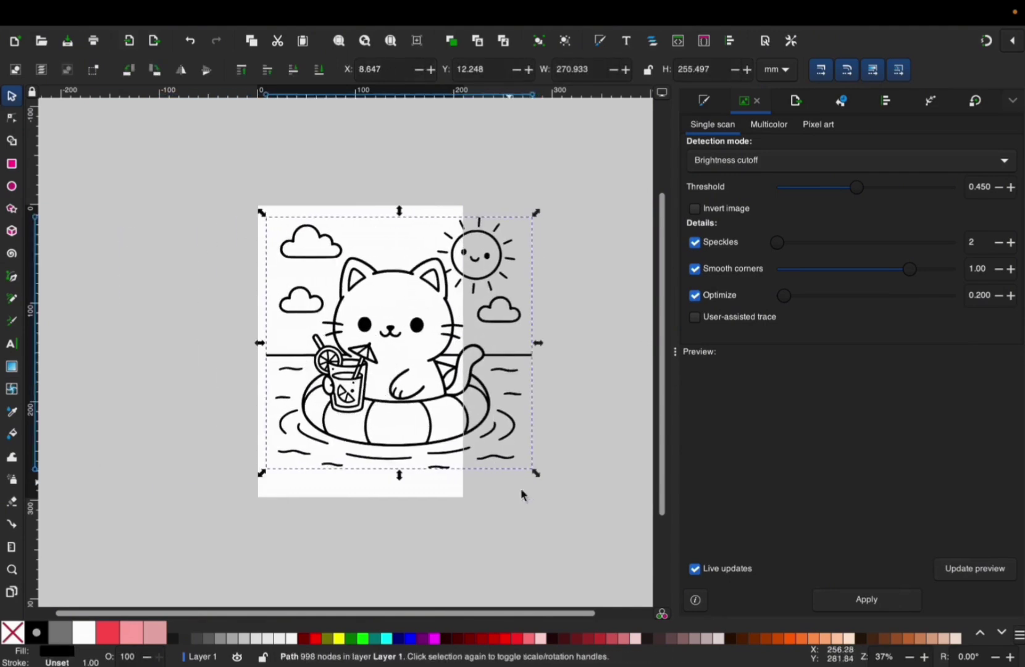
drag(535, 474, 447, 412)
scroll(302, 291, up, 2)
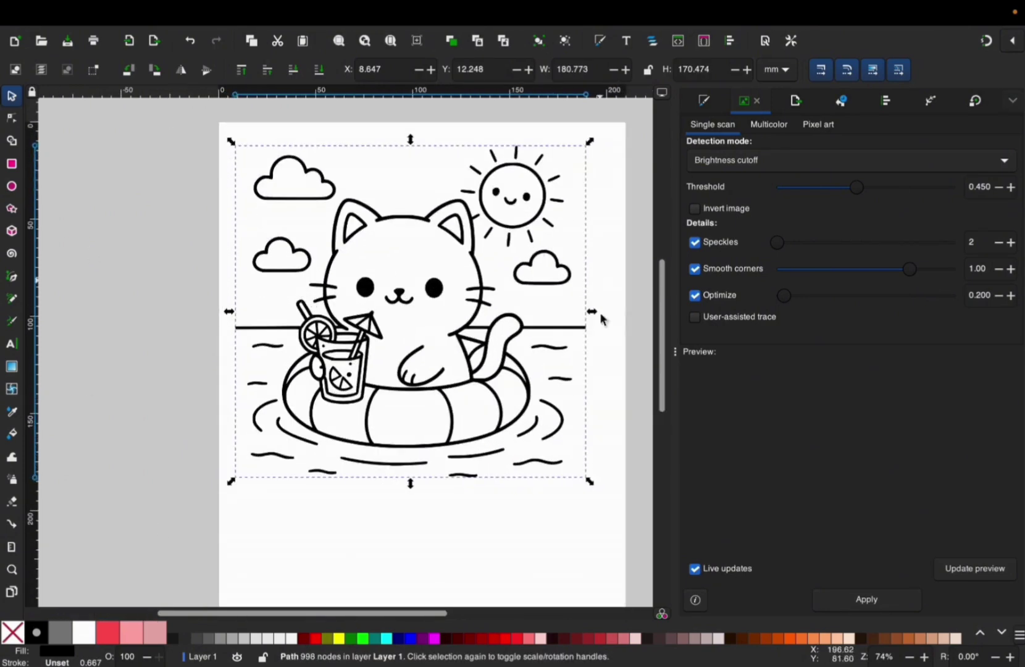
click(393, 295)
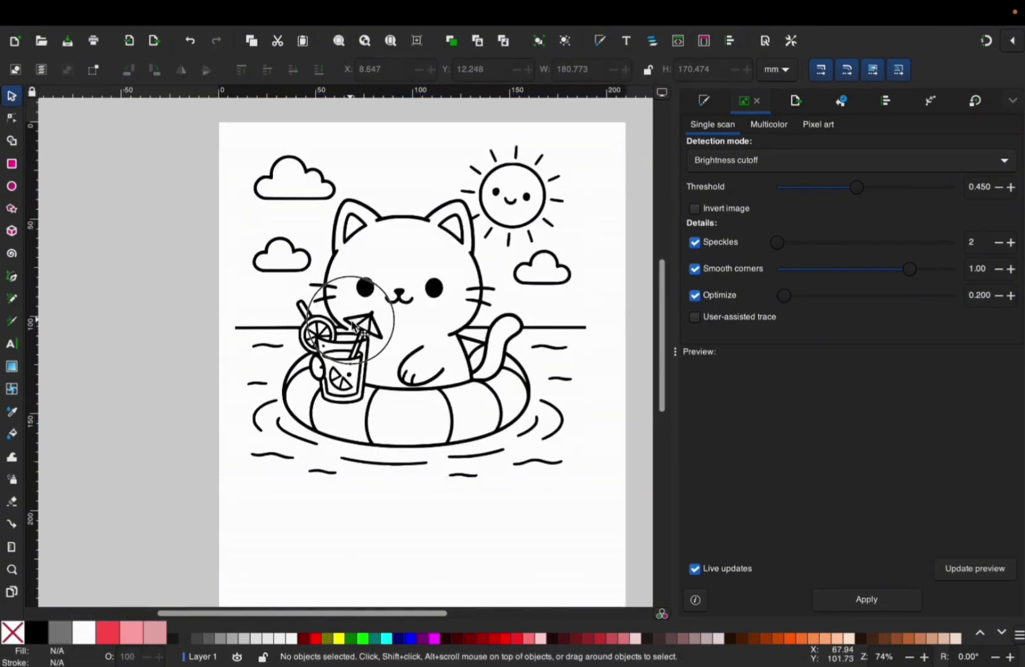
drag(354, 327, 360, 338)
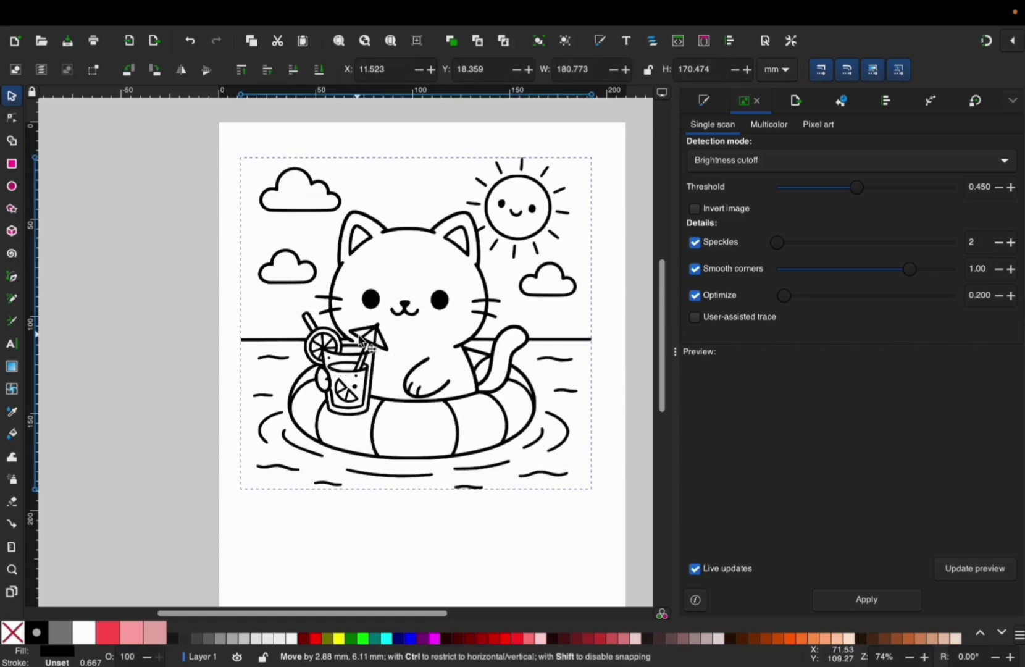
Break the traced cat path apart into separate pieces and clear the selection
double_click(399, 464)
key(s)
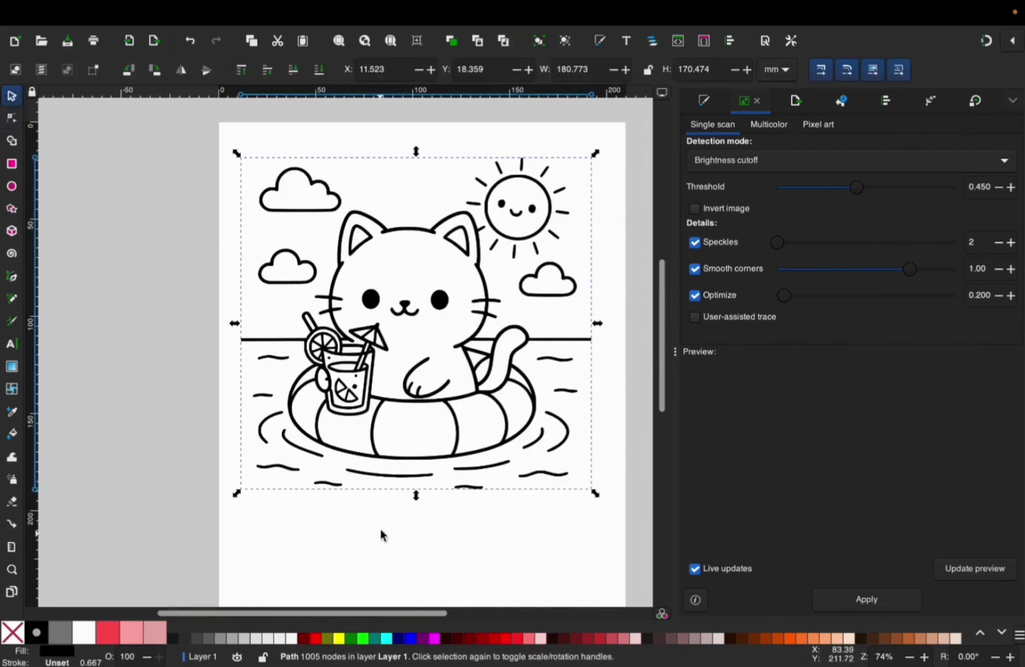
click(272, 14)
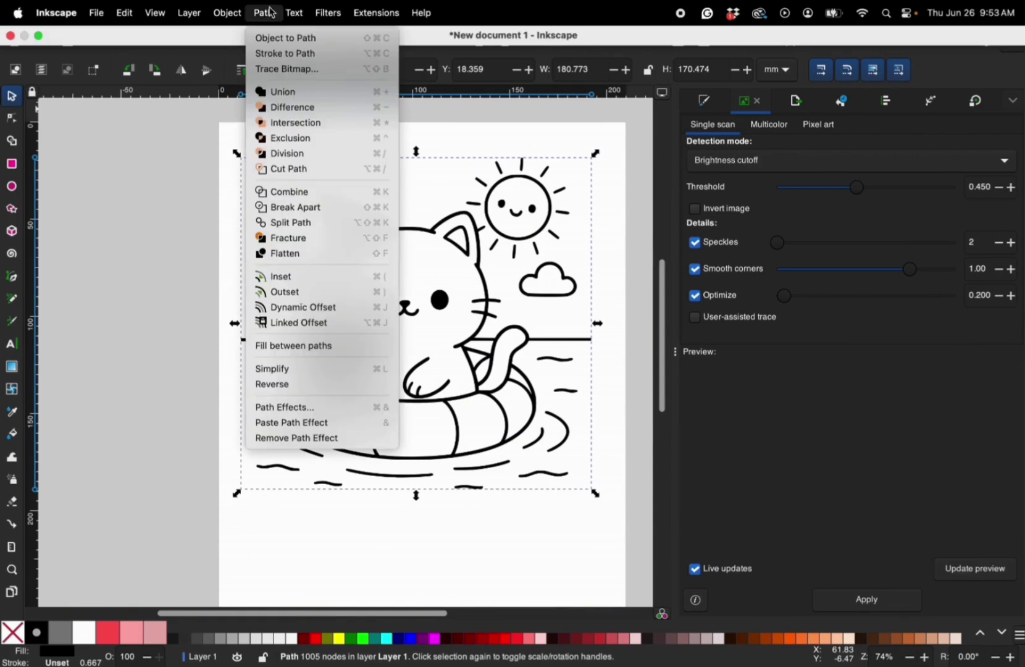
click(297, 207)
click(473, 565)
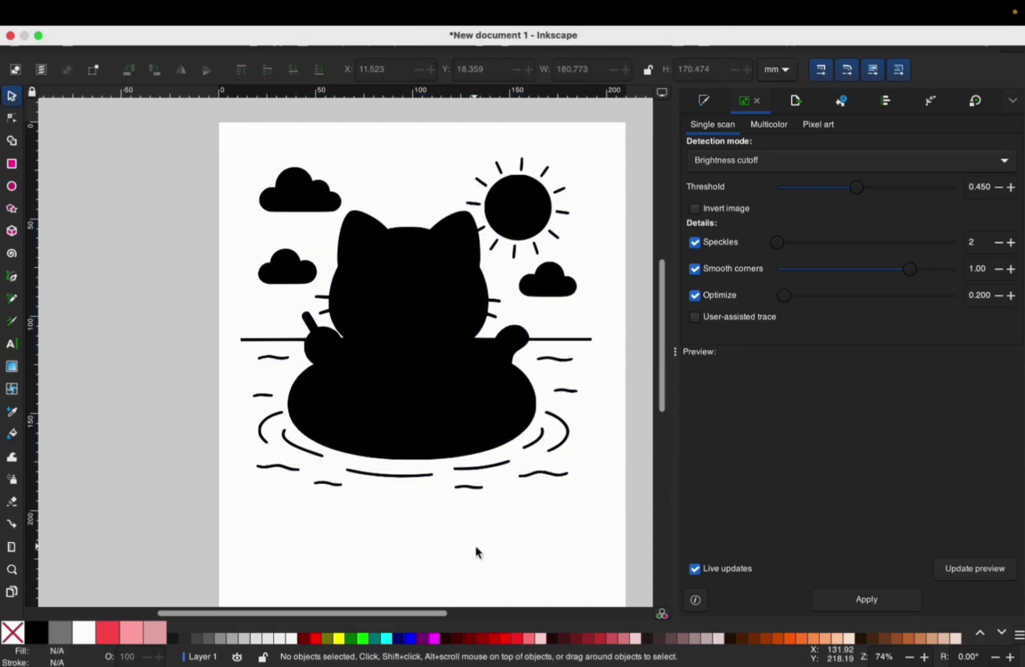
Delete the wave lines below the pool floatie
click(555, 475)
drag(552, 473, 589, 542)
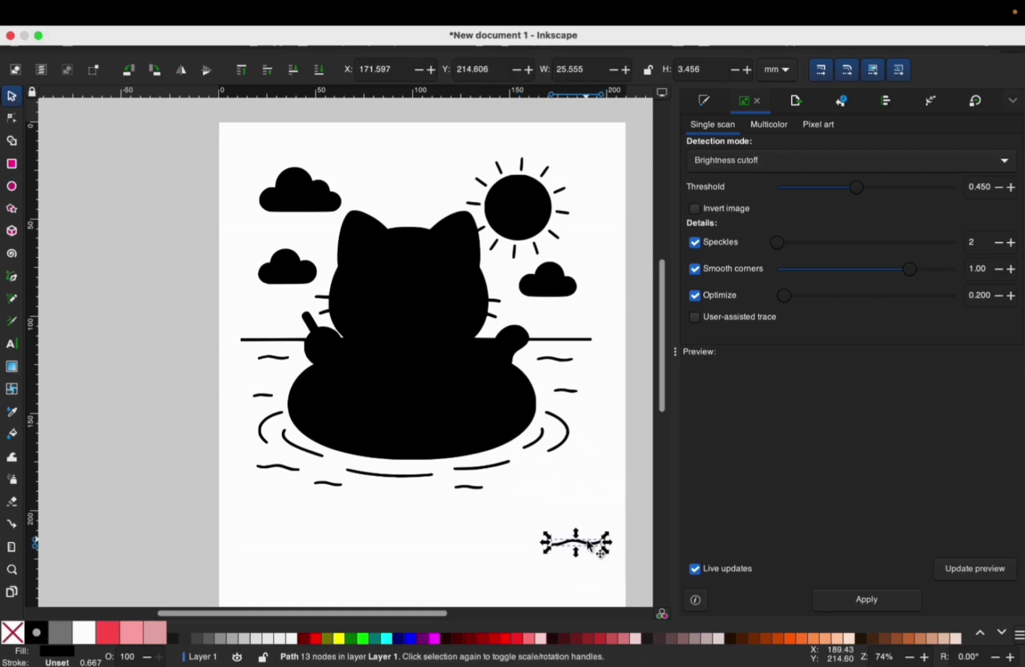
key(Delete)
mouse_move(532, 512)
mouse_down()
mouse_move(247, 485)
mouse_move(237, 460)
mouse_up()
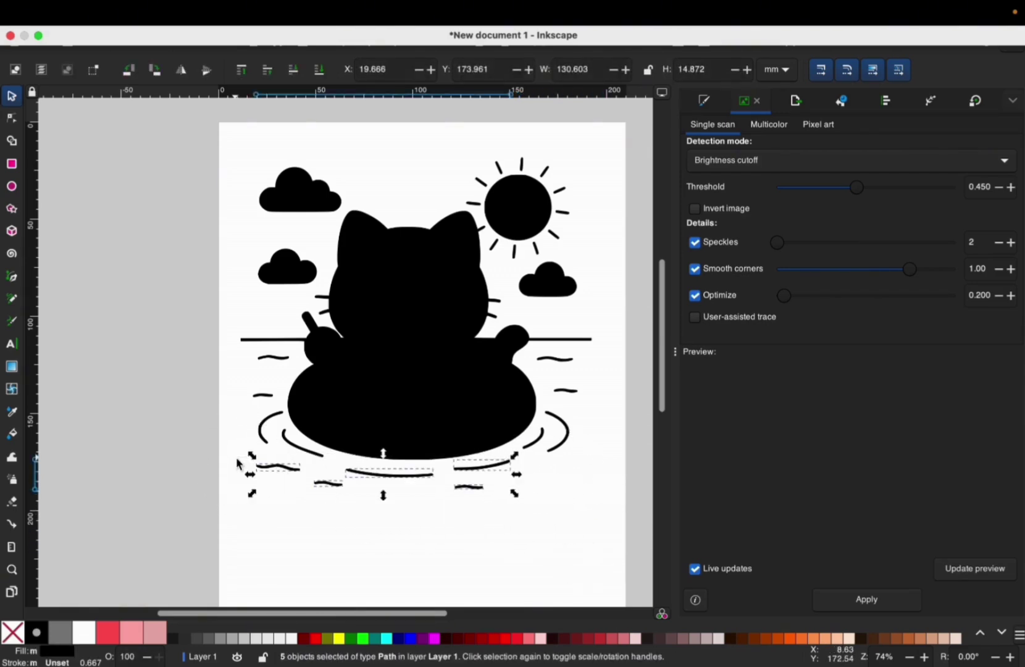
key(Delete)
Delete the ripples and wave marks to the left of the pool floatie
drag(247, 389, 293, 469)
key(Delete)
click(308, 455)
key(Delete)
click(273, 359)
key(Delete)
Delete the ripples and wave marks to the right of the pool floatie
click(568, 450)
key(Delete)
click(540, 440)
key(Delete)
click(563, 391)
key(Delete)
click(567, 360)
key(Delete)
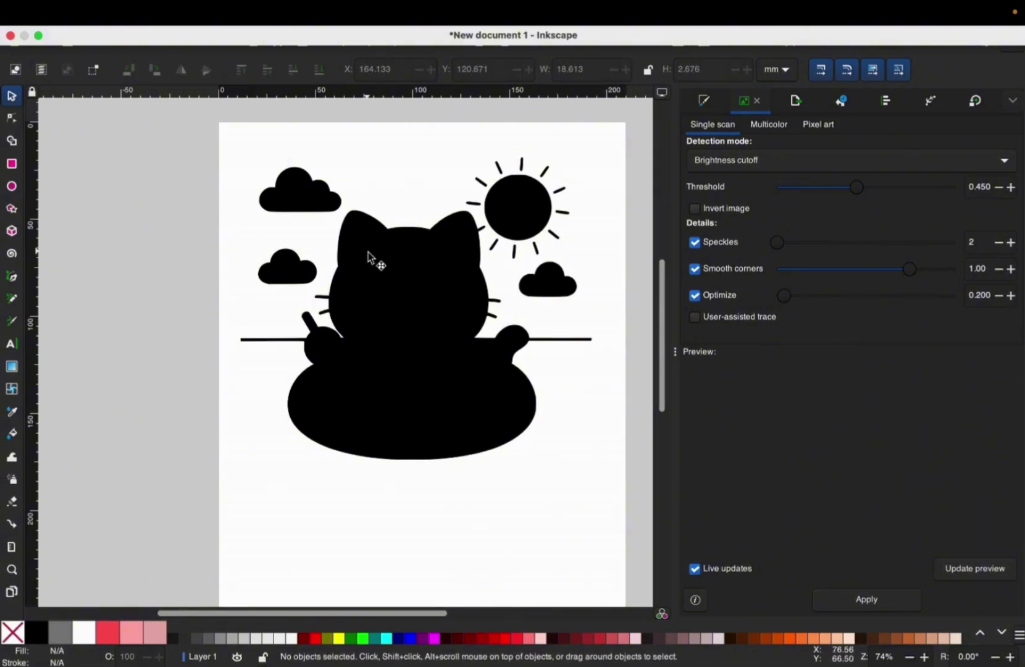
Remove the horizon line to the right of the cat by deleting its nodes from the silhouette path
click(578, 342)
click(578, 344)
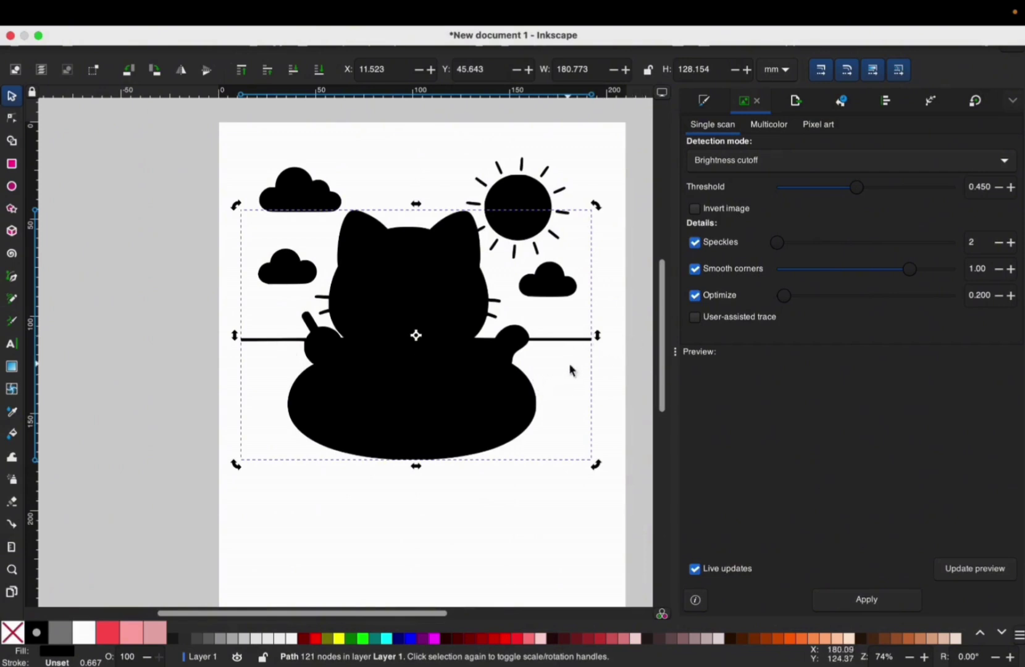
double_click(574, 342)
click(599, 369)
drag(607, 367, 545, 326)
drag(548, 330, 550, 332)
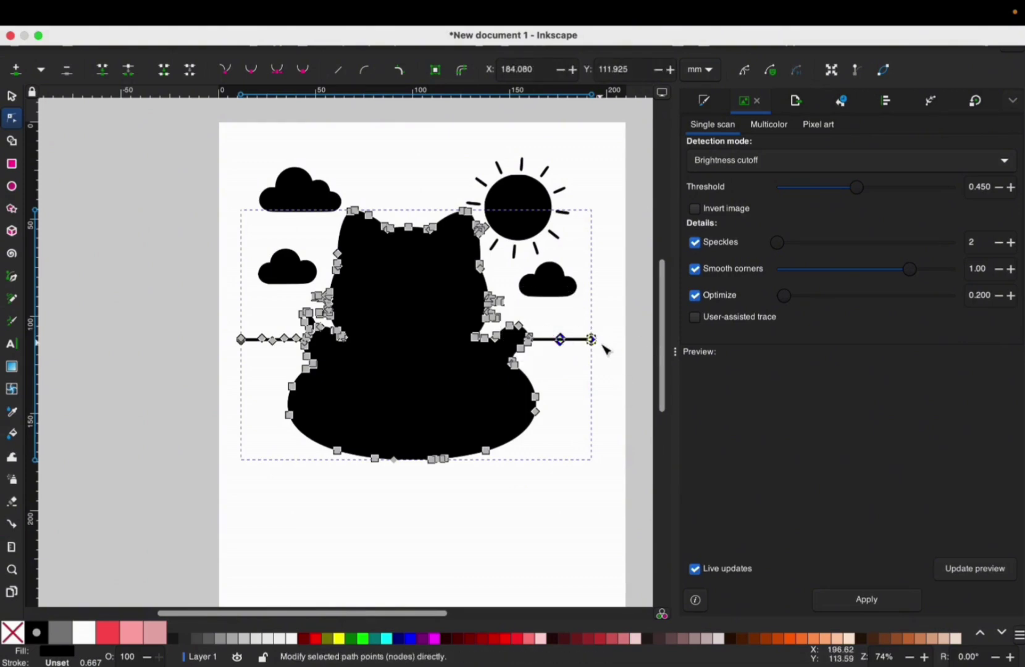
key(Delete)
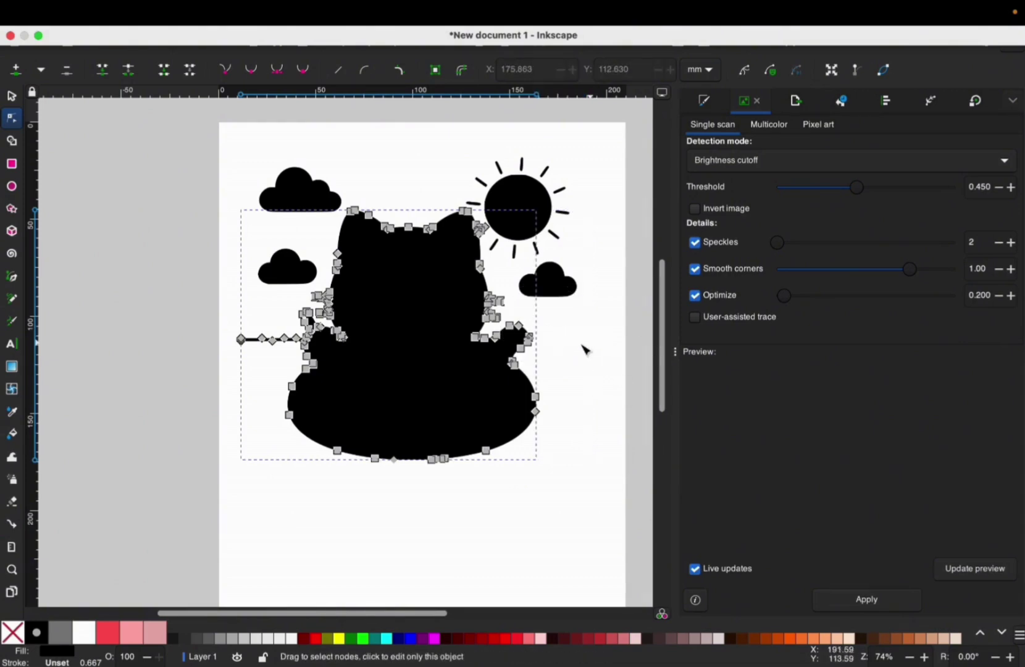
Remove the horizon line to the left of the cat by deleting its nodes from the silhouette path
drag(225, 330, 293, 349)
key(Delete)
key(s)
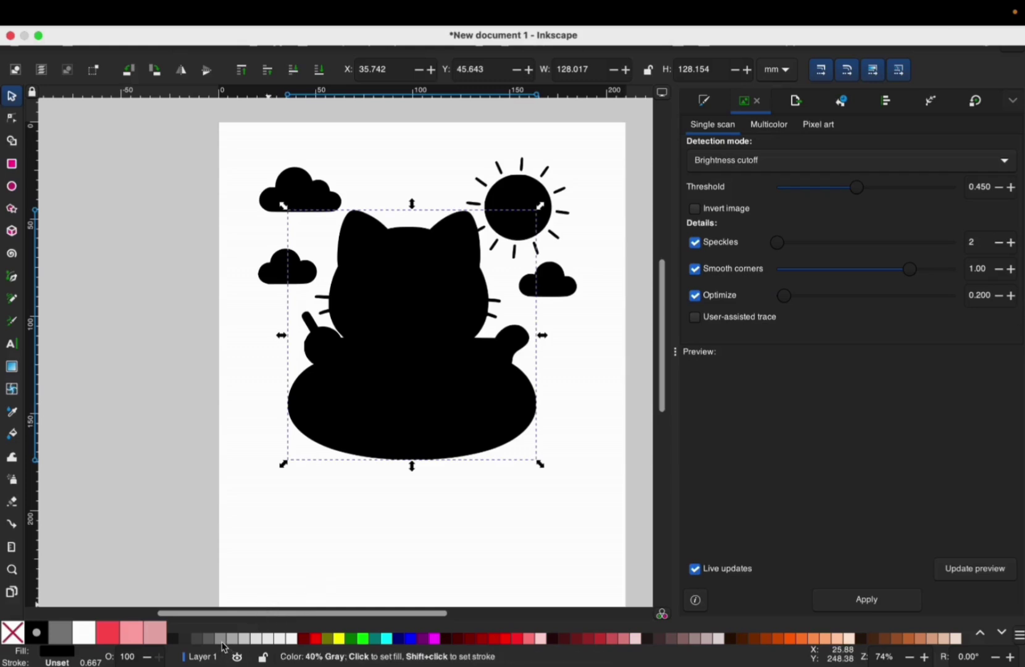
click(279, 446)
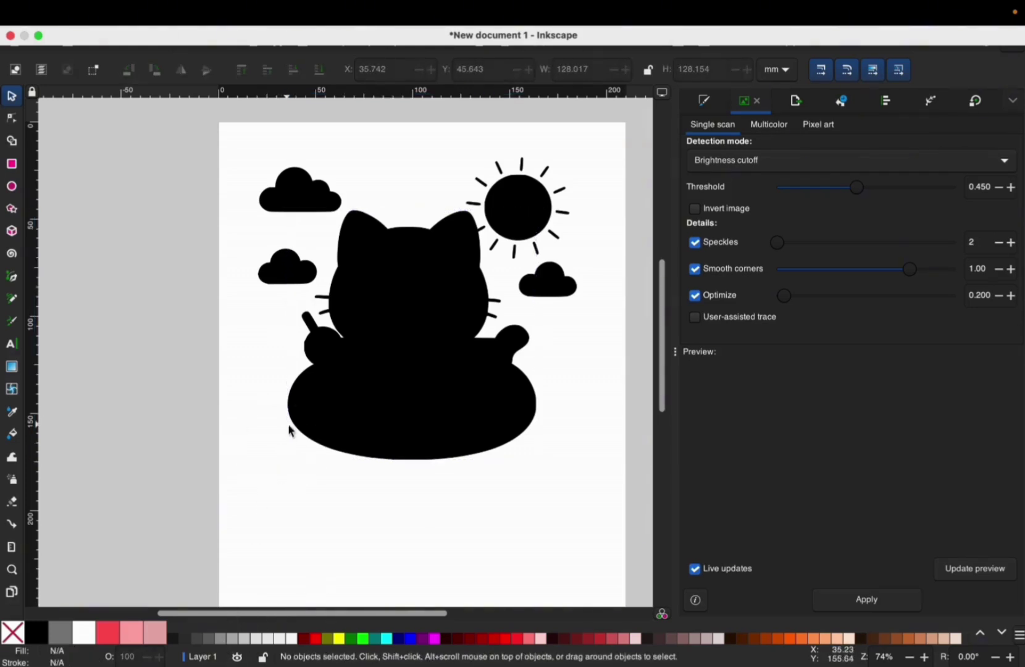
Fill the cat and floatie silhouette with dark gray and lower it to the bottom of the stacking order
click(294, 420)
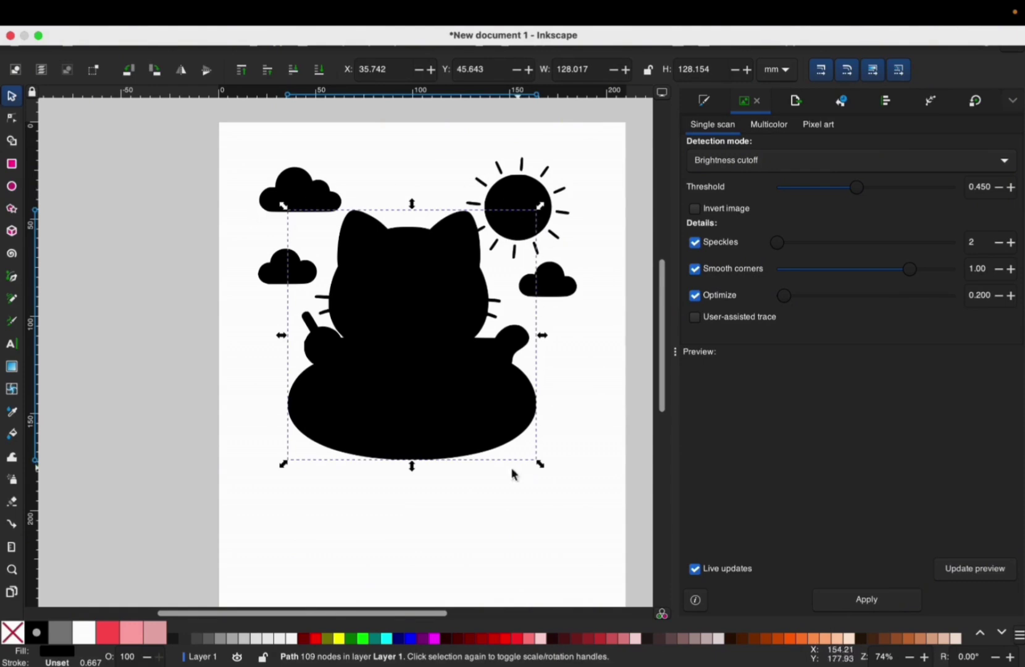
click(196, 641)
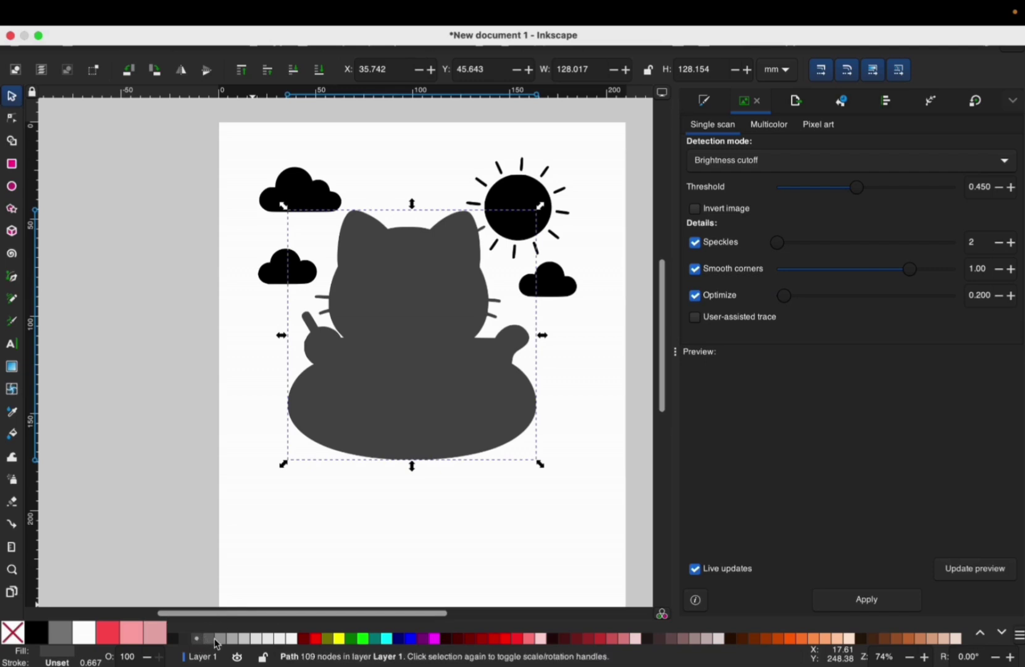
click(215, 643)
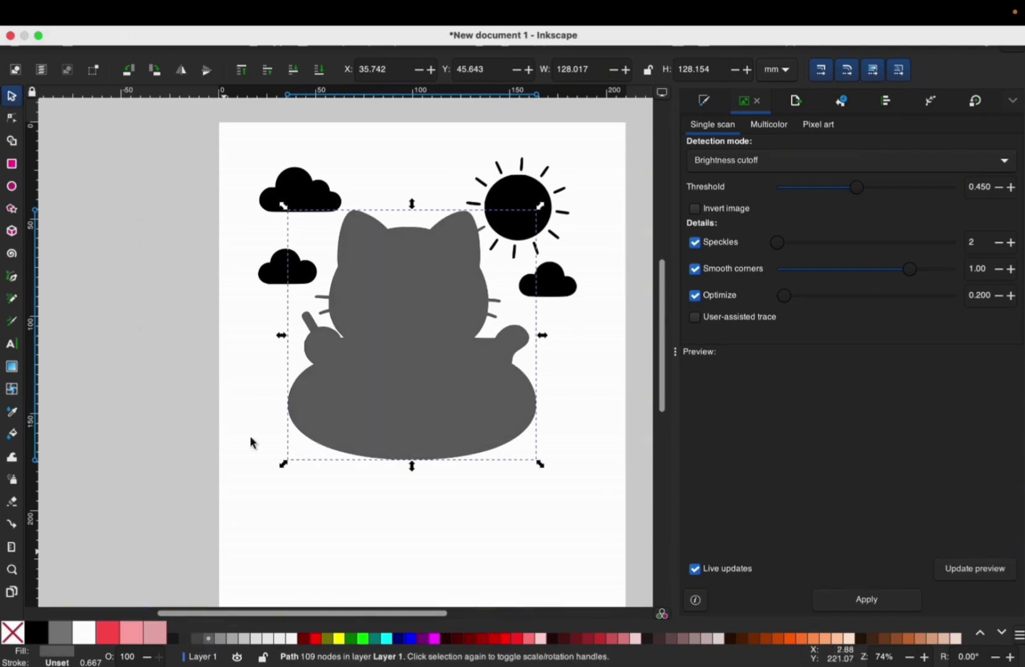
click(318, 77)
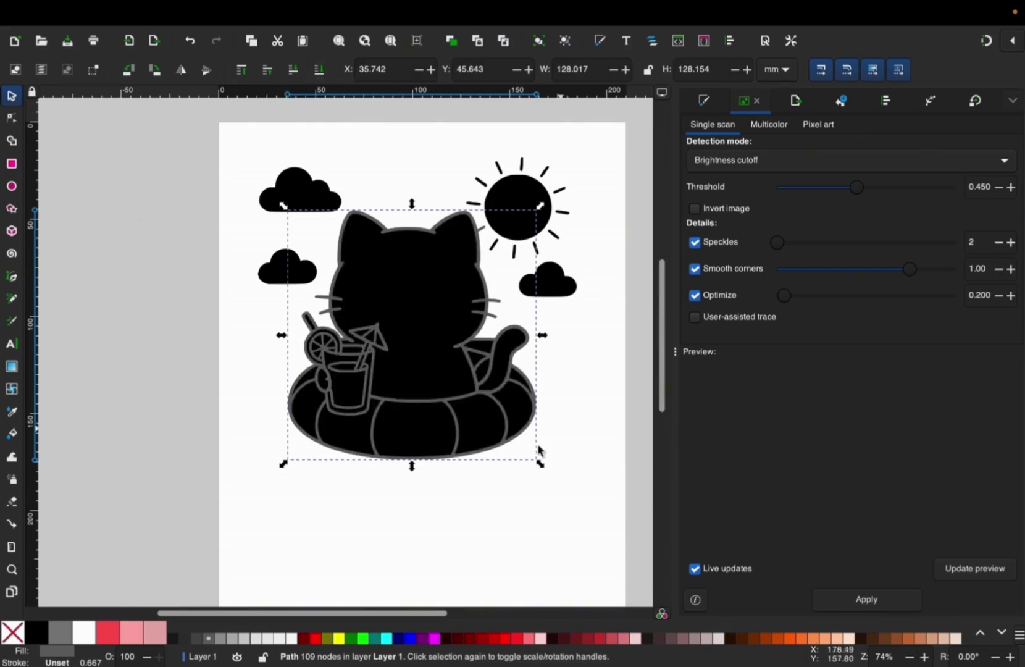
click(572, 539)
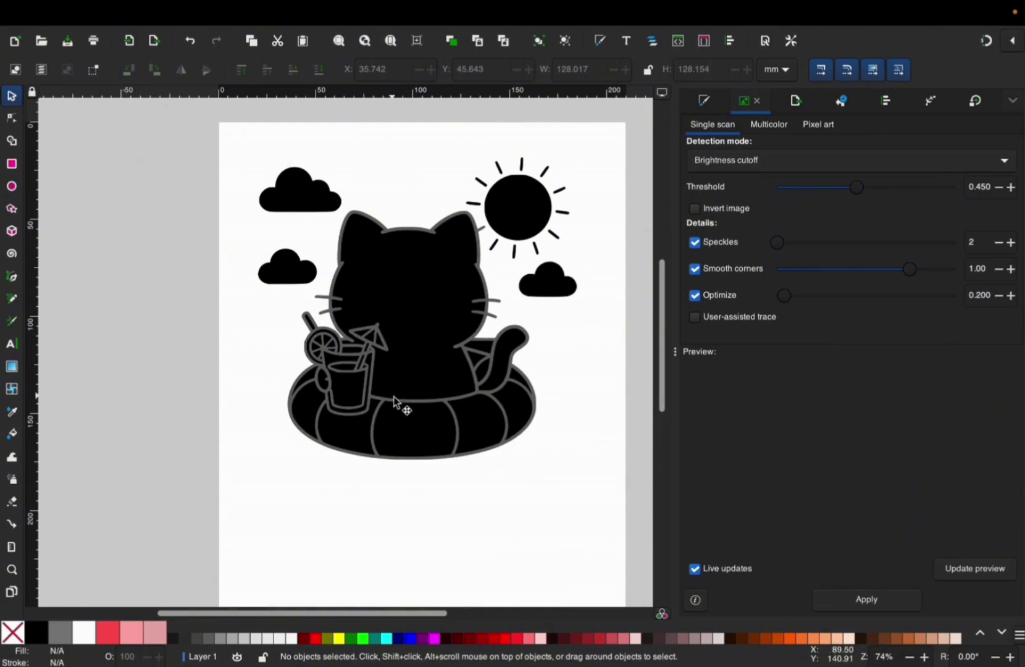
Fill four alternating sections of the pool floatie's outer ring with light pink
click(306, 373)
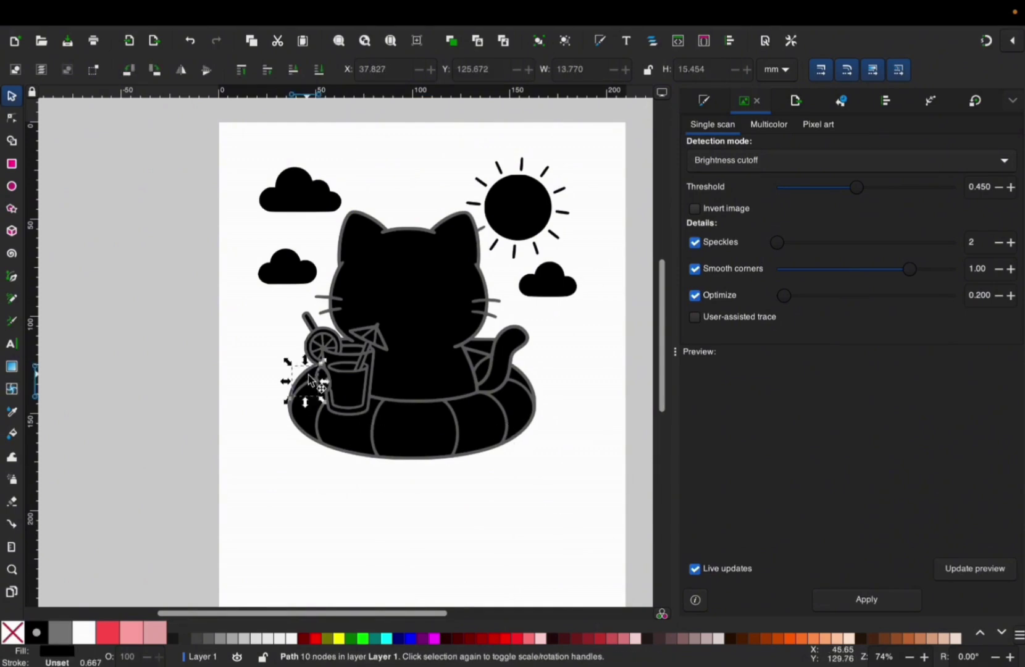
shift+click(343, 433)
shift+click(474, 434)
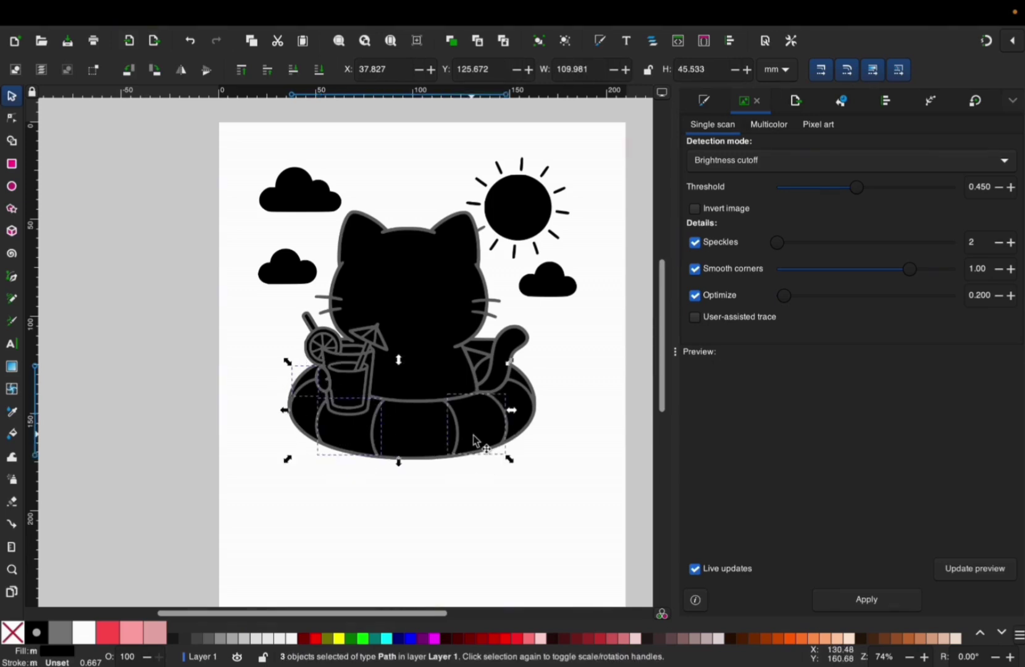
shift+click(515, 379)
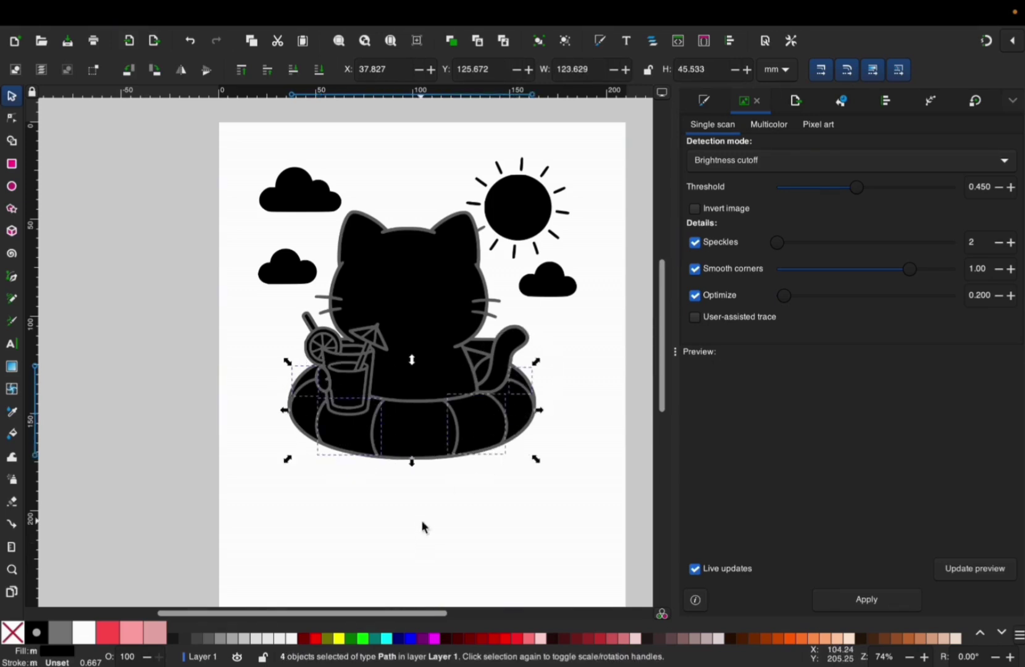
click(132, 645)
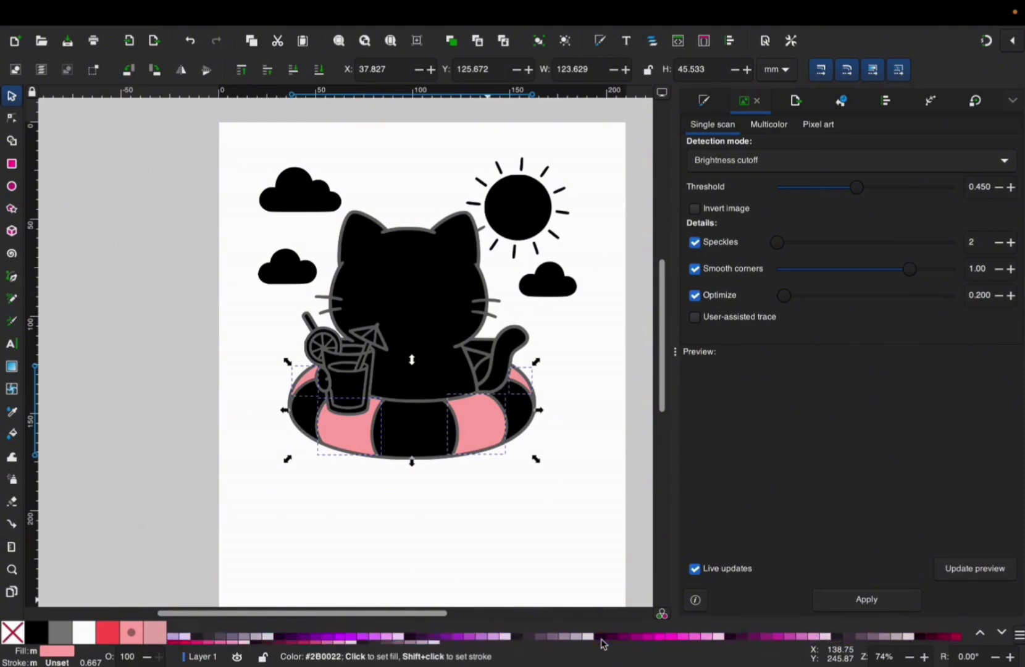
Fill the remaining three sections of the floatie's outer ring, including the front center one, with red
click(424, 450)
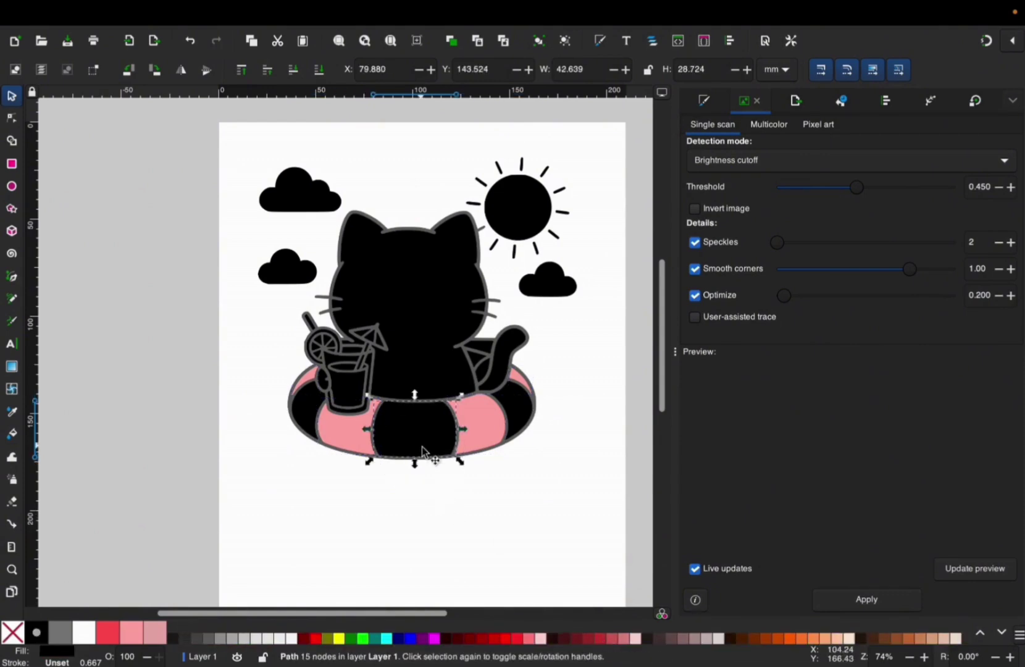
shift+click(315, 415)
shift+click(524, 409)
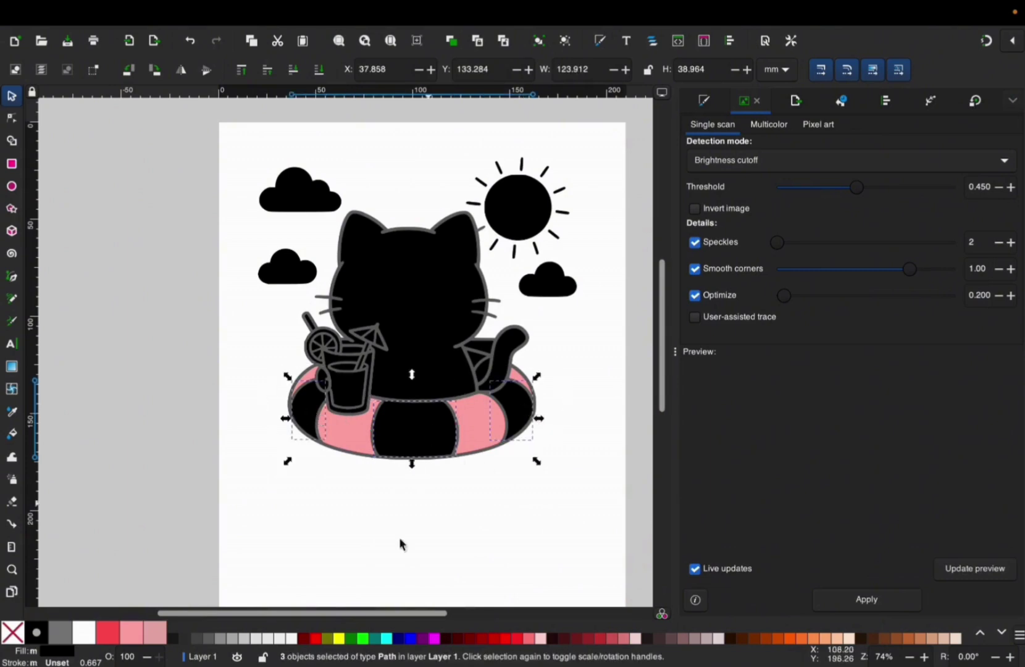
click(114, 635)
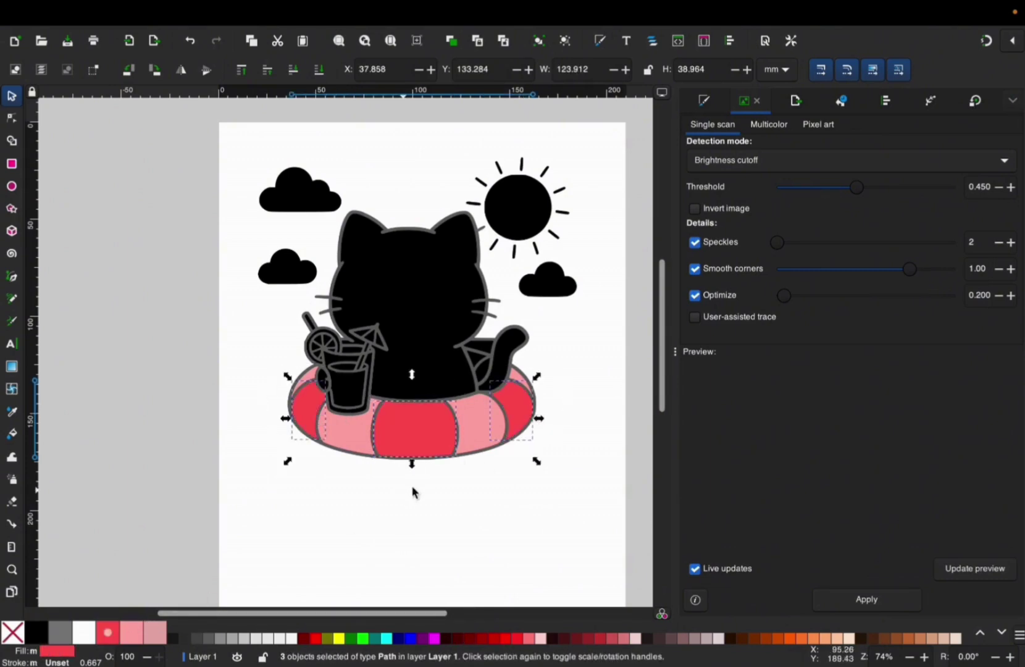
click(419, 495)
Fill the cat's body and tail with a very light gray
click(350, 389)
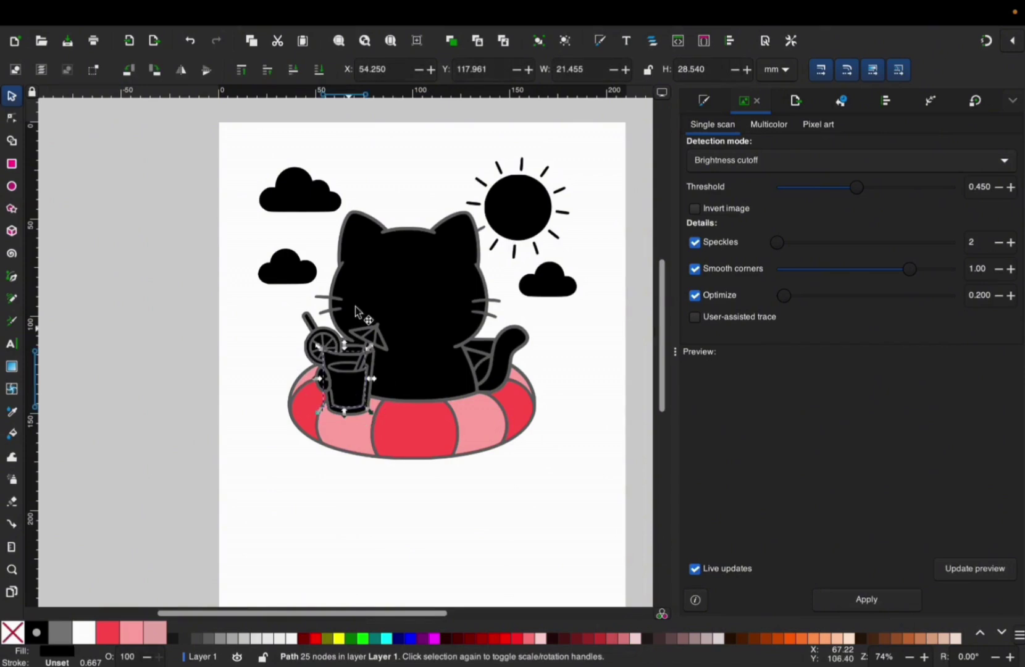
ctrl+scroll(361, 271, up, 2)
click(443, 339)
shift+click(535, 362)
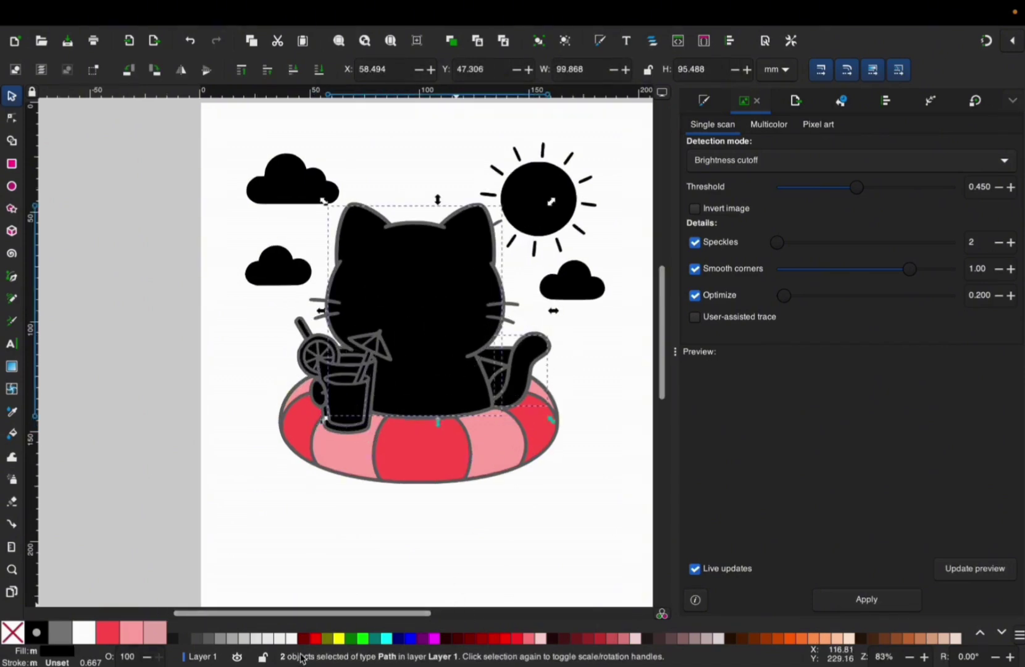
click(292, 638)
click(516, 507)
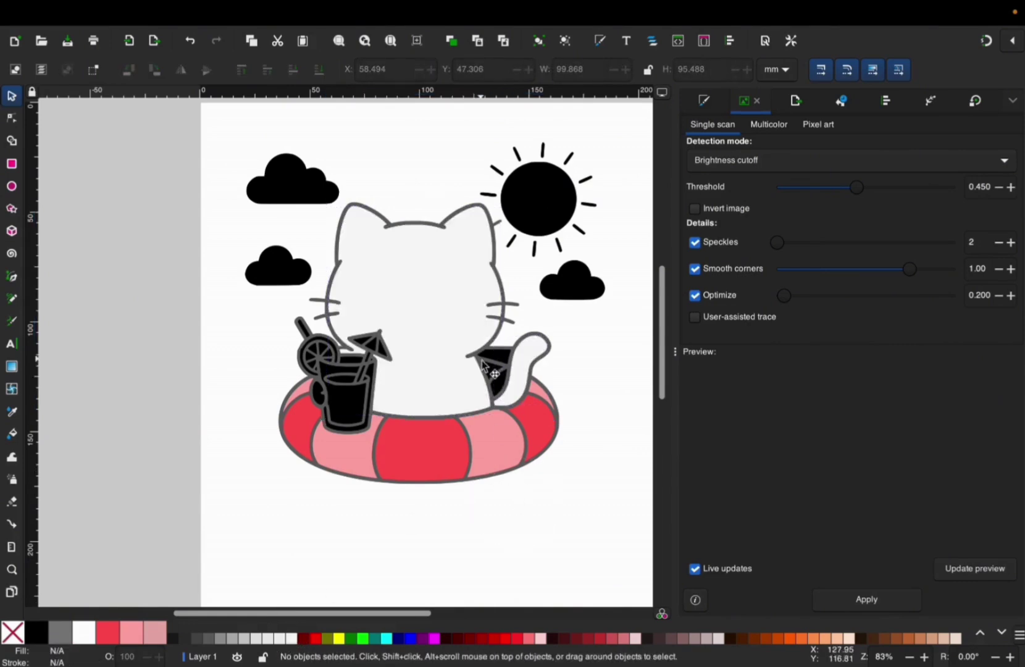
Sample floatie colors onto the two inner sections beside the tail: red for the lower one, light pink for the upper one
click(501, 387)
key(d)
click(533, 421)
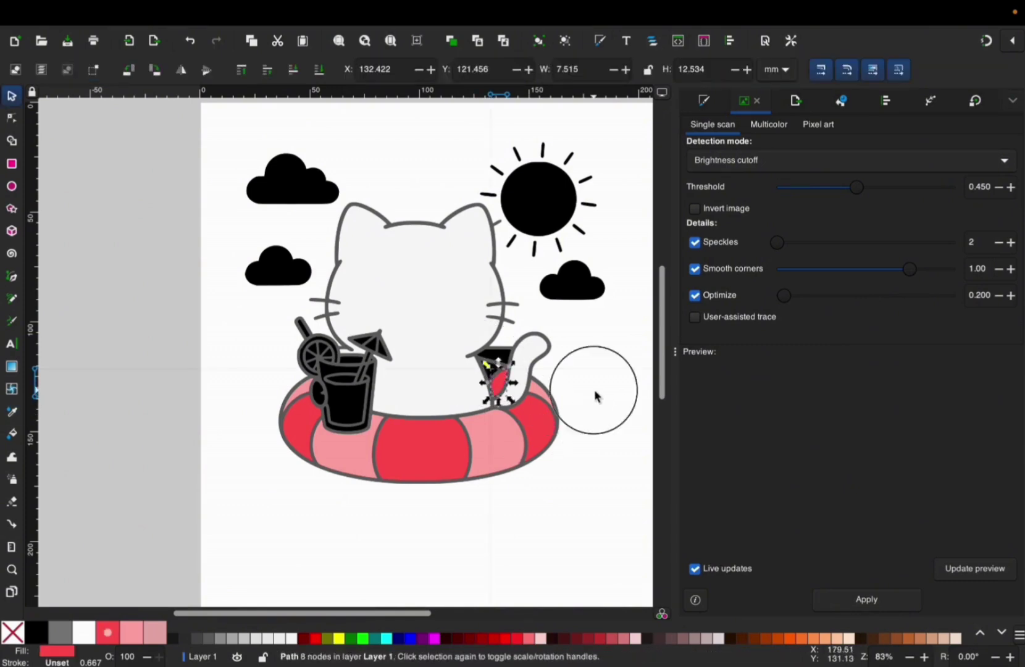
click(597, 396)
click(496, 376)
key(Page_Down)
click(586, 348)
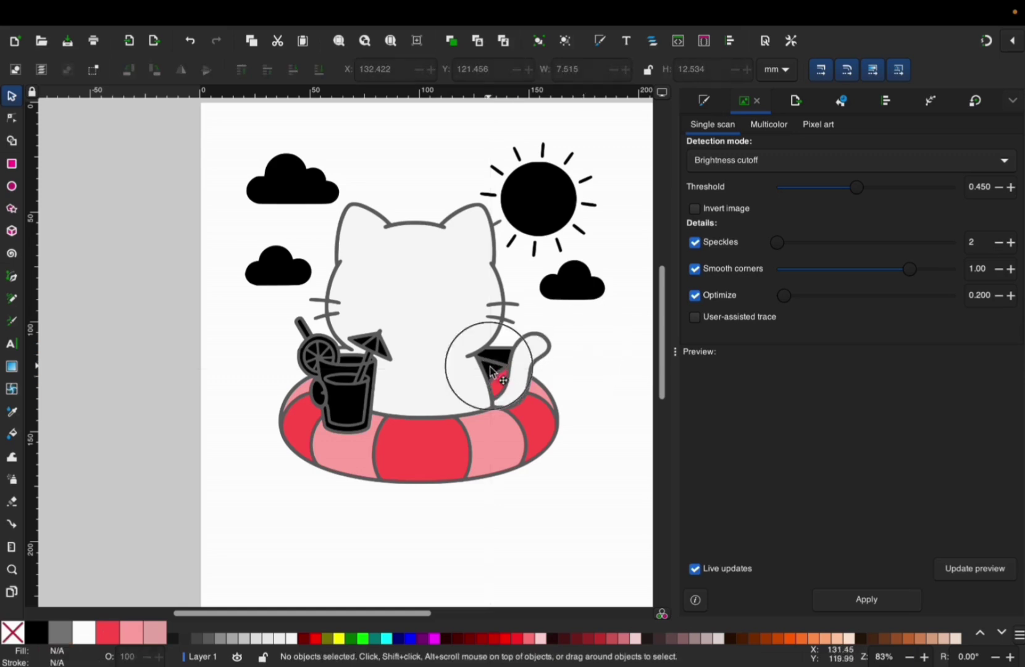
click(491, 369)
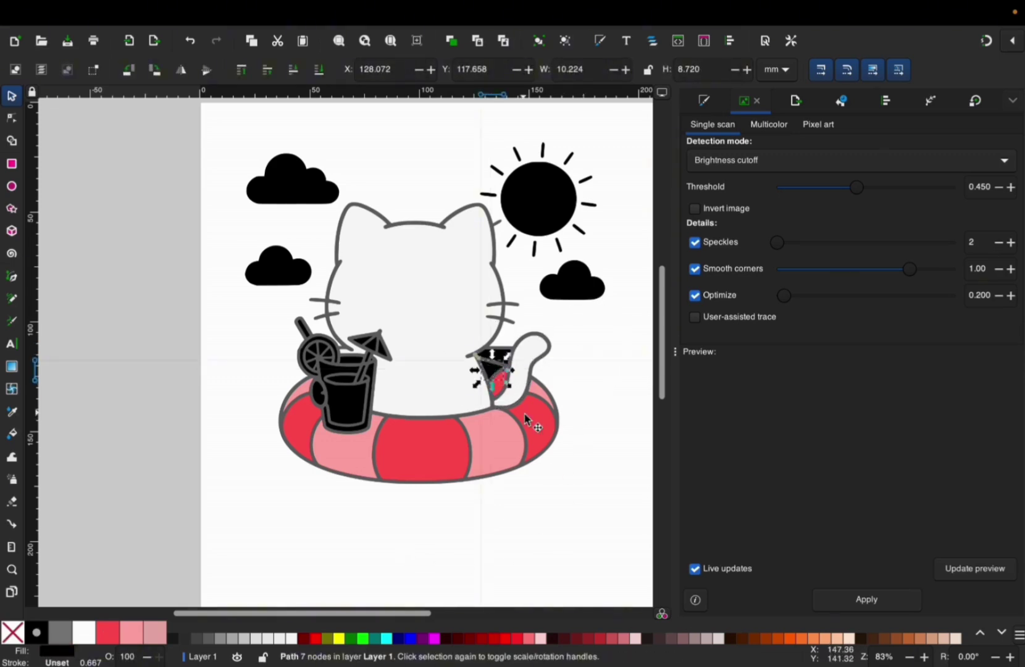
key(d)
click(537, 395)
click(598, 498)
Recolor the lower inner floatie section beside the tail light pink and the upper one red, sampling the neighboring stripes
click(500, 386)
key(d)
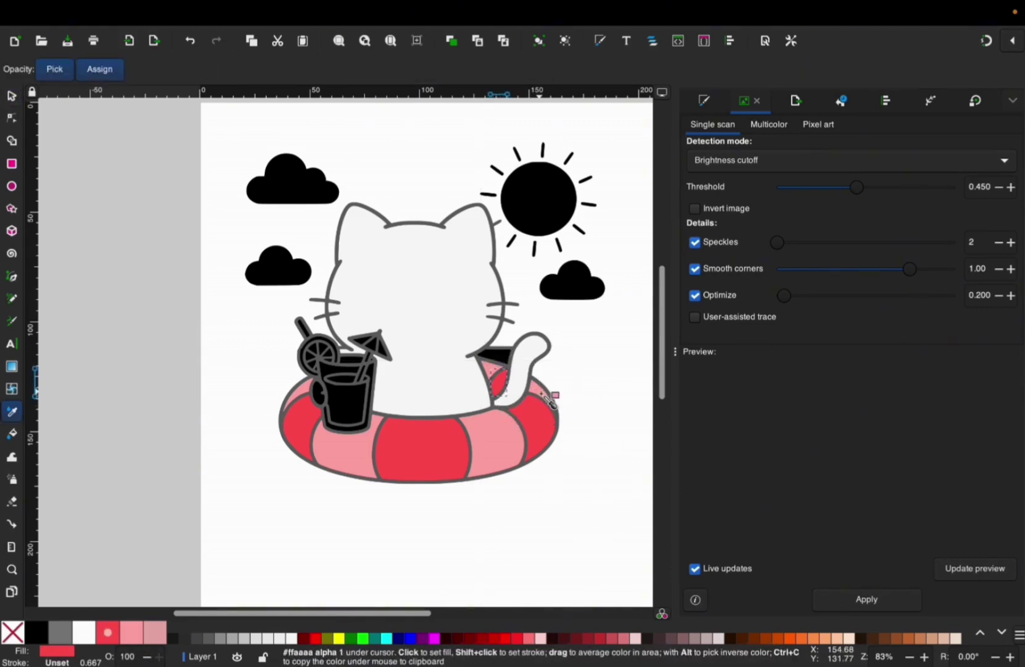
click(544, 395)
click(551, 373)
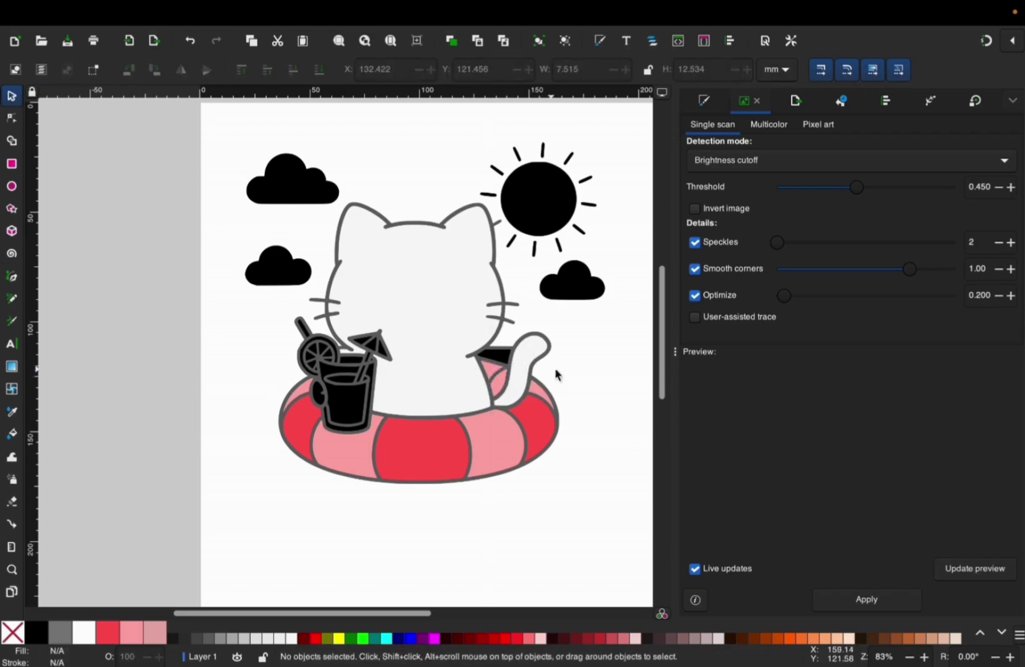
click(493, 375)
key(d)
click(545, 426)
click(640, 381)
Try deleting the black piece in the gap between the cat's body and tail
scroll(497, 356, up, 3)
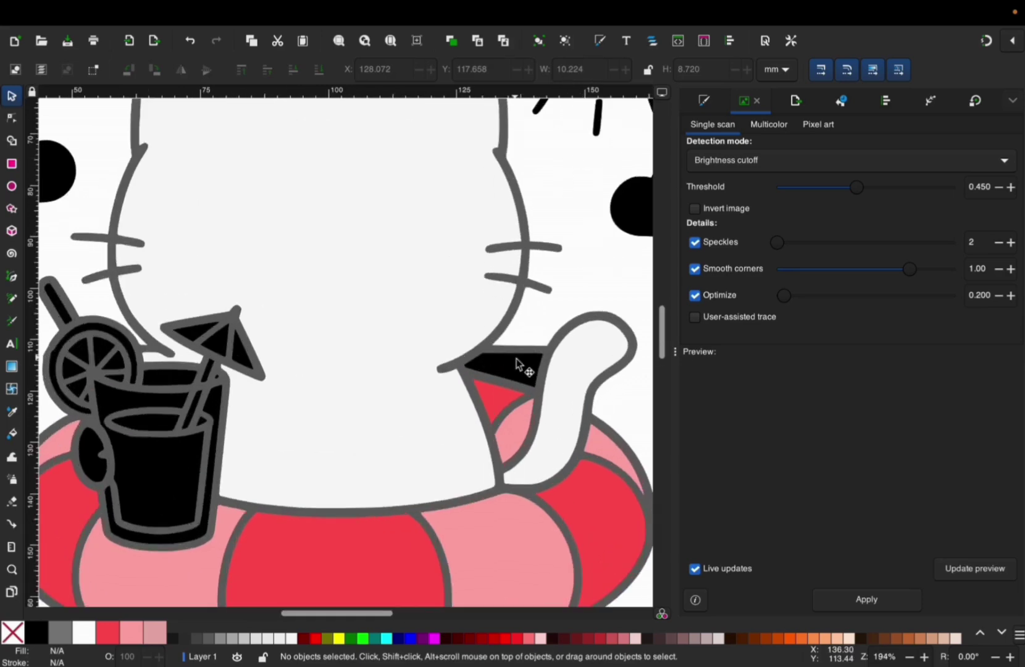
click(518, 367)
click(524, 368)
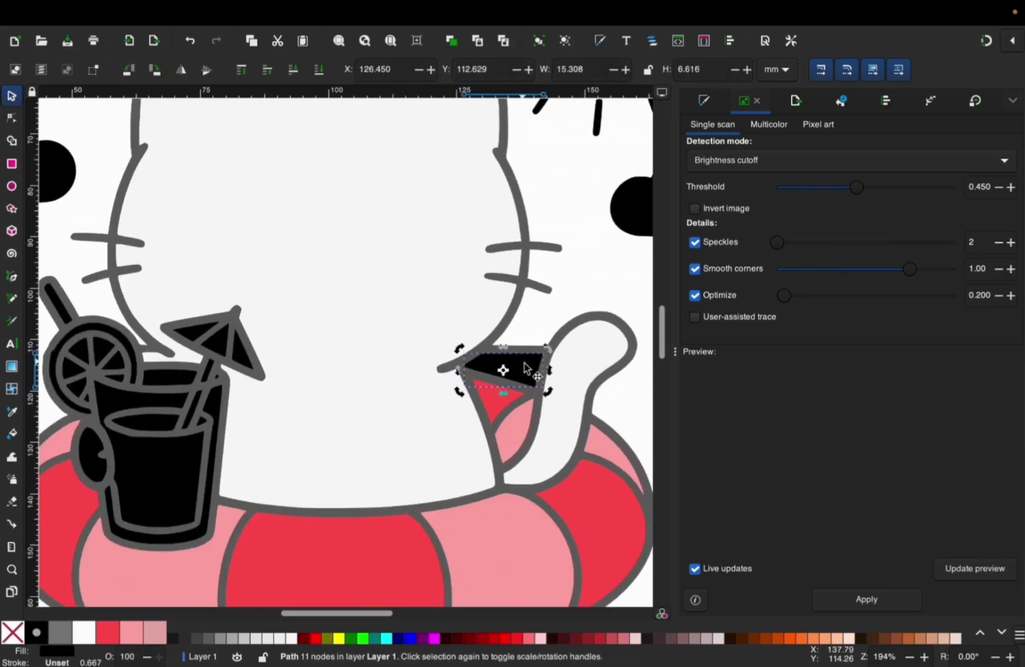
key(ctrl+z)
key(alt)
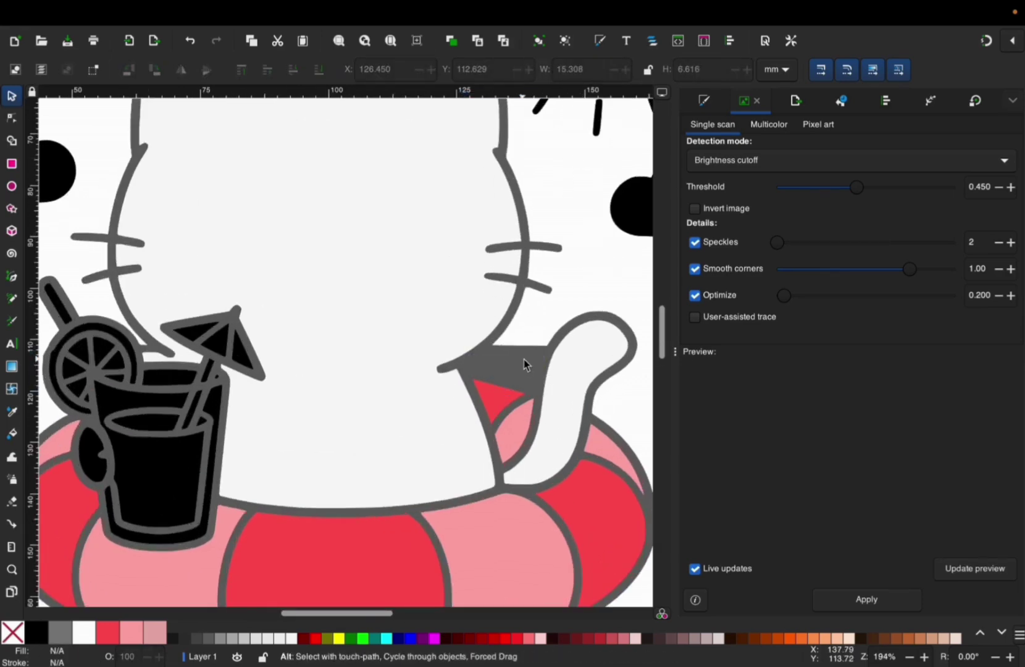
Subtract the black gap piece between the cat's body and tail from the dark gray silhouette using Difference
click(523, 365)
key(shift)
shift+click(523, 351)
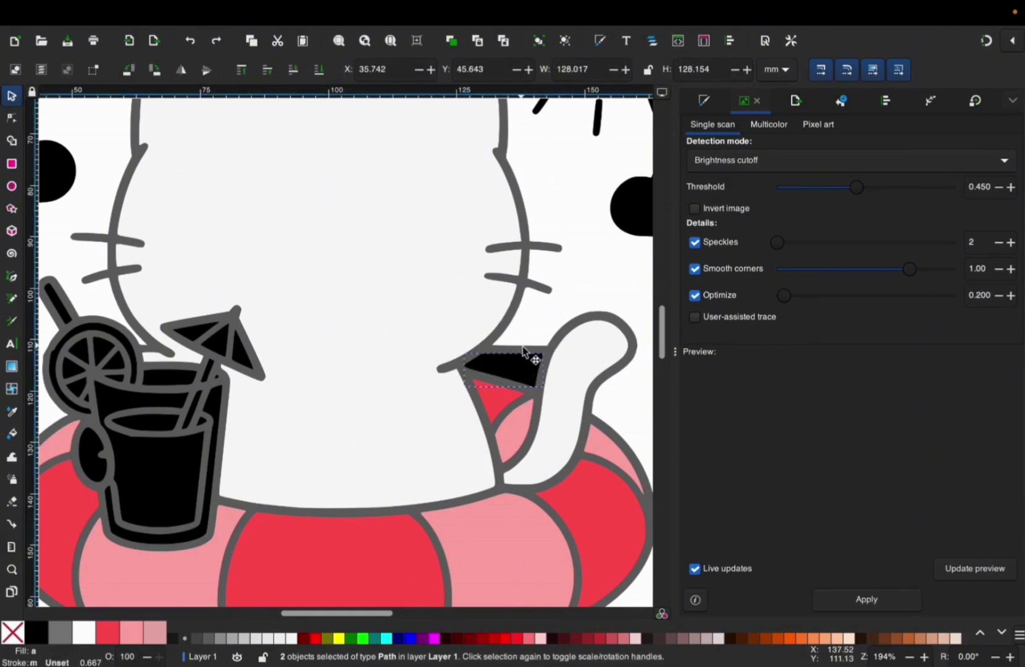
scroll(523, 350, down, 3)
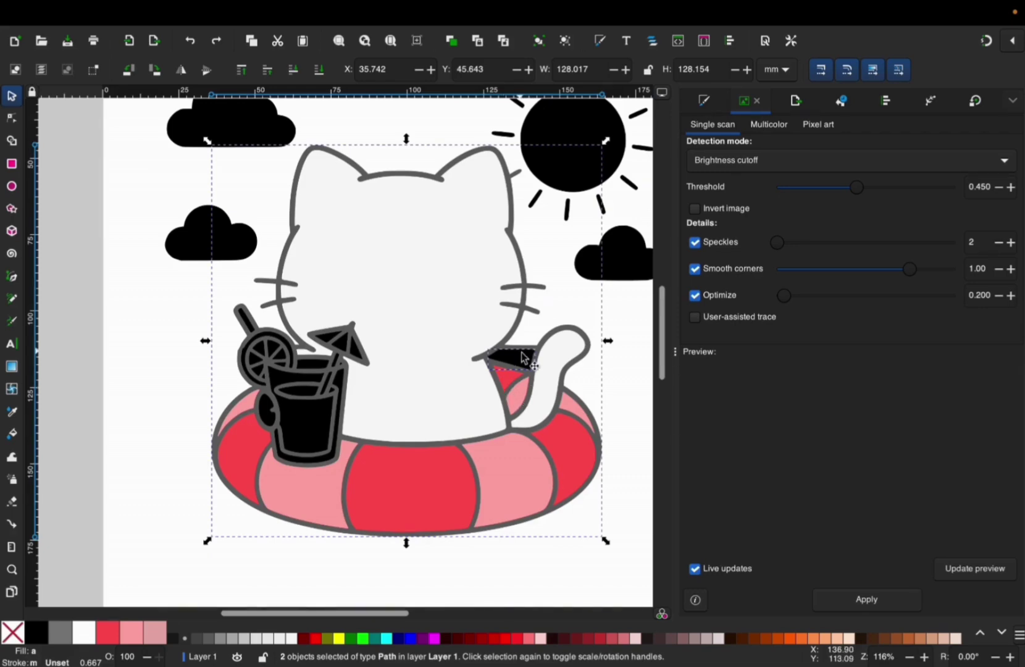
click(263, 13)
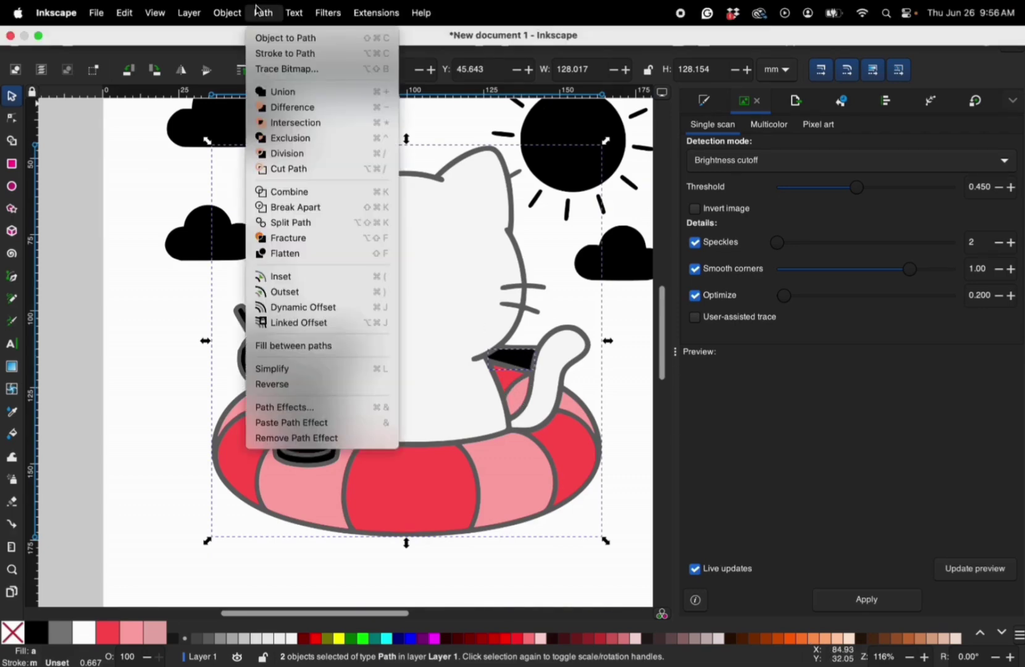
click(299, 109)
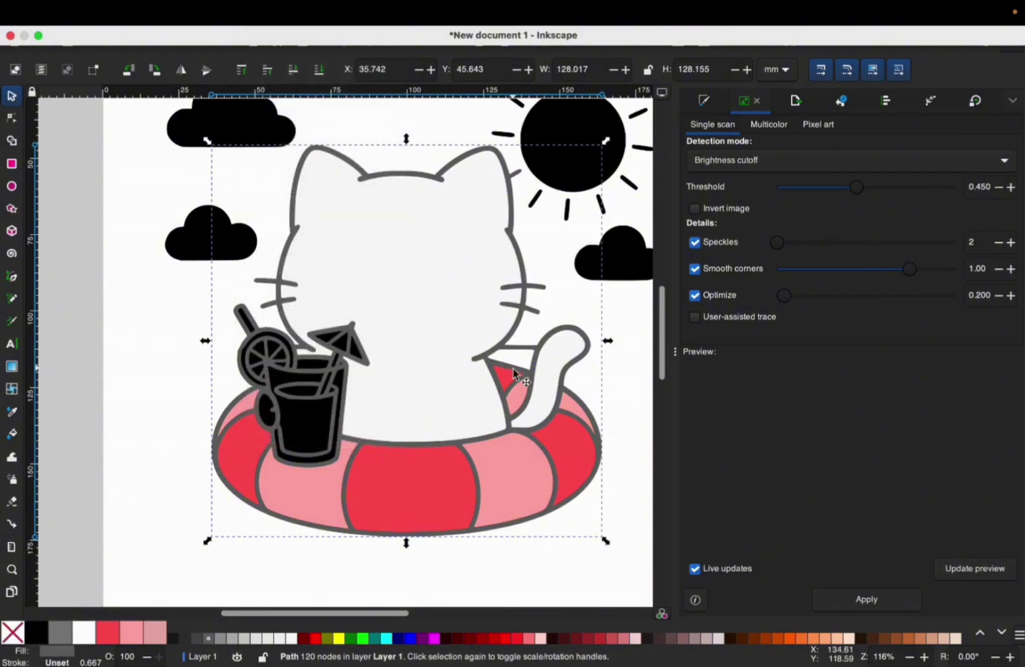
Cut through the horizon line between the cat's body and tail with the Eraser
scroll(523, 350, up, 6)
key(n)
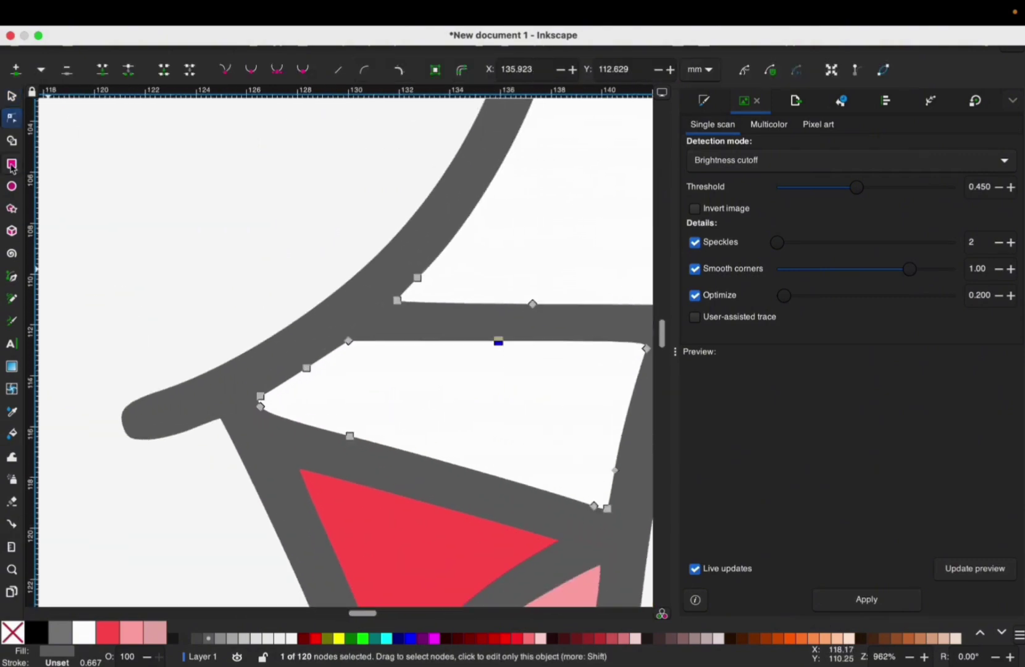
click(12, 504)
mouse_move(511, 283)
mouse_down()
mouse_move(503, 371)
mouse_move(560, 275)
mouse_move(535, 362)
mouse_move(551, 311)
mouse_move(522, 304)
mouse_move(511, 354)
mouse_move(517, 286)
mouse_move(531, 312)
mouse_up()
key(ctrl+z)
mouse_move(522, 270)
mouse_down()
mouse_move(514, 438)
mouse_move(537, 286)
mouse_move(524, 362)
mouse_move(551, 265)
mouse_move(526, 316)
mouse_move(528, 341)
mouse_up()
Delete the leftover horizon line nodes between the cat's body and tail from the silhouette path
key(s)
key(n)
click(540, 319)
drag(506, 263, 483, 331)
key(Delete)
key(Delete)
scroll(481, 327, down, 2)
scroll(481, 327, down, 4)
key(s)
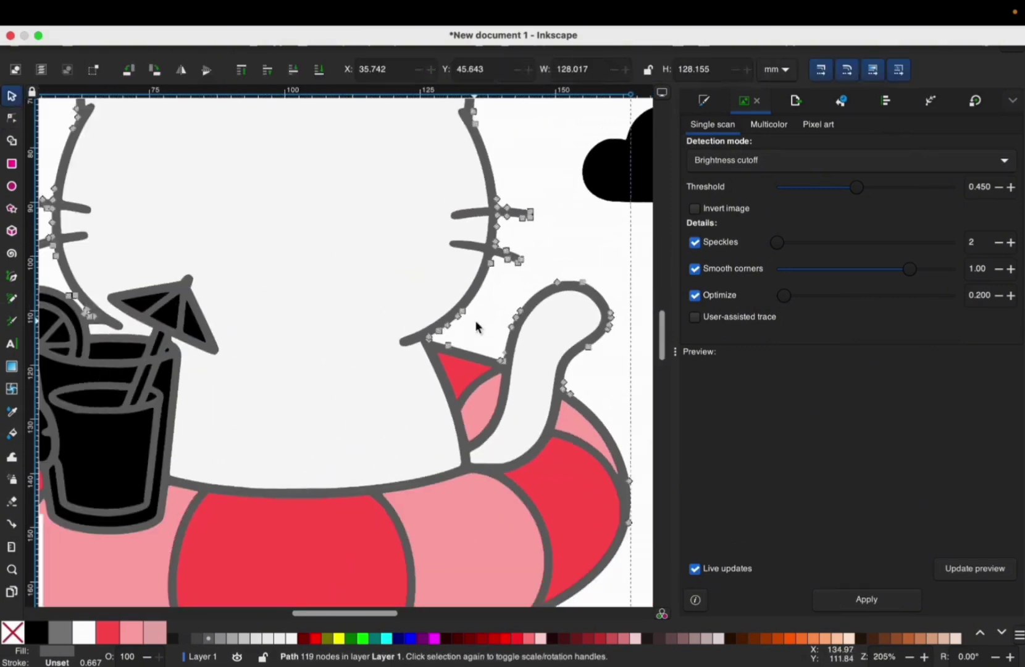
scroll(476, 325, down, 3)
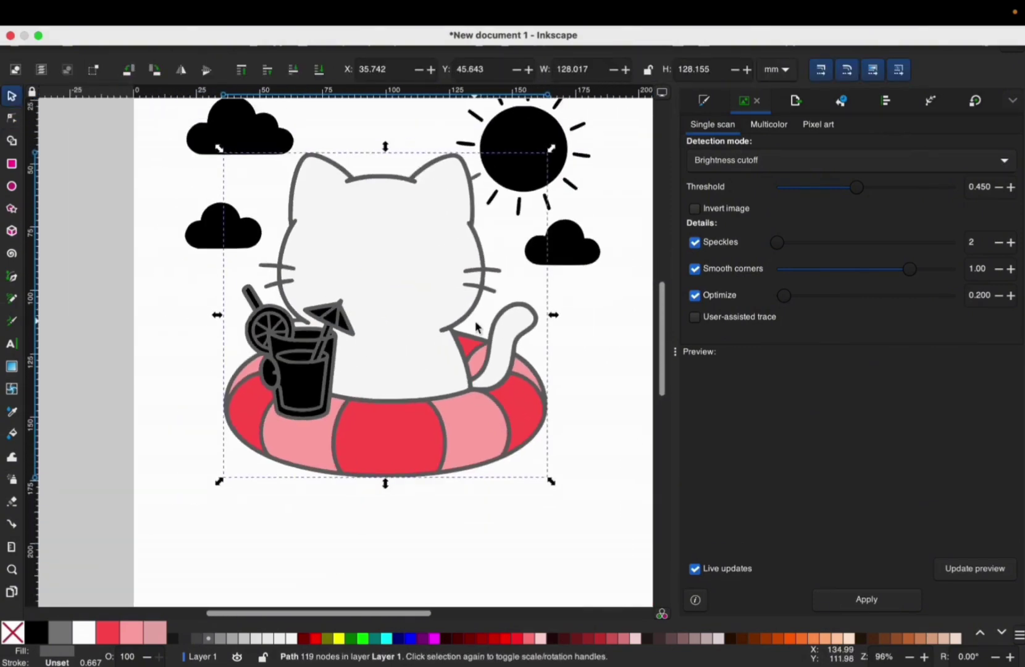
Lower the cat's body shape to the bottom, then raise it one level above the dark gray silhouette
click(391, 272)
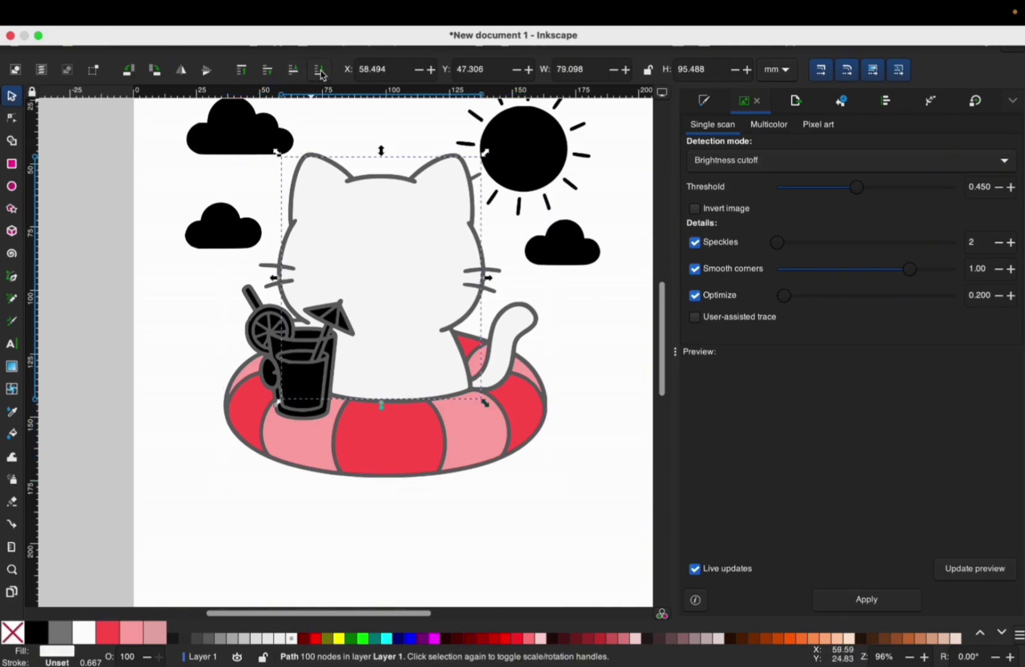
click(320, 72)
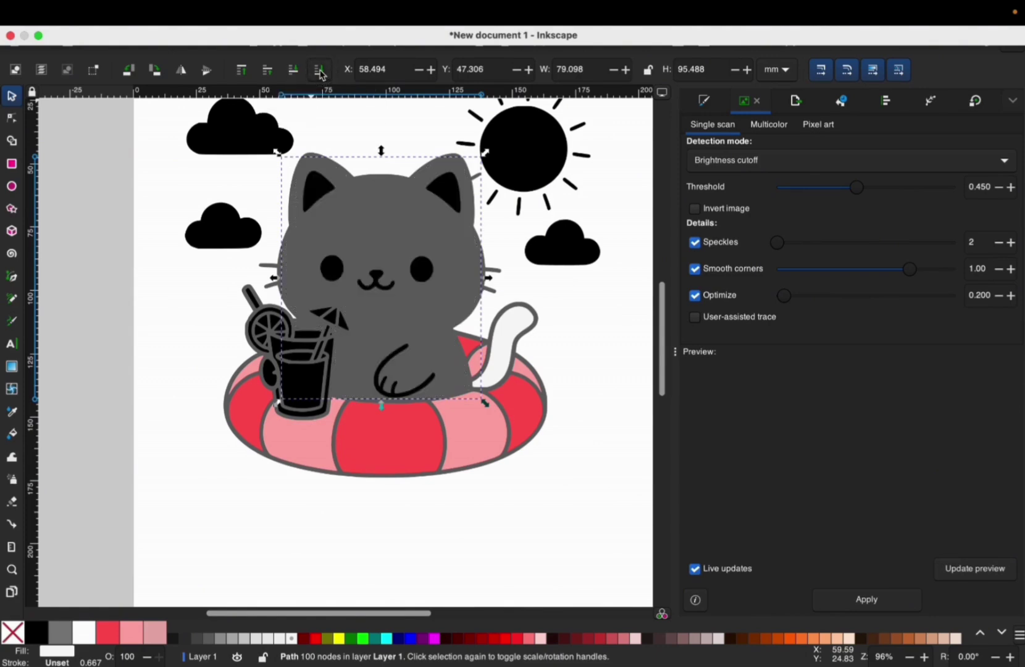
click(274, 76)
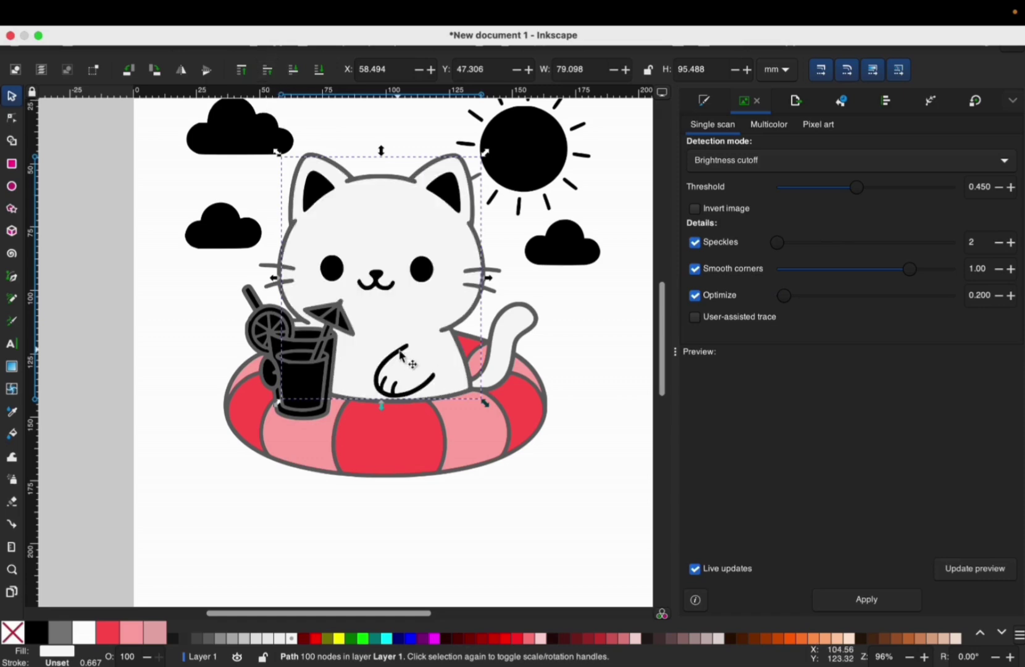
Fill the cat's paw behind the glass and the tail with 2.5% Gray
click(270, 378)
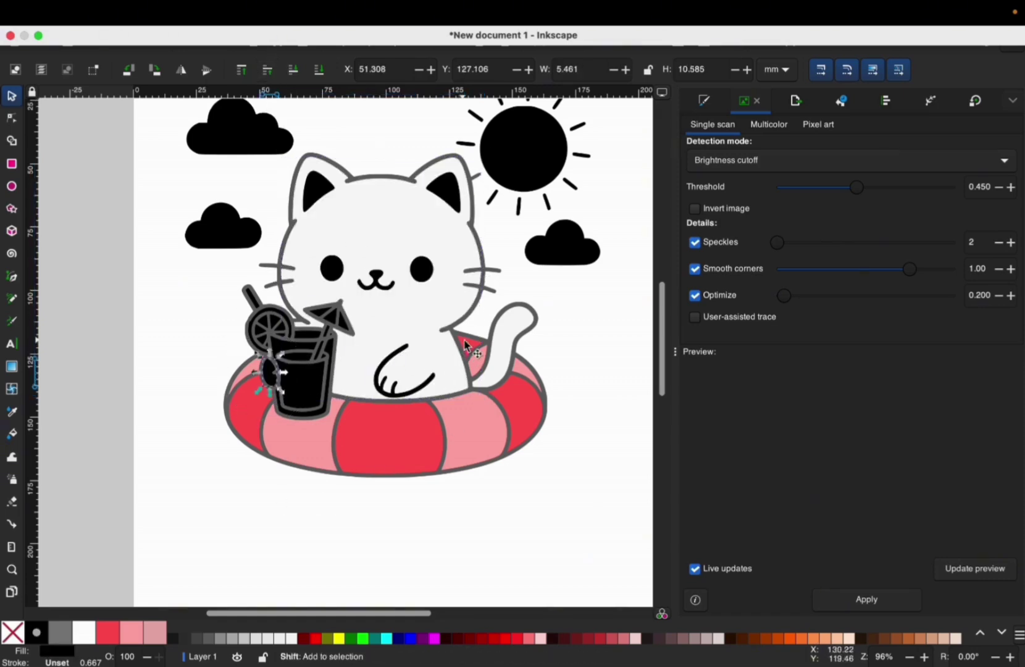
shift+click(503, 330)
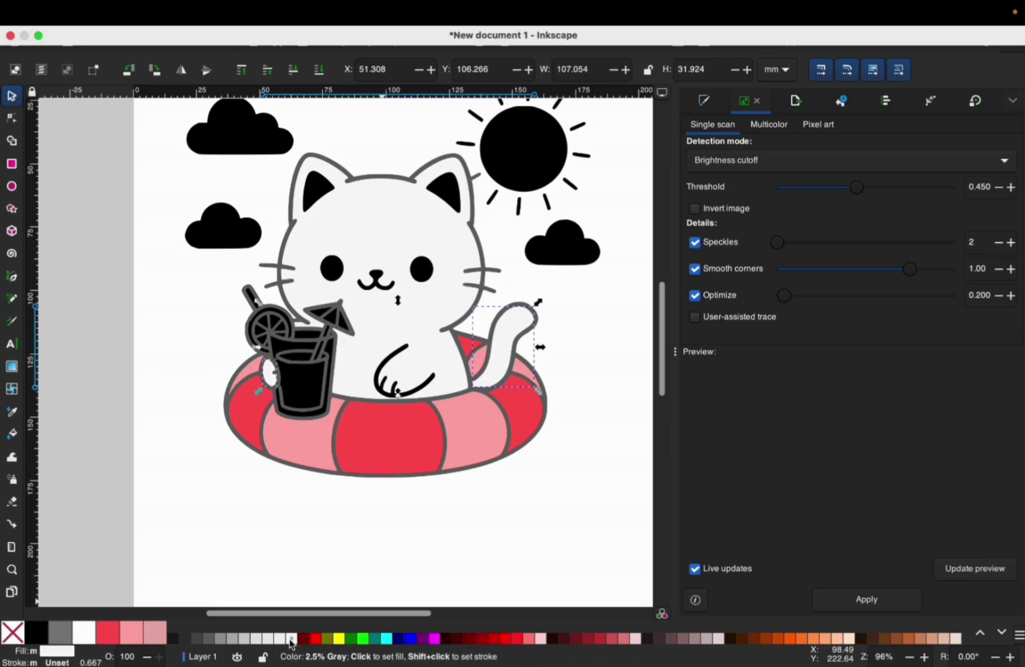
click(172, 380)
Move the cat's eyes and mouth aside to check what lies beneath, and undo the move
scroll(269, 310, up, 2)
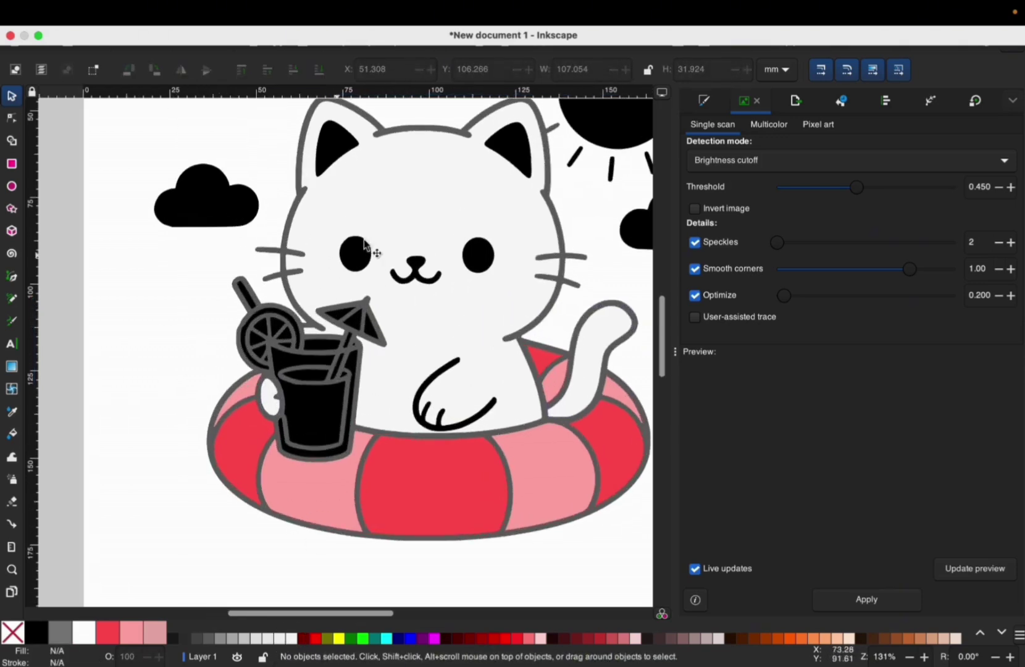
scroll(365, 257, right, 1)
scroll(364, 256, right, 1)
click(390, 285)
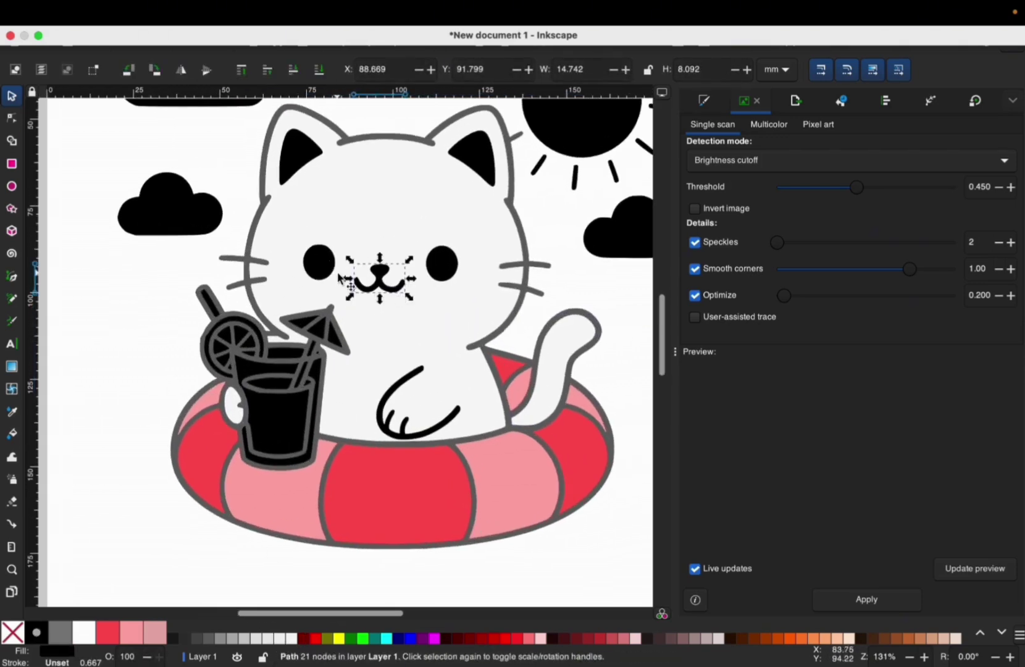
shift+click(337, 275)
shift+click(435, 267)
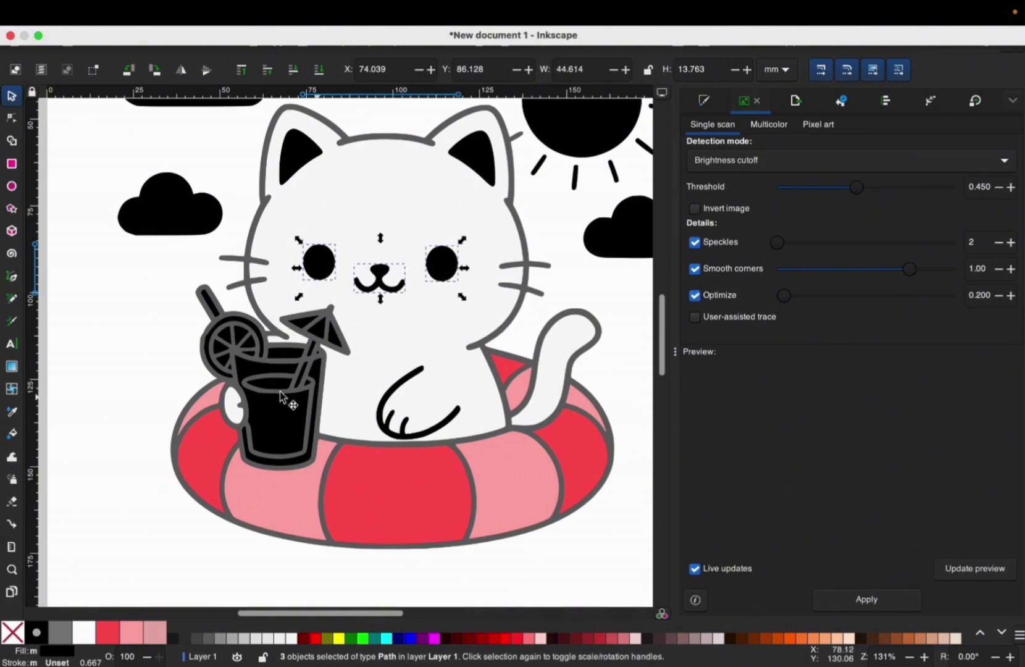
drag(327, 261, 261, 266)
key(super+z)
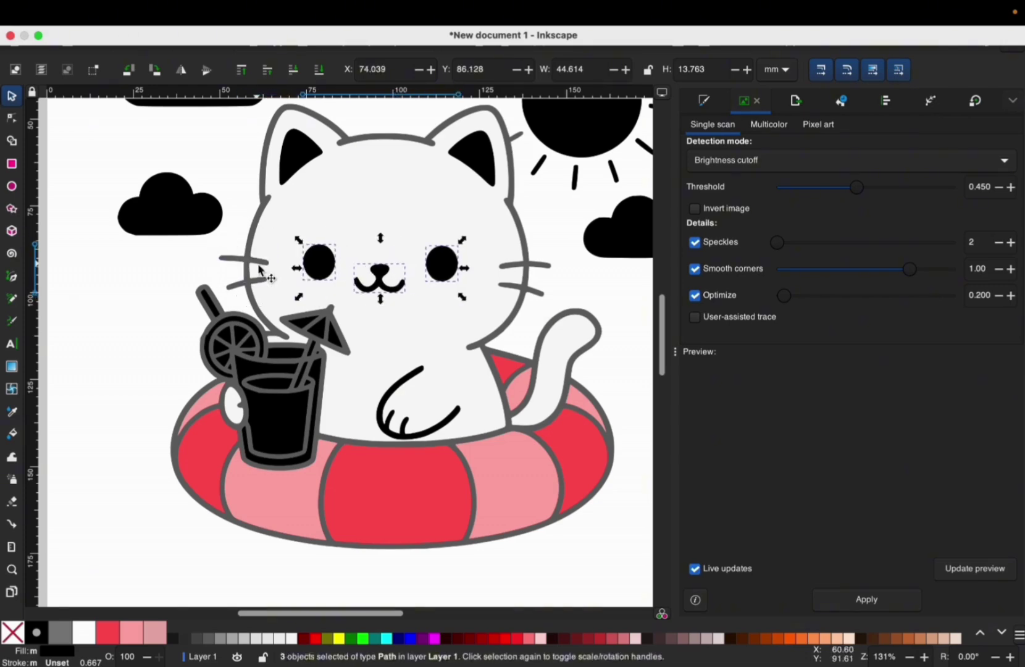
click(517, 204)
Merge the cat's two eyes and its nose-and-mouth shape into one path with Union
click(442, 263)
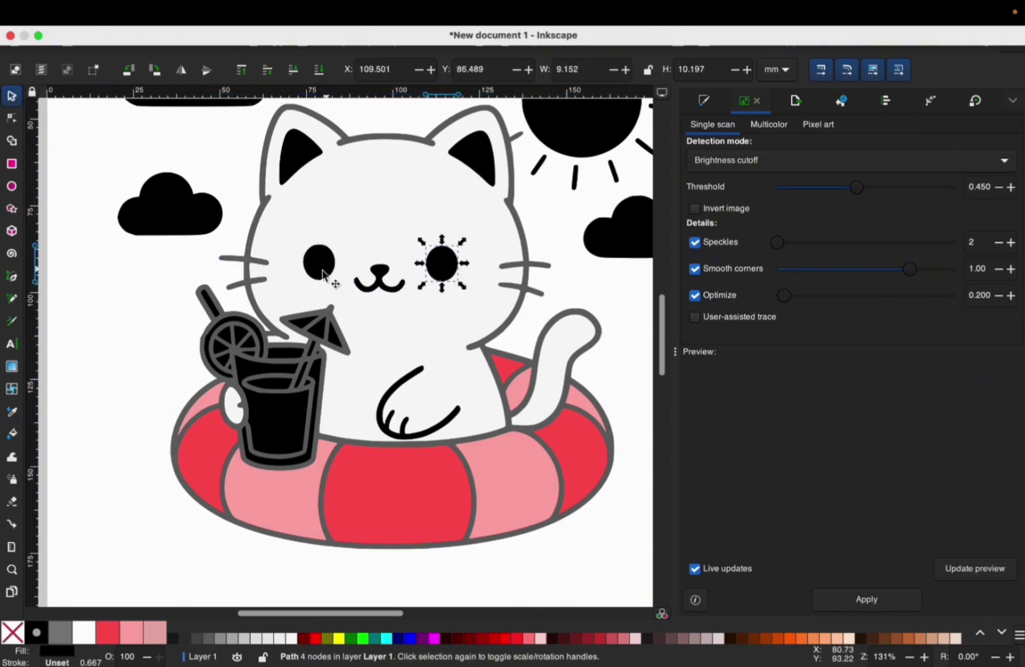
shift+click(319, 262)
shift+click(380, 275)
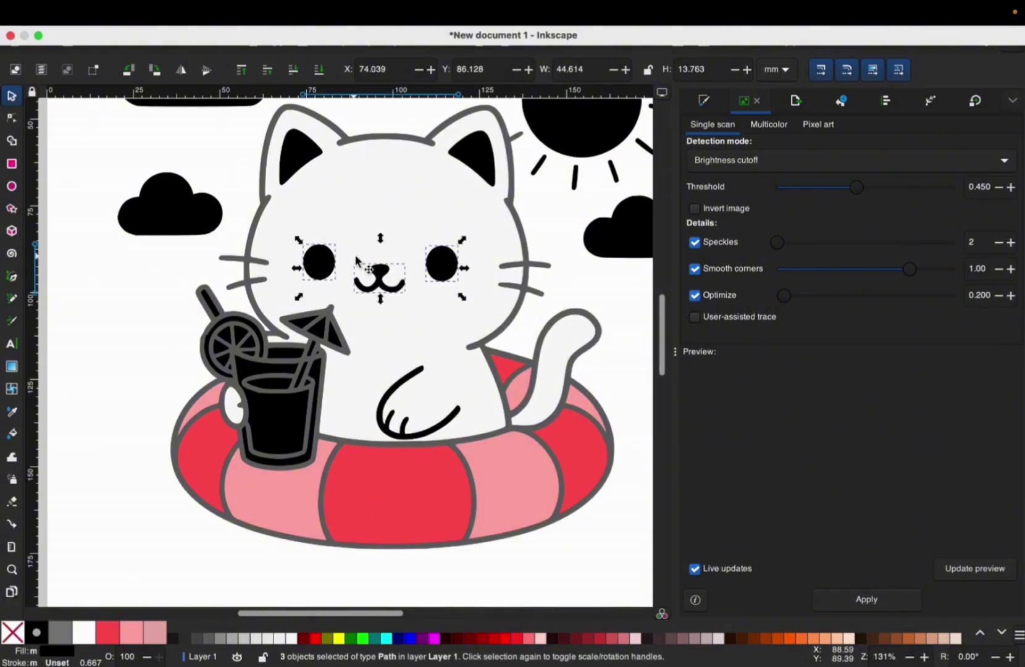
click(263, 12)
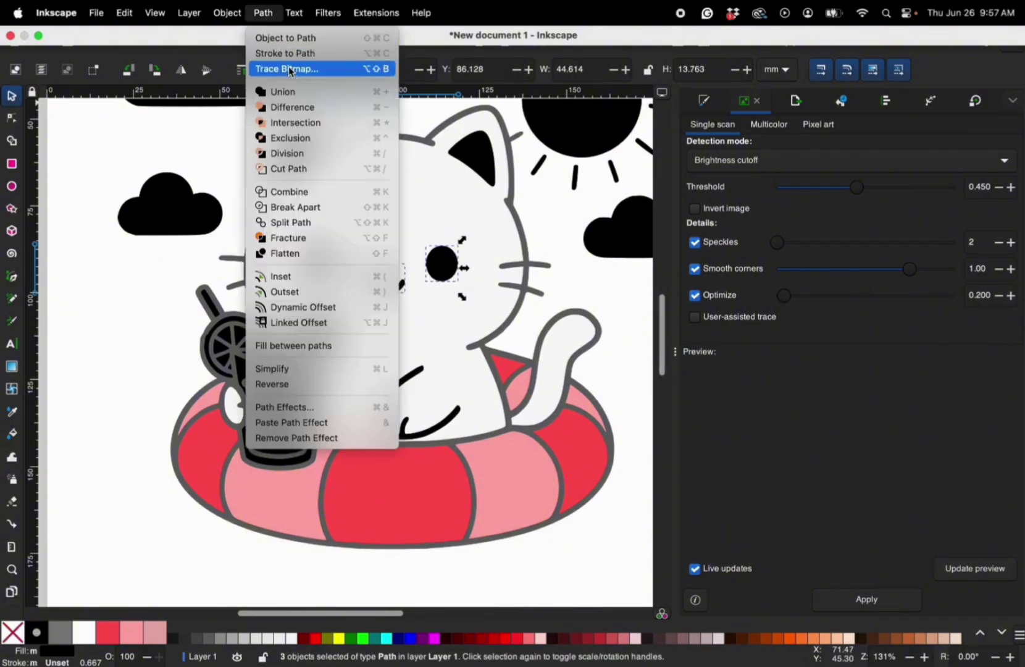
click(291, 91)
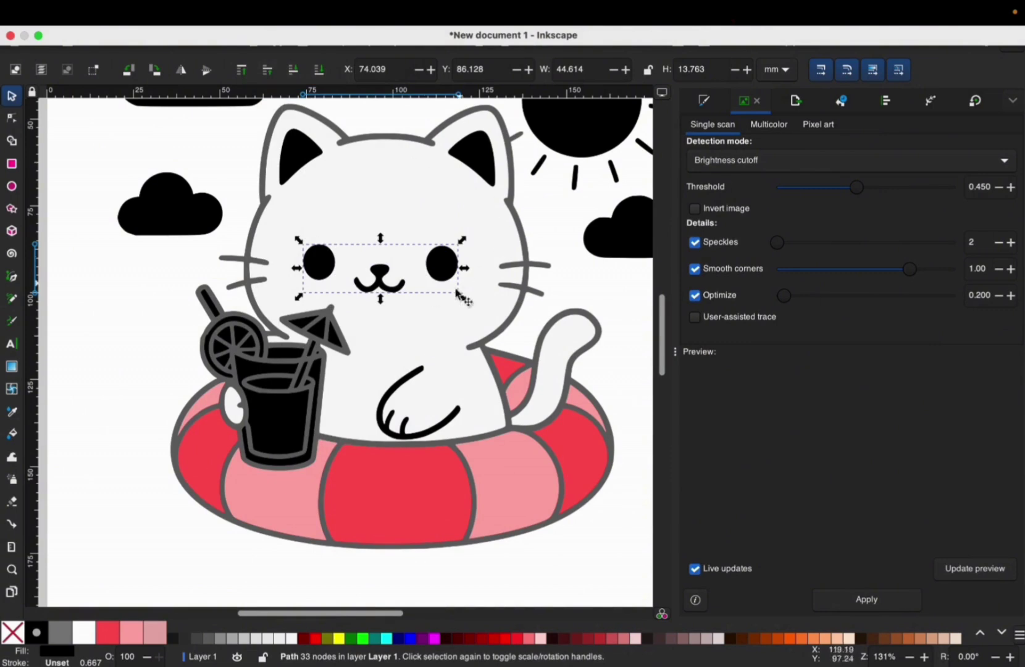
Subtract the merged face features from the cat's body shape using Difference
shift+click(374, 219)
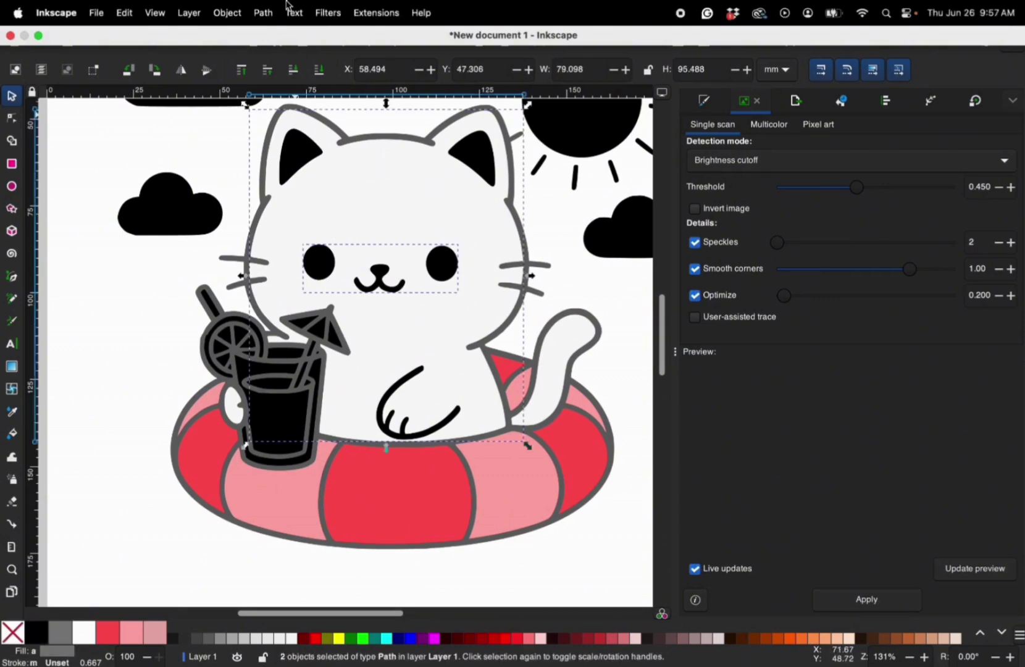
click(263, 12)
click(289, 109)
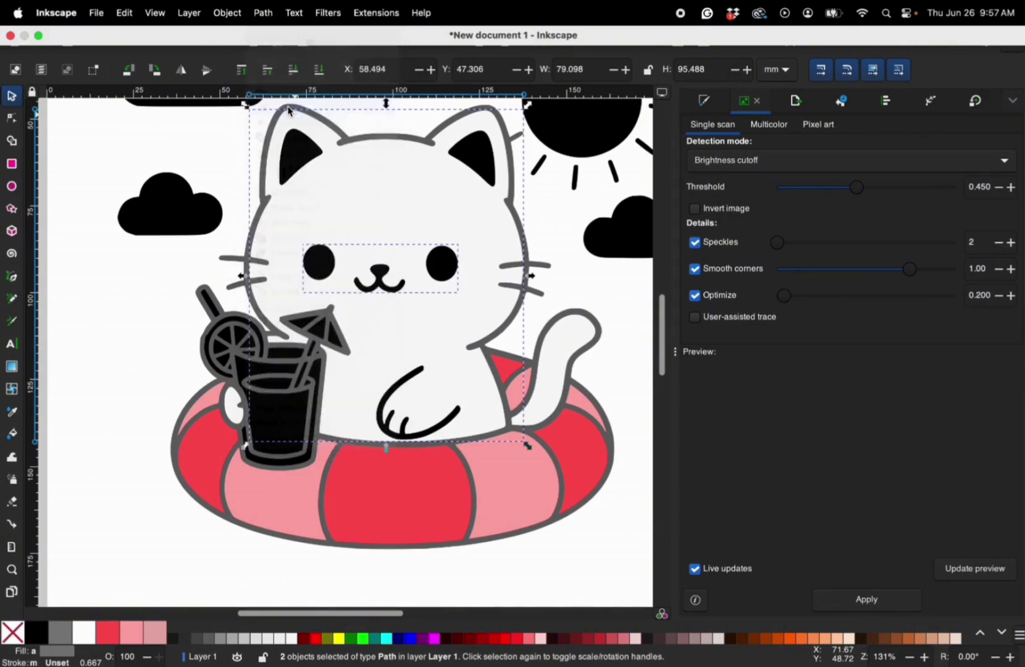
Try filling the silhouette with black and moving the cat's body aside, and undo both changes
click(548, 272)
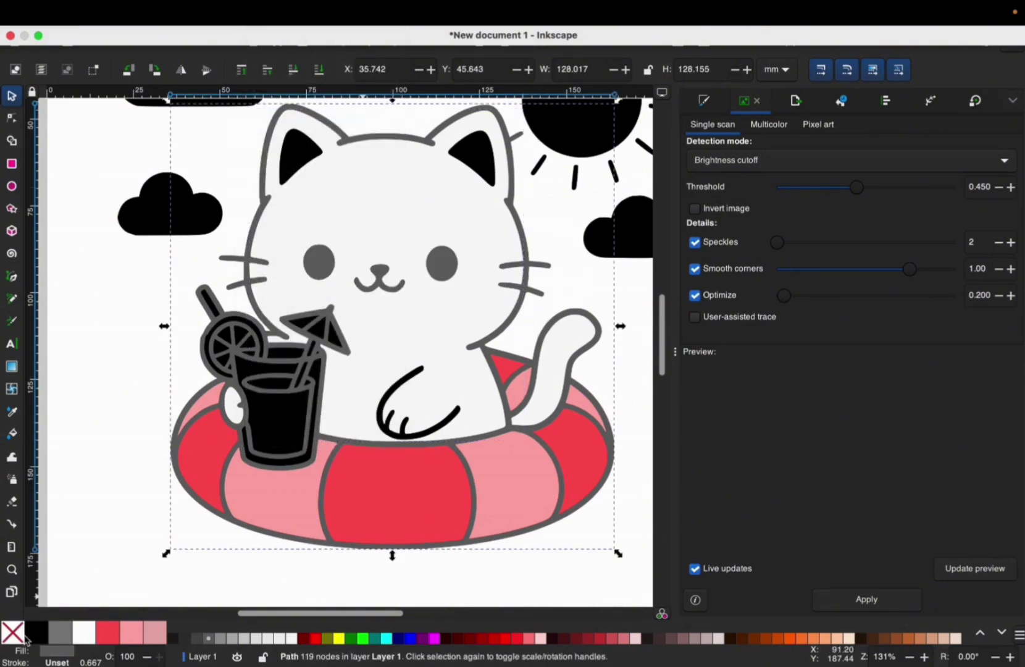
click(176, 643)
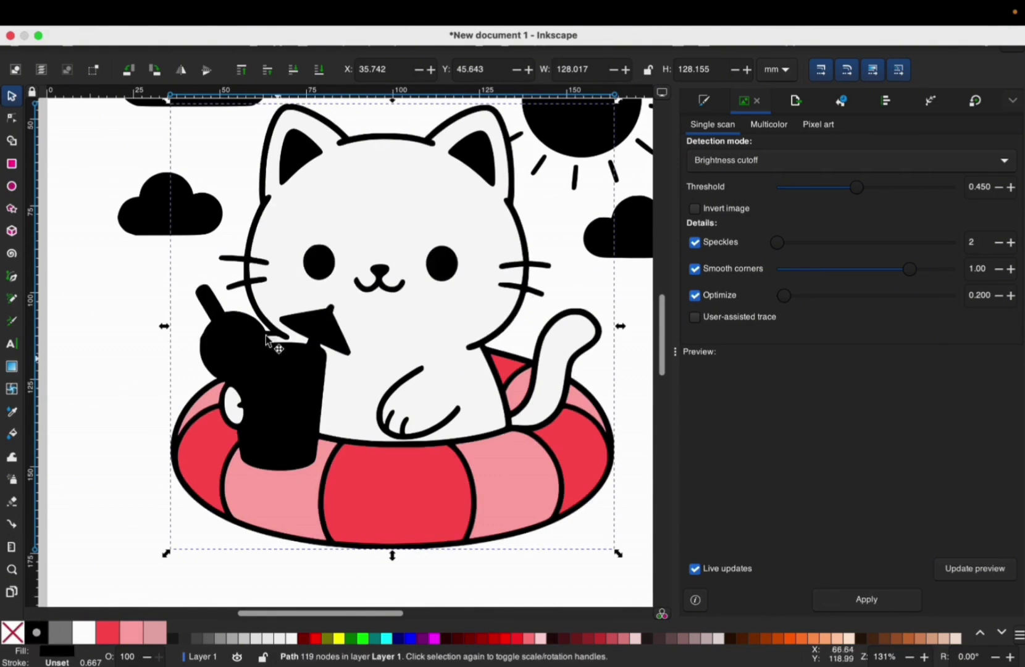
click(358, 252)
drag(394, 247, 436, 245)
key(super+z)
key(super+z)
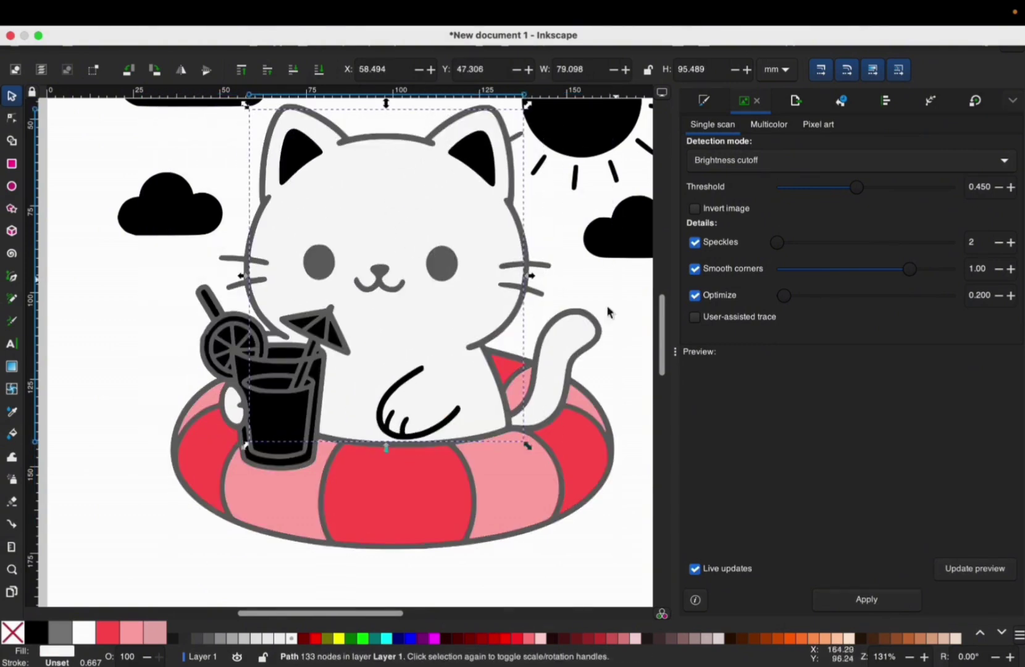
Merge the two black inner ear shapes into one path with Union, undoing a trial move of them
click(484, 177)
shift+click(304, 148)
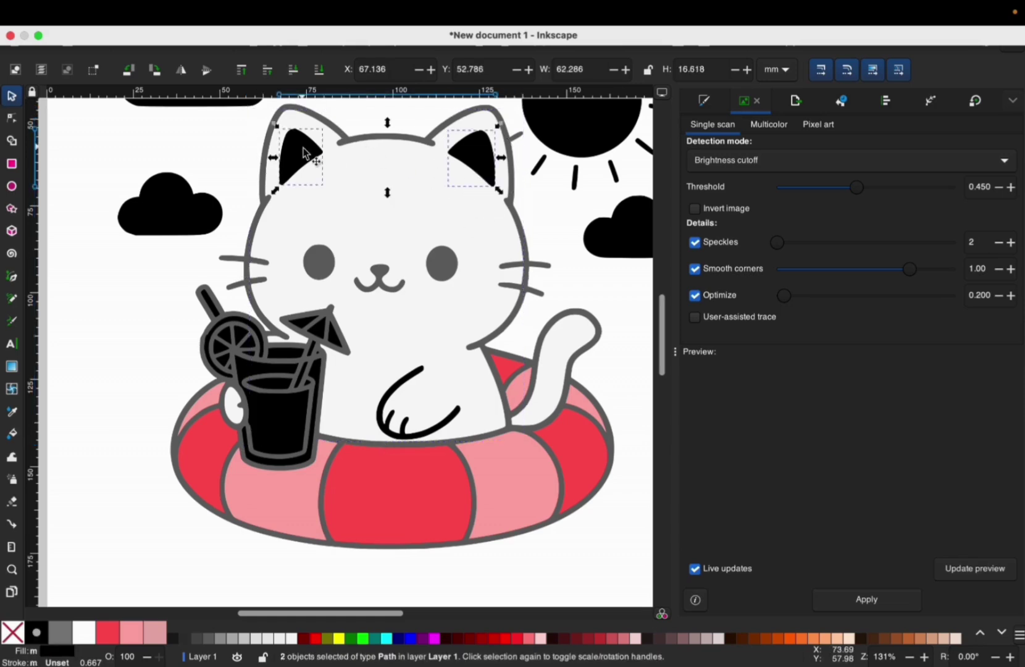
drag(304, 148, 353, 199)
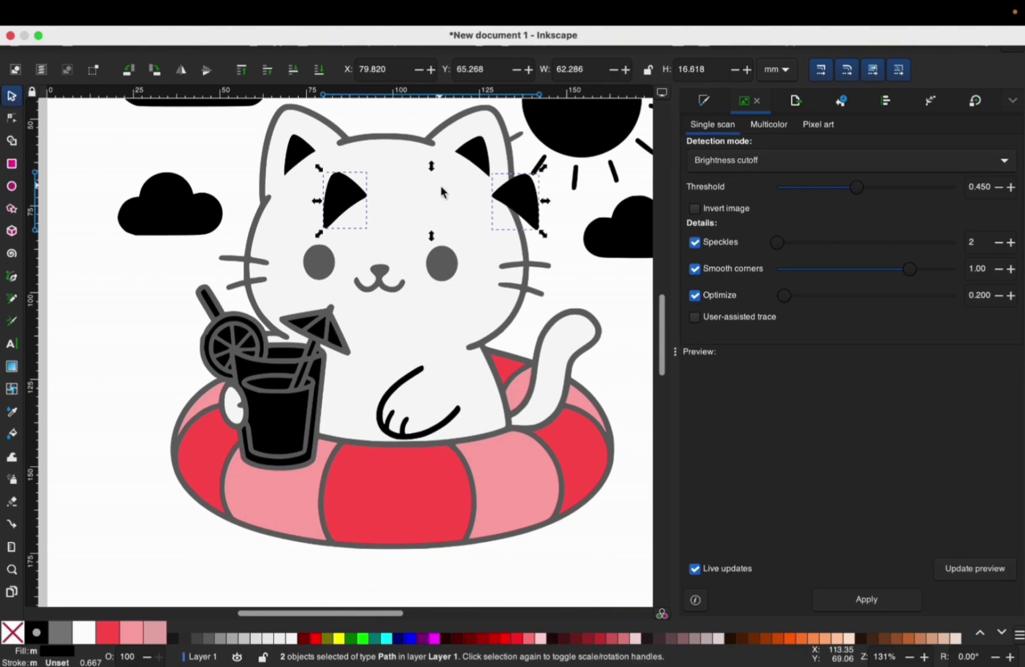
key(super+z)
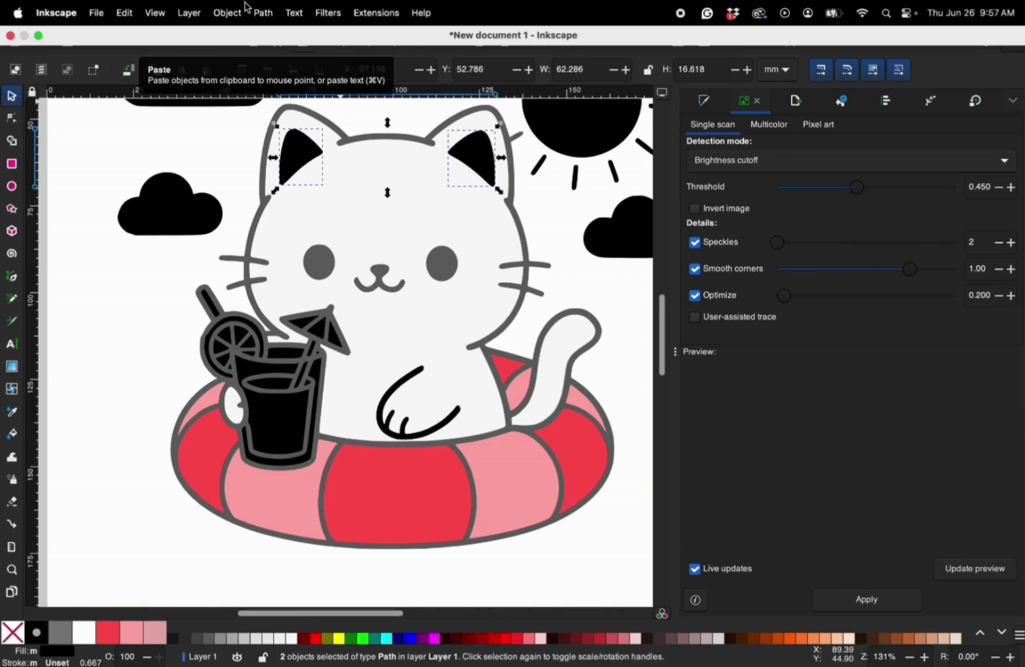
click(230, 11)
mouse_move(262, 14)
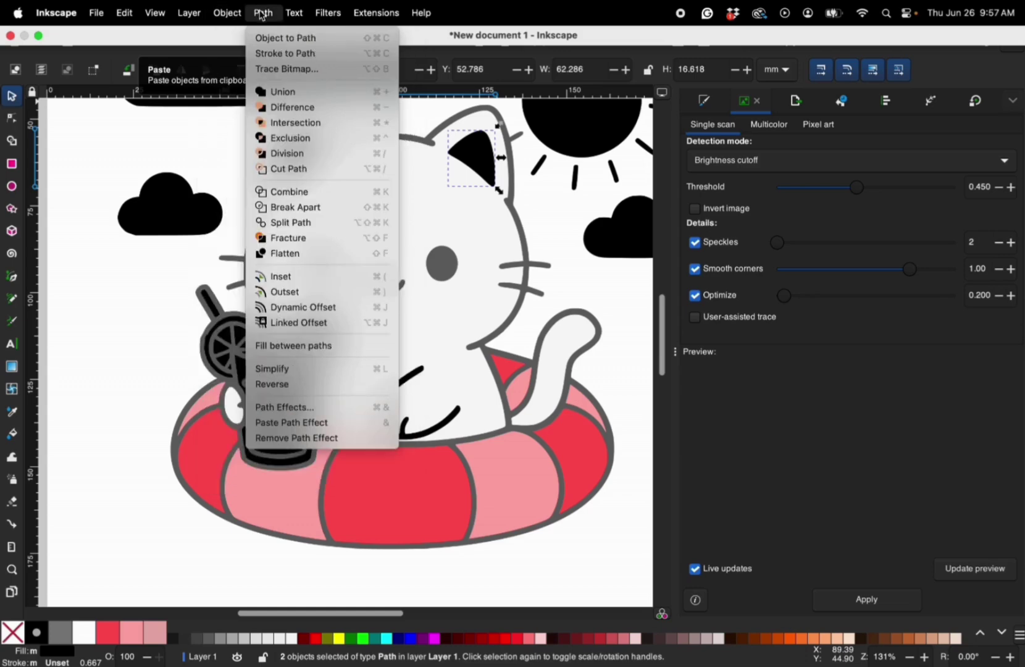
click(272, 92)
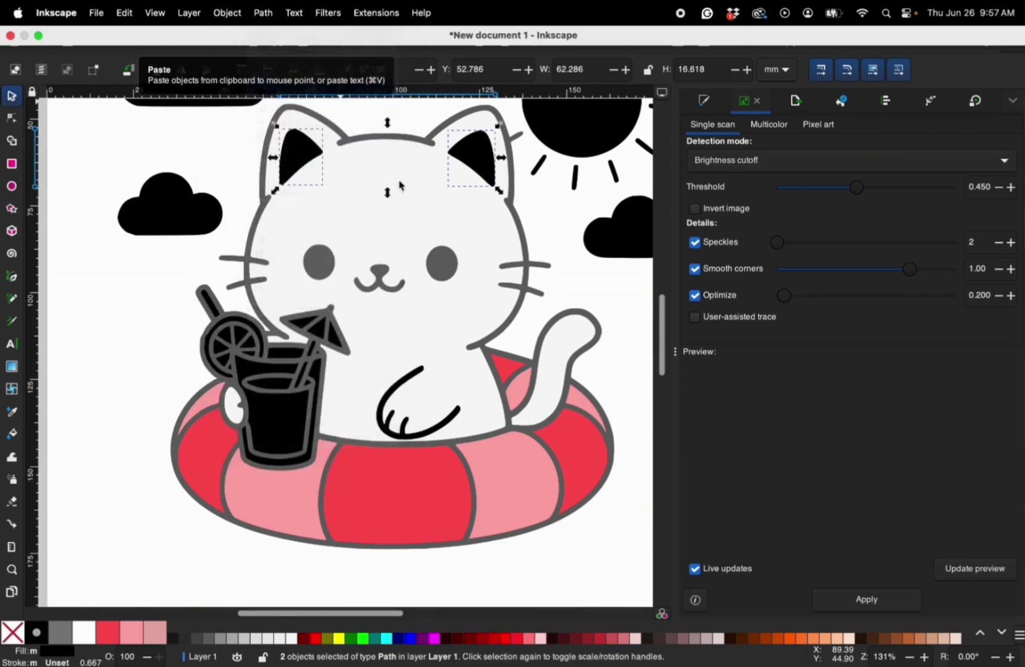
Subtract the merged inner ear shapes from the cat's body using Difference
shift+click(422, 206)
click(263, 12)
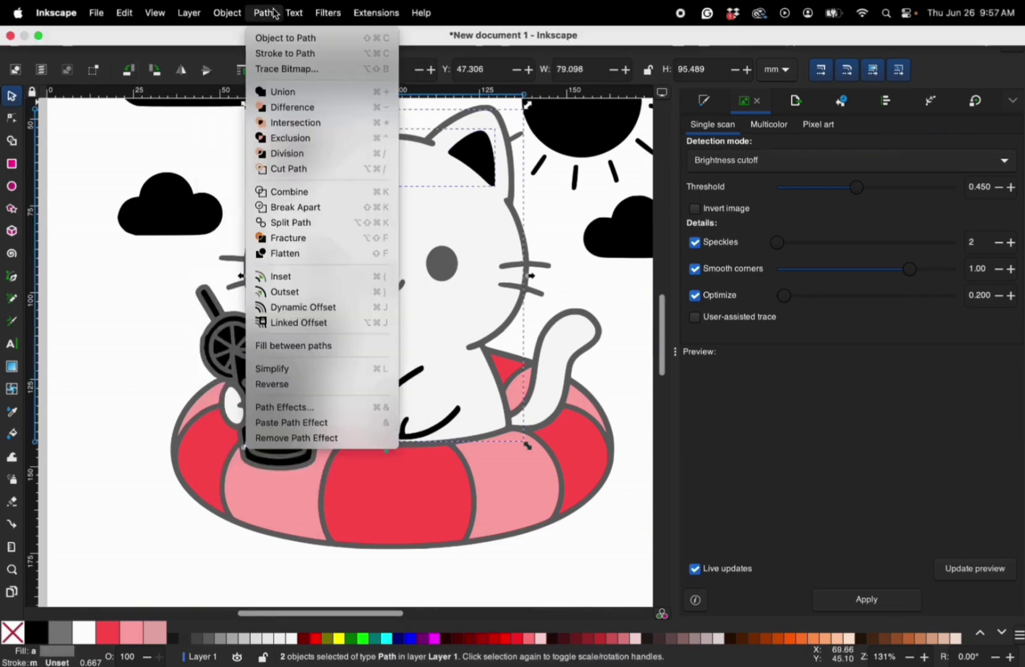
click(292, 108)
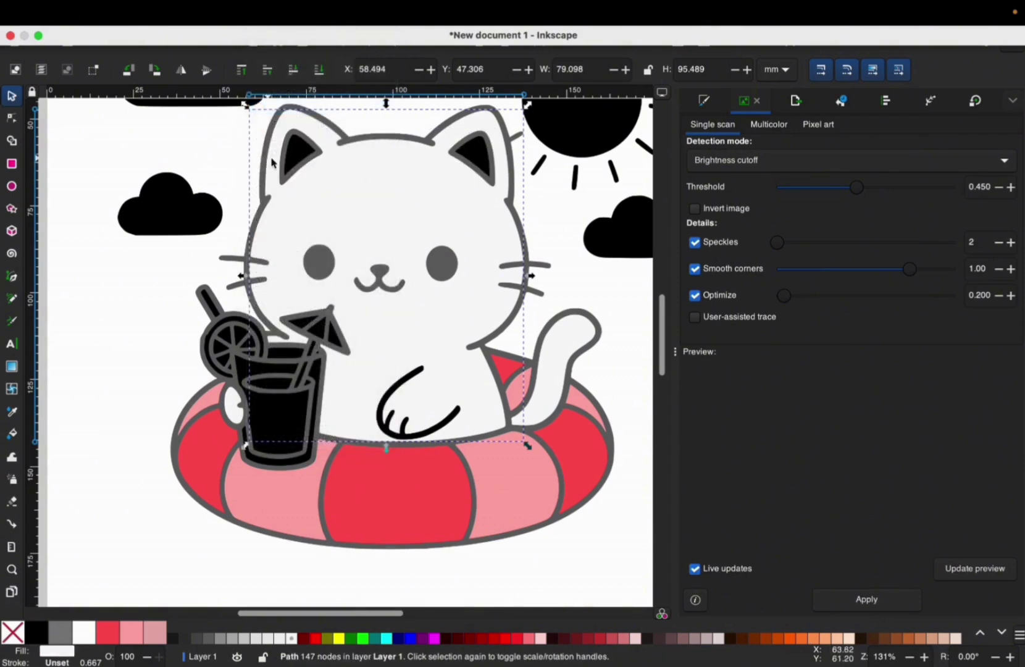
Combine the two remaining black inner ear pieces into one path and fill it with the floatie's light pink
click(303, 154)
shift+click(477, 156)
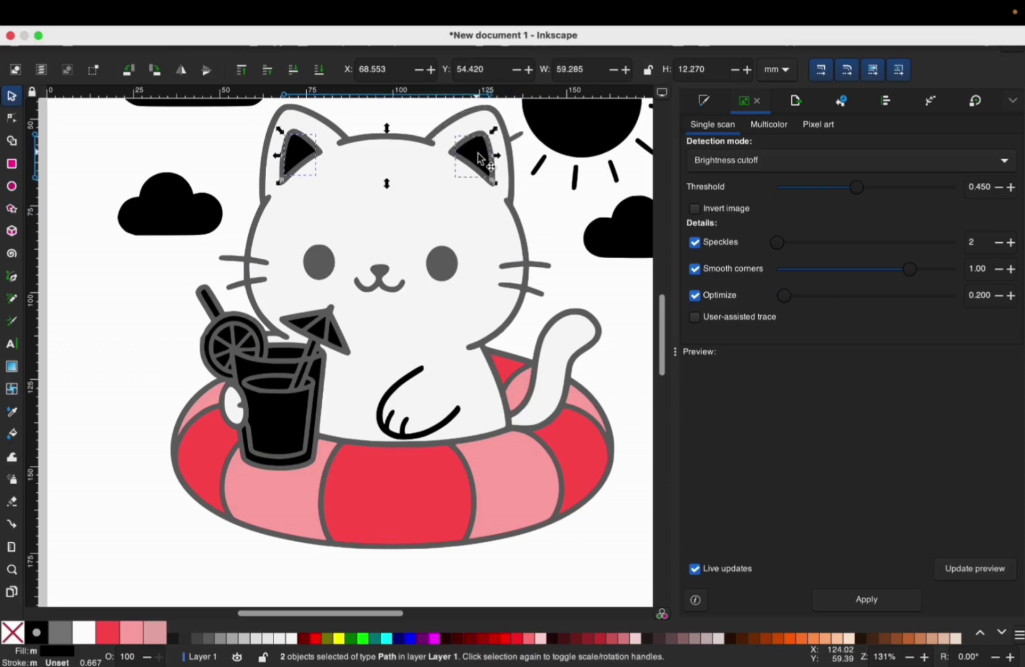
key(ctrl+k)
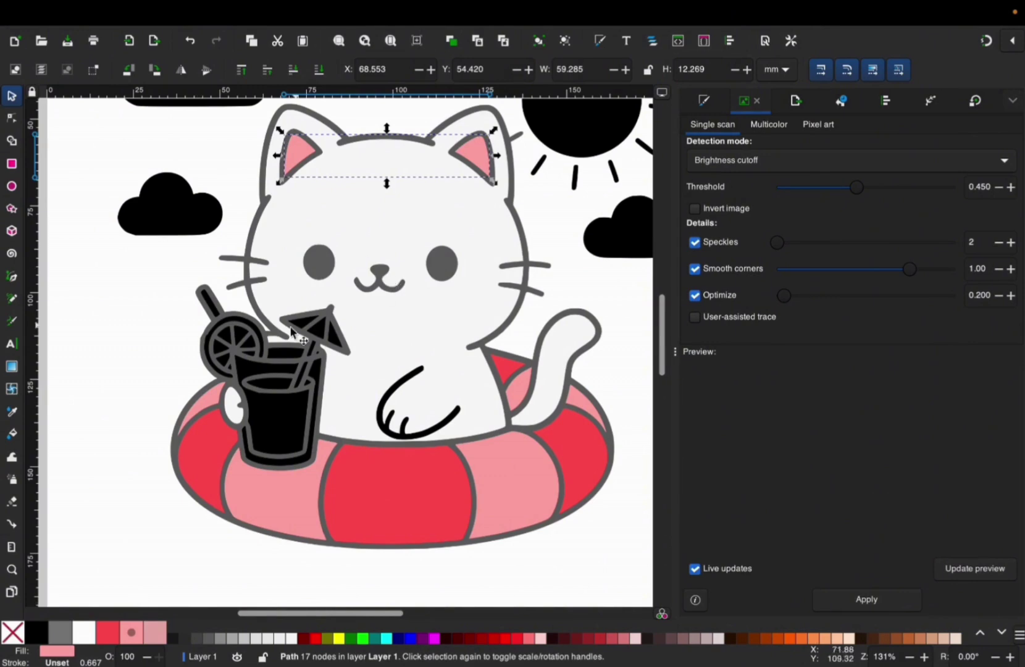
Subtract the black front paw lines from the cat's body shape using Difference
scroll(272, 335, up, 1)
click(449, 408)
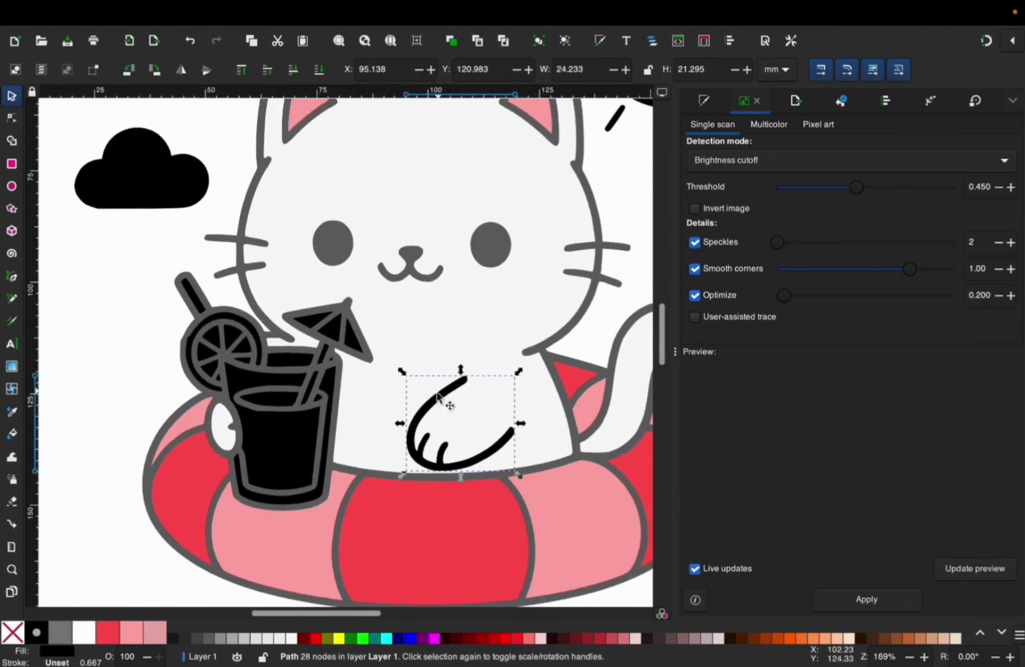
shift+click(390, 275)
mouse_move(270, 5)
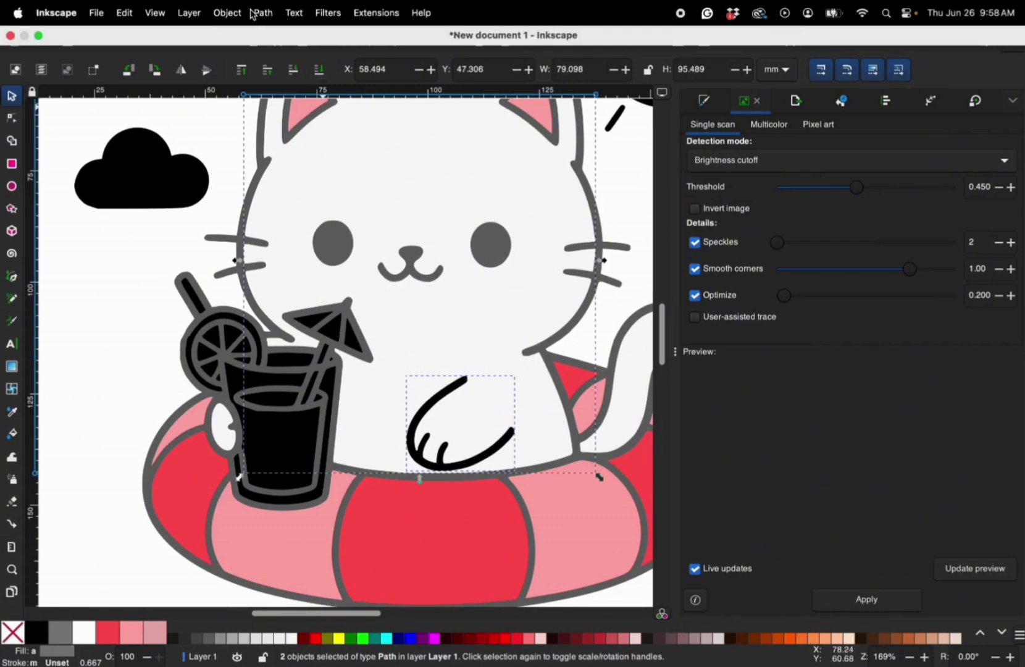
click(250, 14)
click(281, 94)
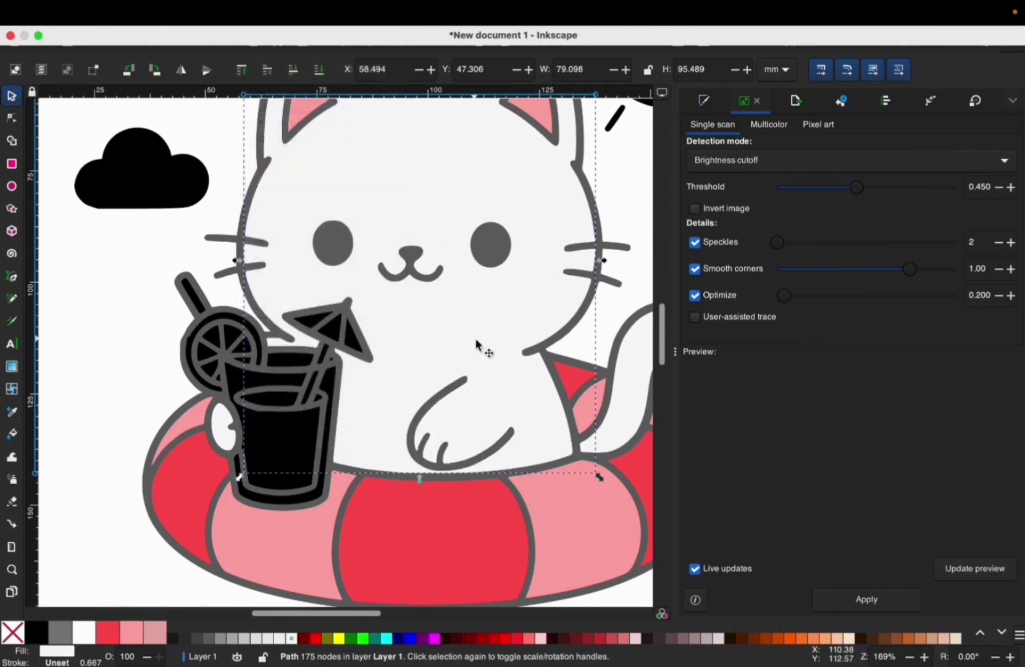
Delete two extra nodes from the silhouette path along the citrus slice's uneven outer left edge
scroll(477, 345, down, 2)
scroll(448, 320, down, 1)
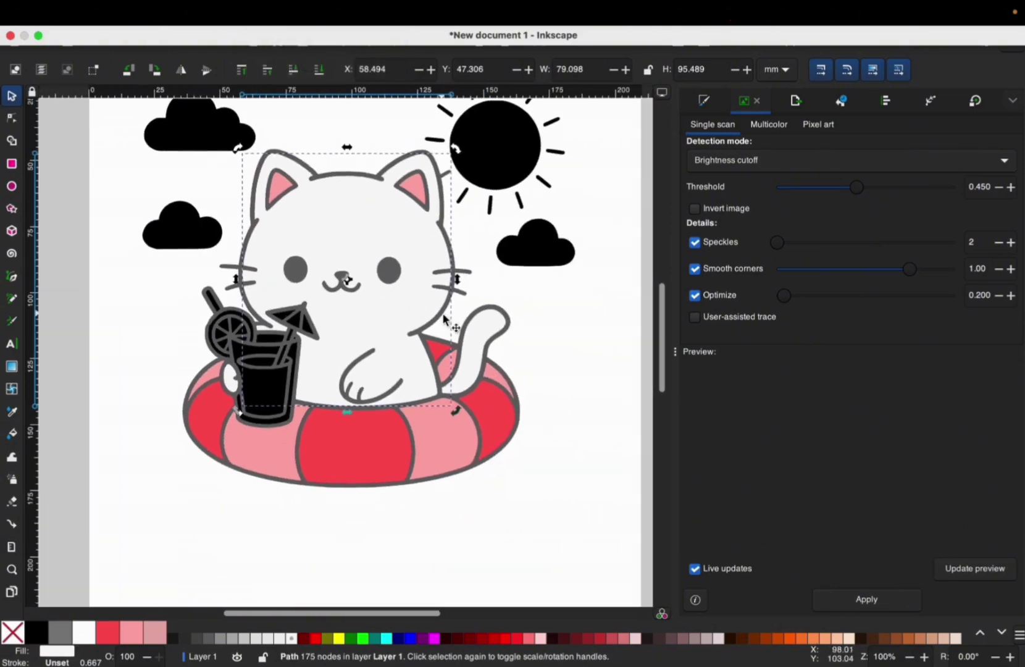
scroll(280, 377, up, 3)
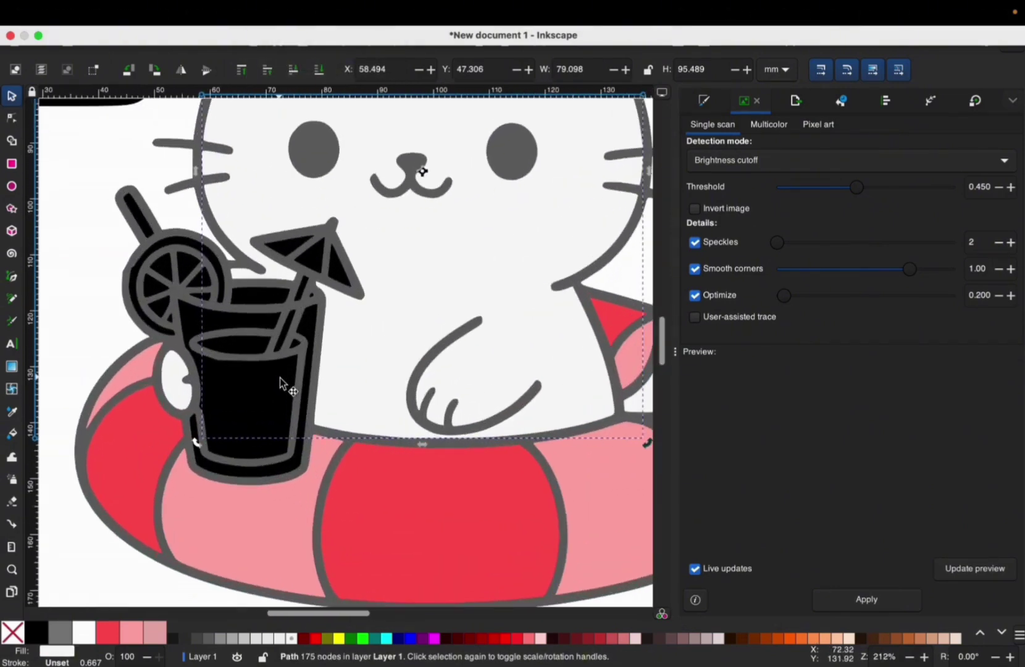
scroll(280, 378, left, 3)
scroll(280, 377, up, 1)
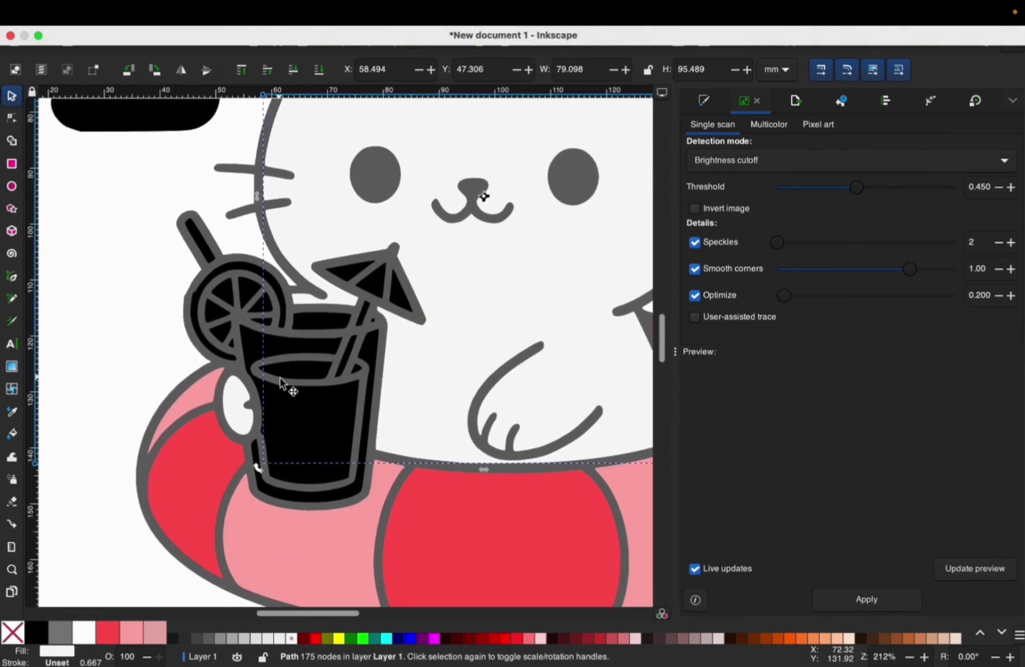
scroll(183, 299, up, 4)
key(n)
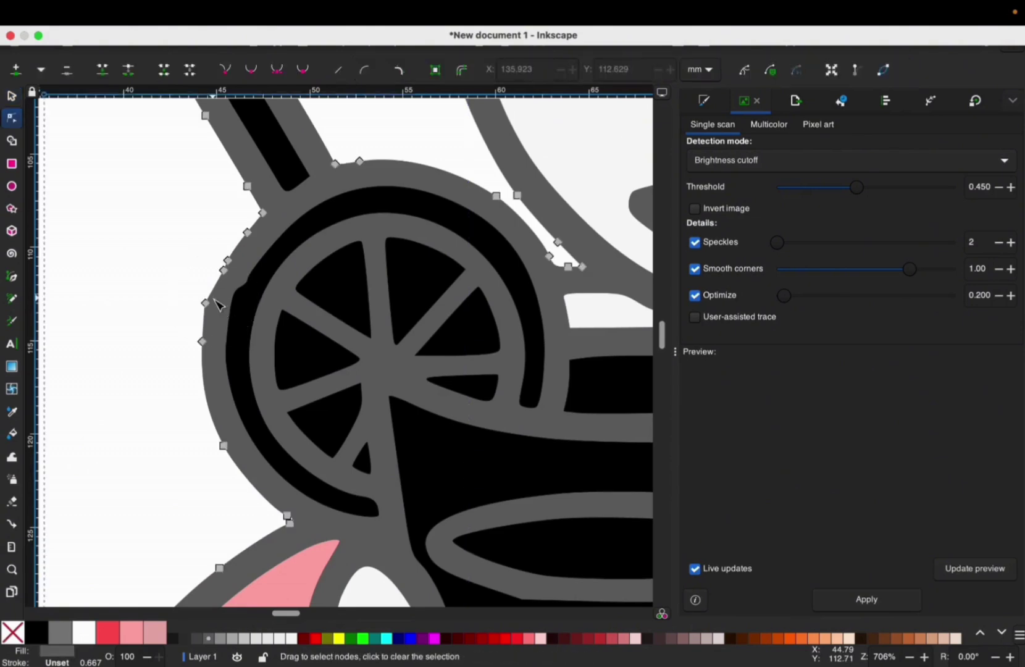
mouse_move(183, 266)
mouse_down()
mouse_move(228, 321)
mouse_move(128, 239)
mouse_move(136, 244)
mouse_up()
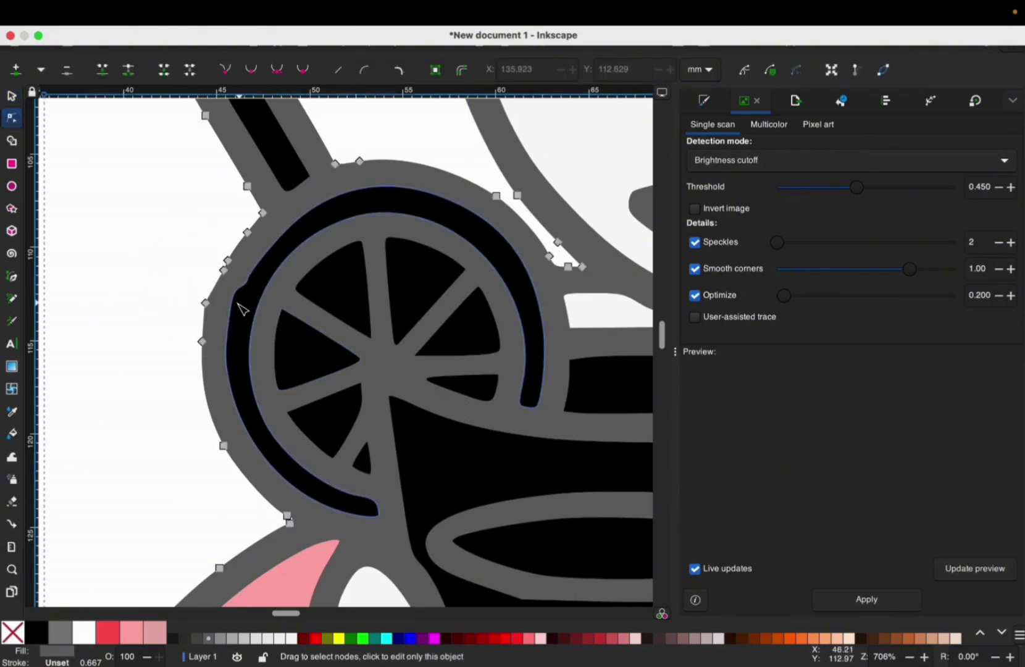
click(12, 96)
click(13, 118)
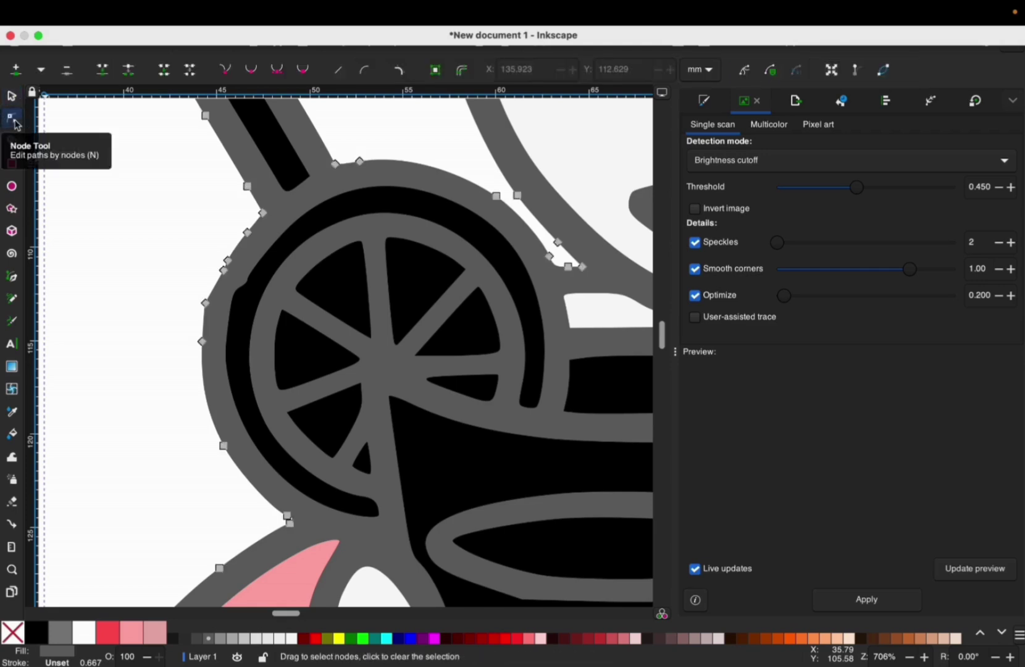
drag(182, 283, 227, 336)
key(Delete)
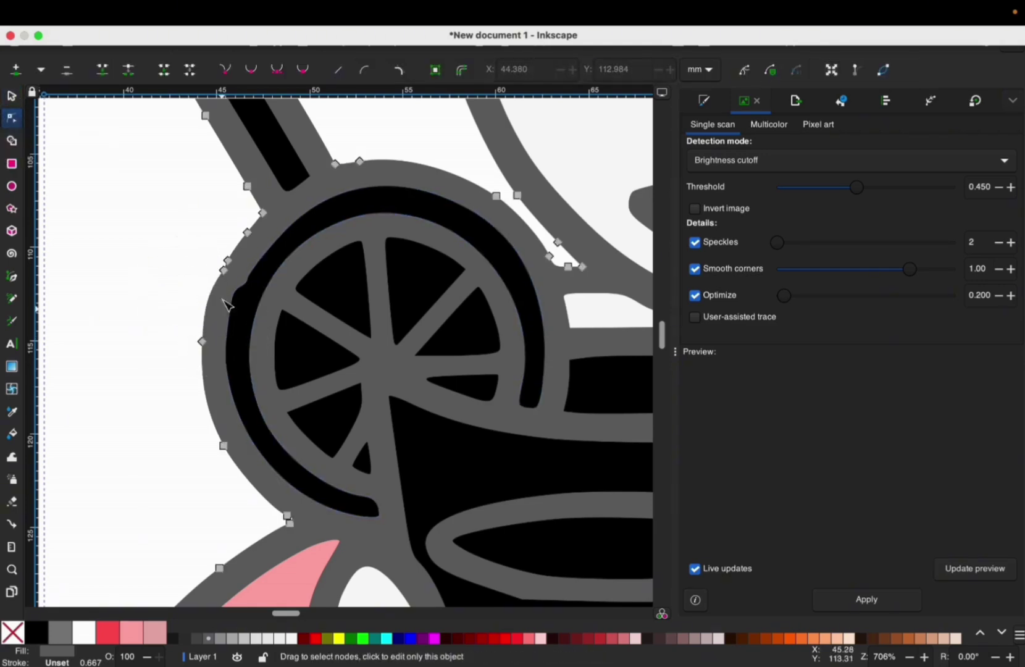
click(224, 270)
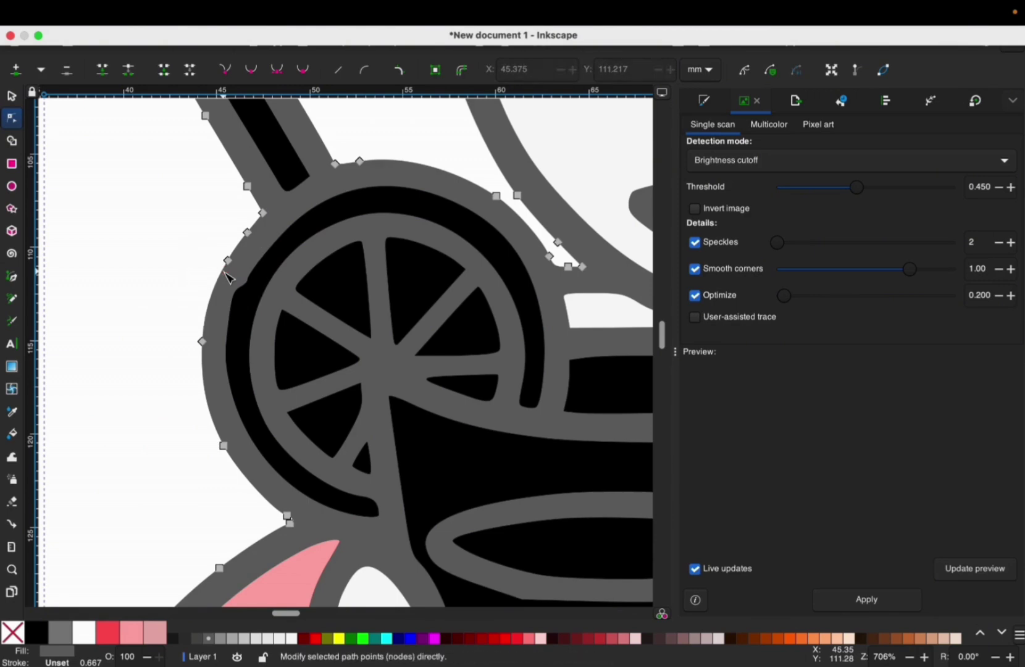
Try combining the black rim, inner and outer glass pieces into one path and filling it pale blue
click(247, 315)
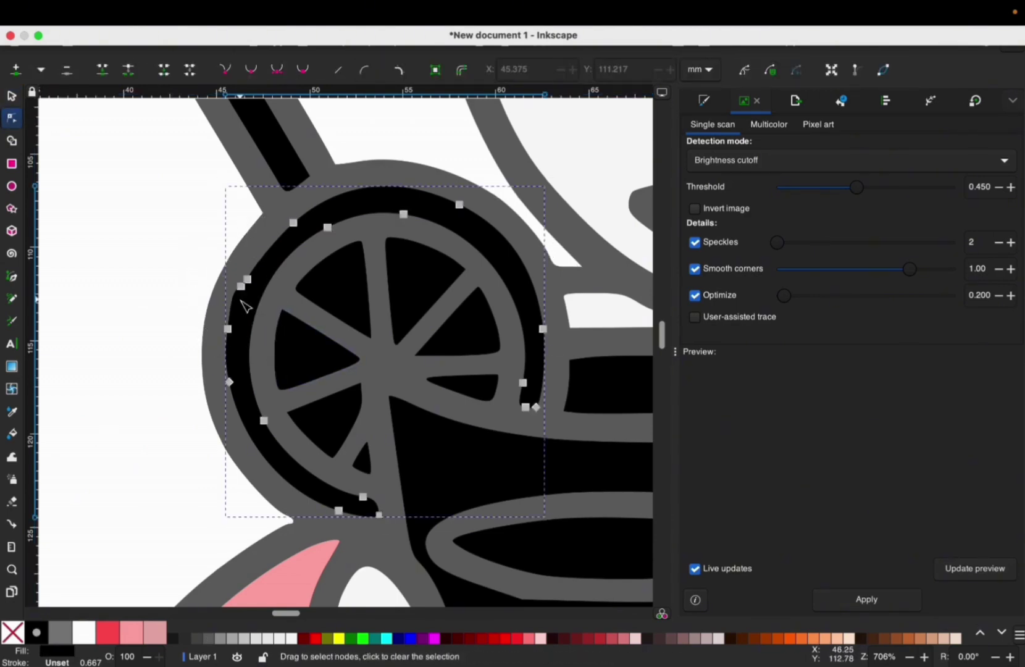
key(s)
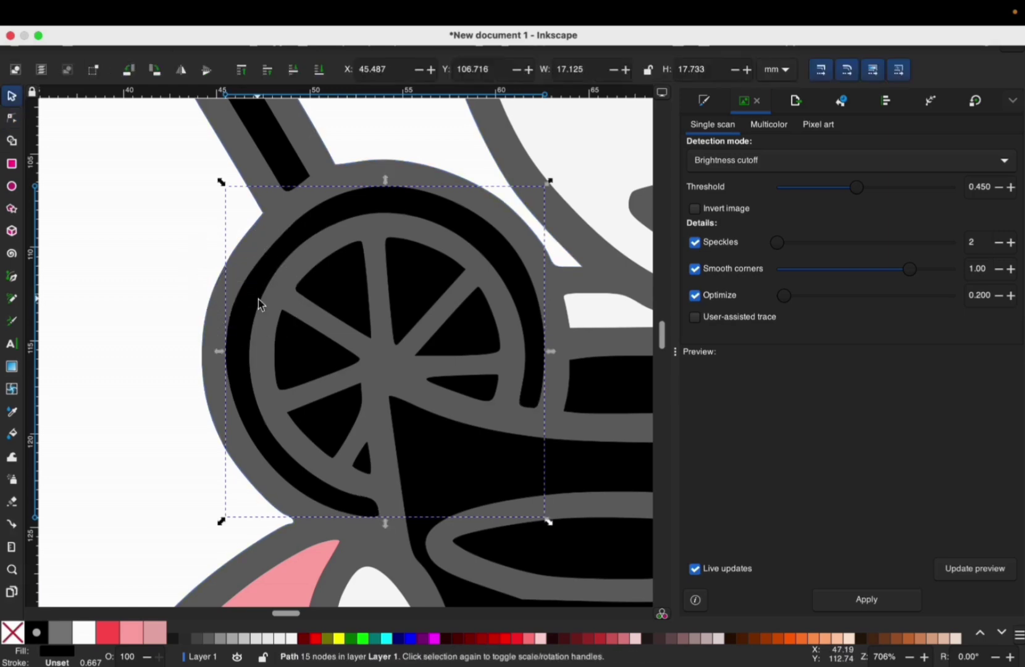
scroll(259, 299, down, 3)
scroll(258, 299, down, 1)
click(417, 333)
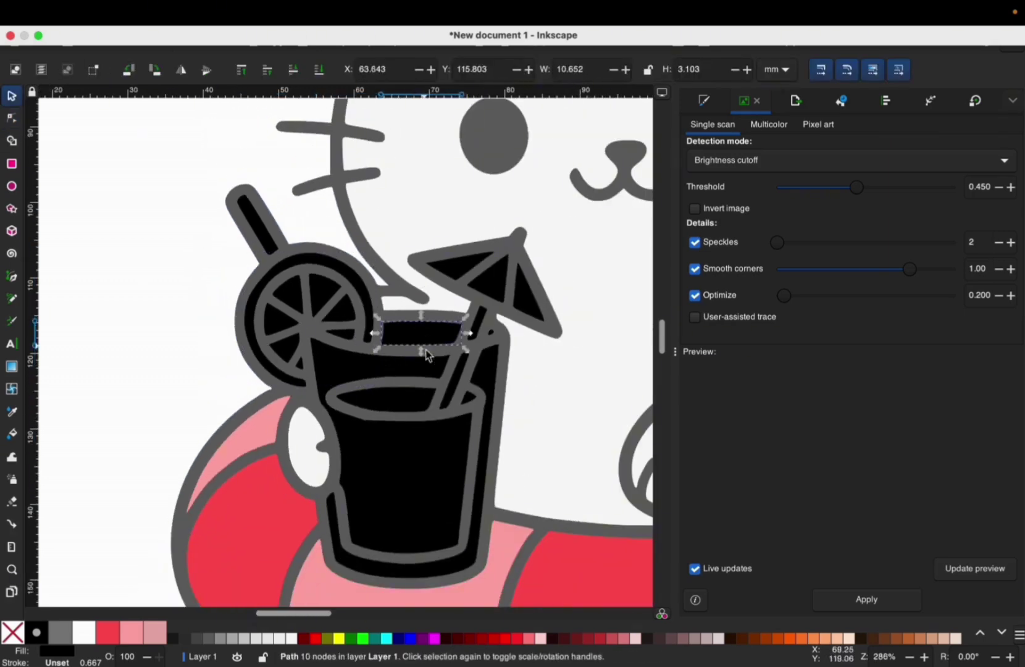
shift+click(367, 363)
shift+click(493, 370)
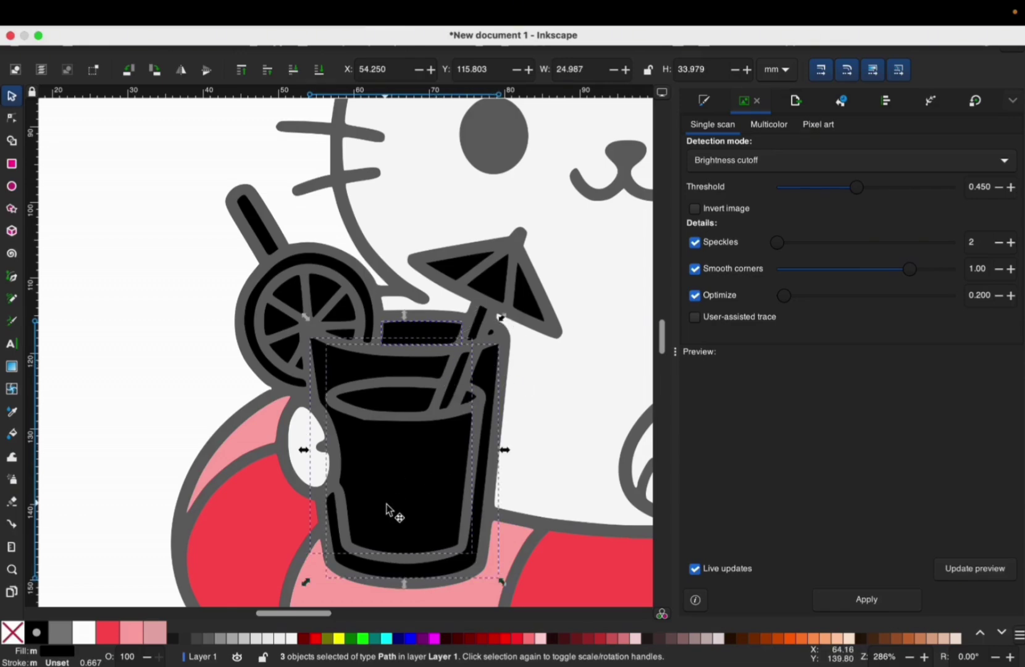
key(ctrl+k)
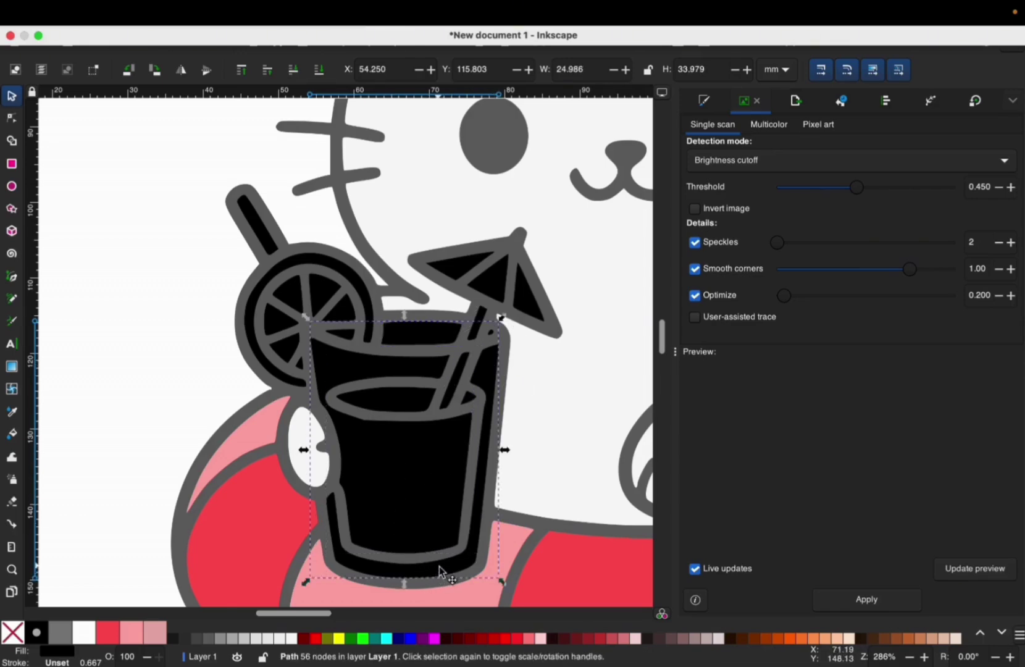
scroll(389, 644, down, 5)
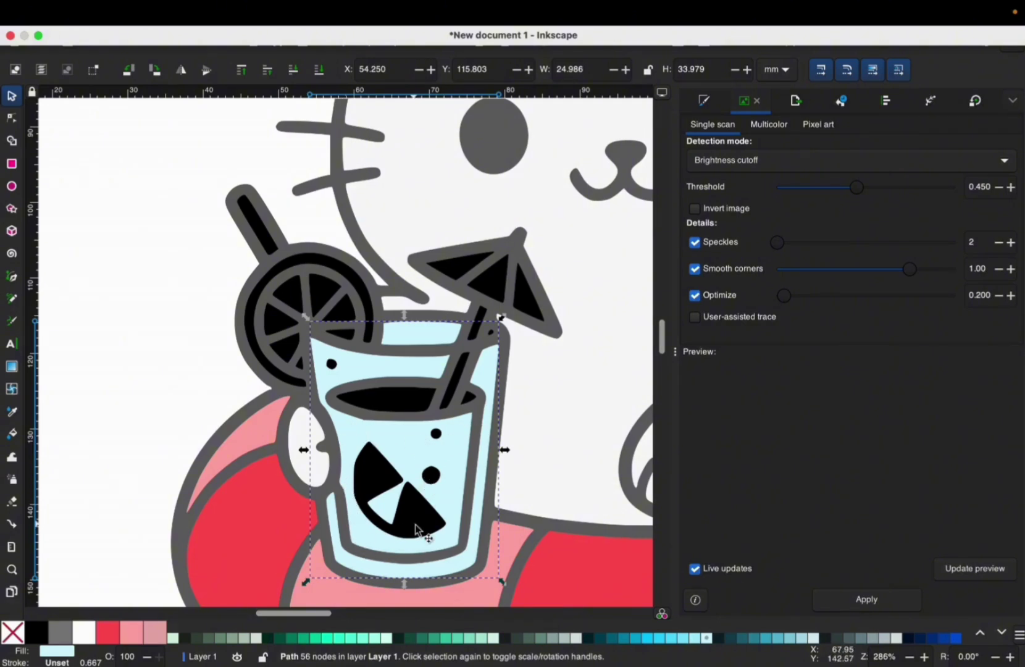
click(380, 420)
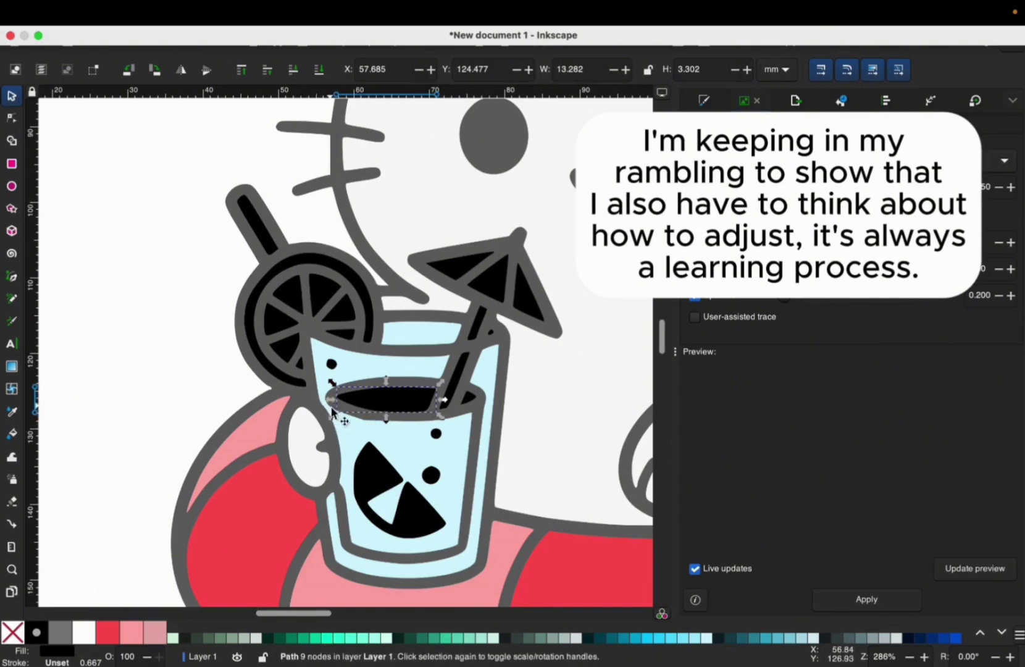
key(ctrl+z)
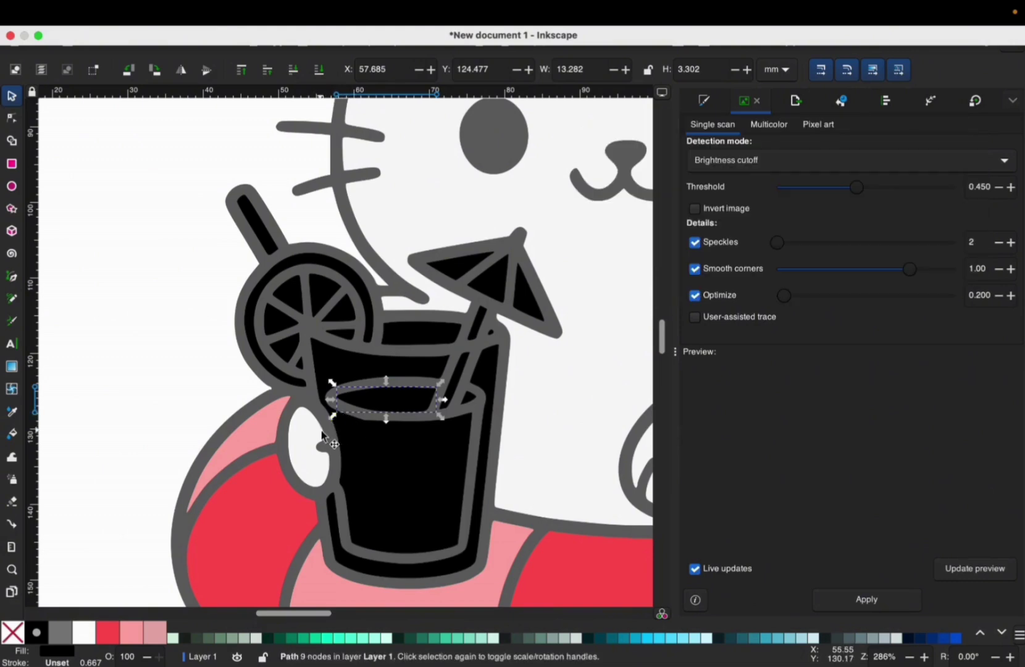
Try reshaping the black glass path at its narrow neck beside the paw by editing the nodes there
scroll(333, 420, down, 5)
scroll(333, 420, right, 5)
scroll(223, 357, left, 5)
scroll(266, 278, up, 4)
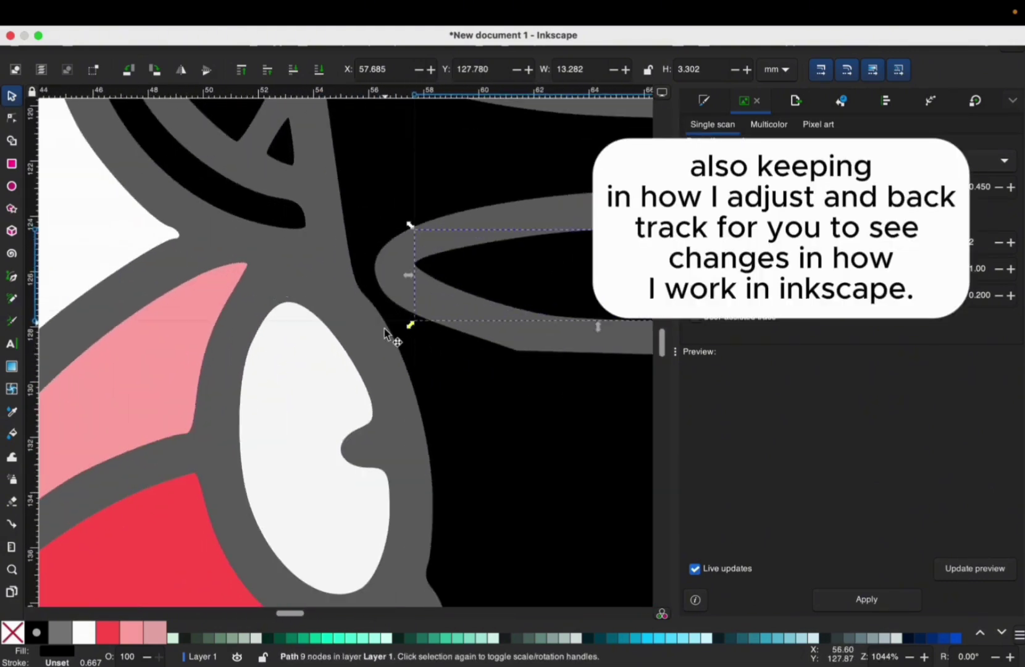
key(n)
click(396, 337)
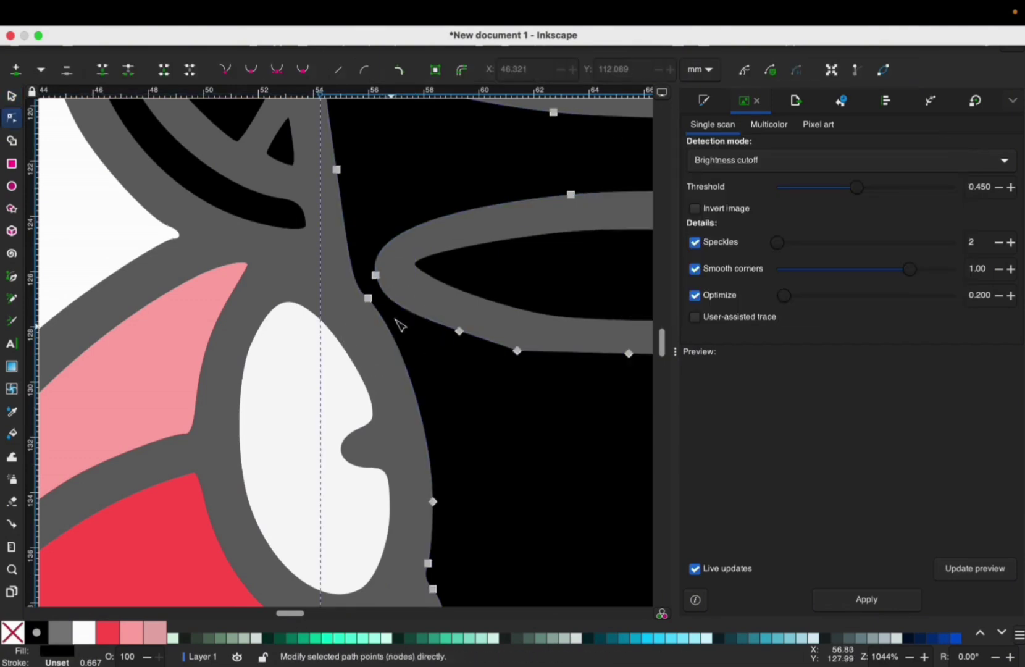
drag(401, 313, 362, 339)
key(shift+alt+d)
key(shift+alt+d)
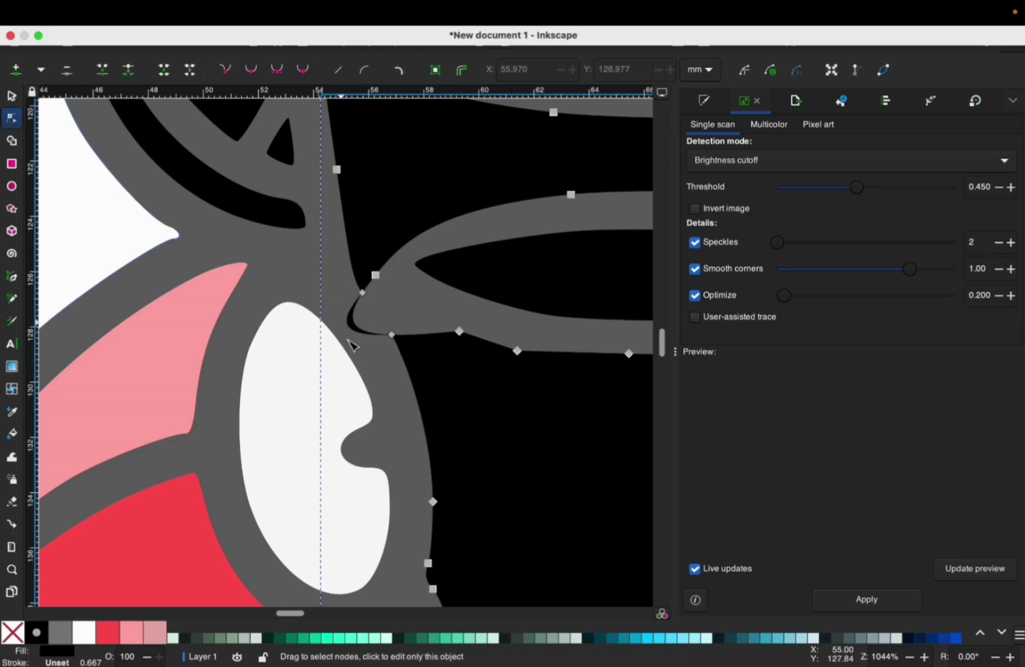
Try patching the glass's narrow neck beside the paw with a rectangle about 1.6 mm square united with the gray silhouette, and undo it
click(7, 164)
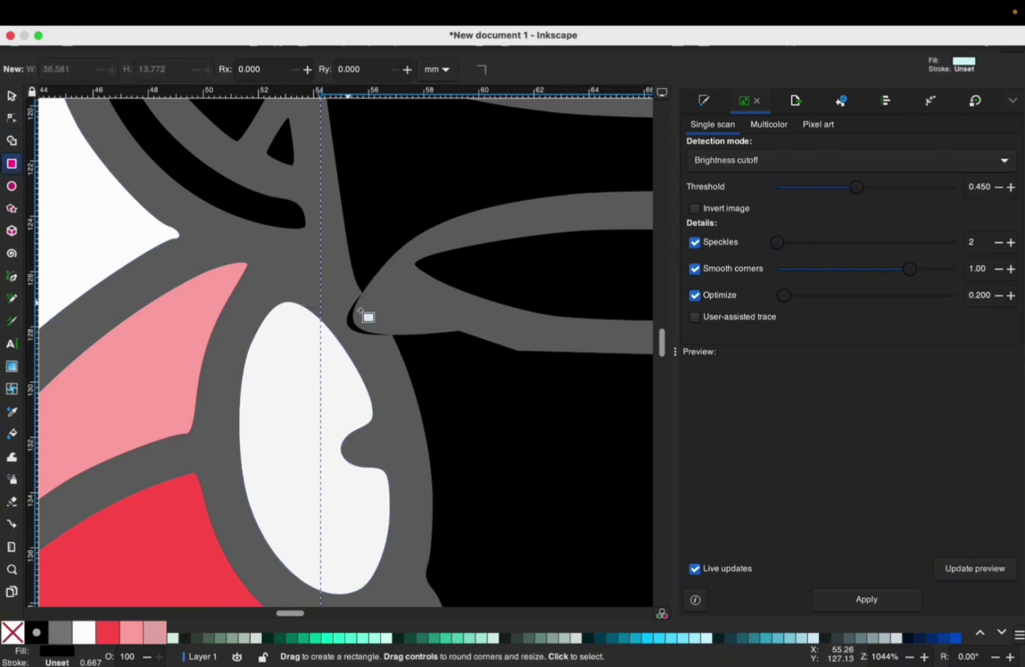
drag(344, 300, 384, 342)
key(s)
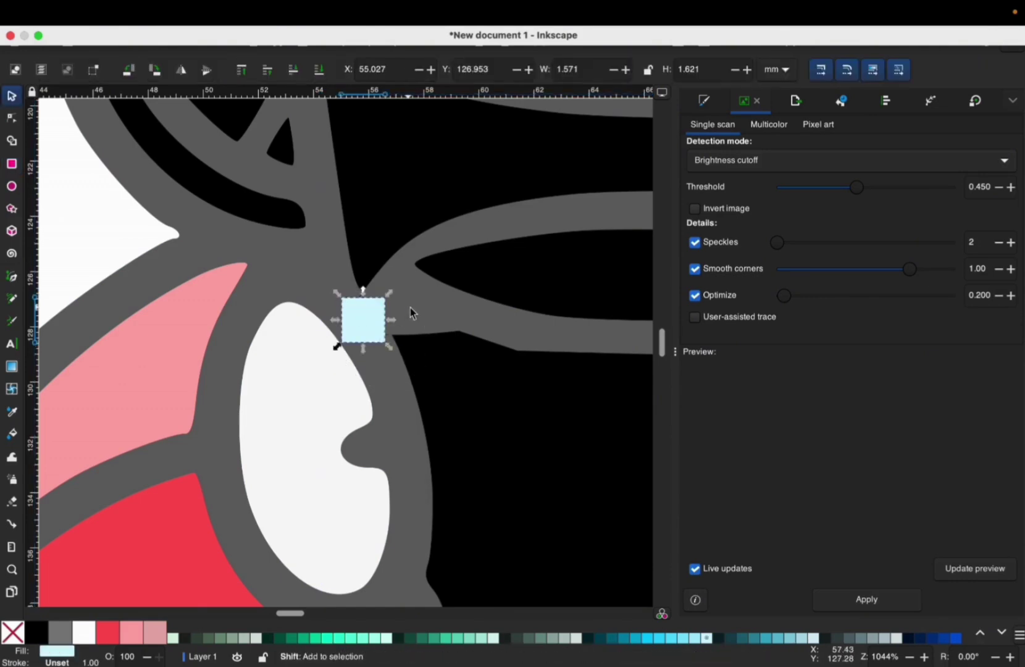
shift+click(425, 302)
key(ctrl+plus)
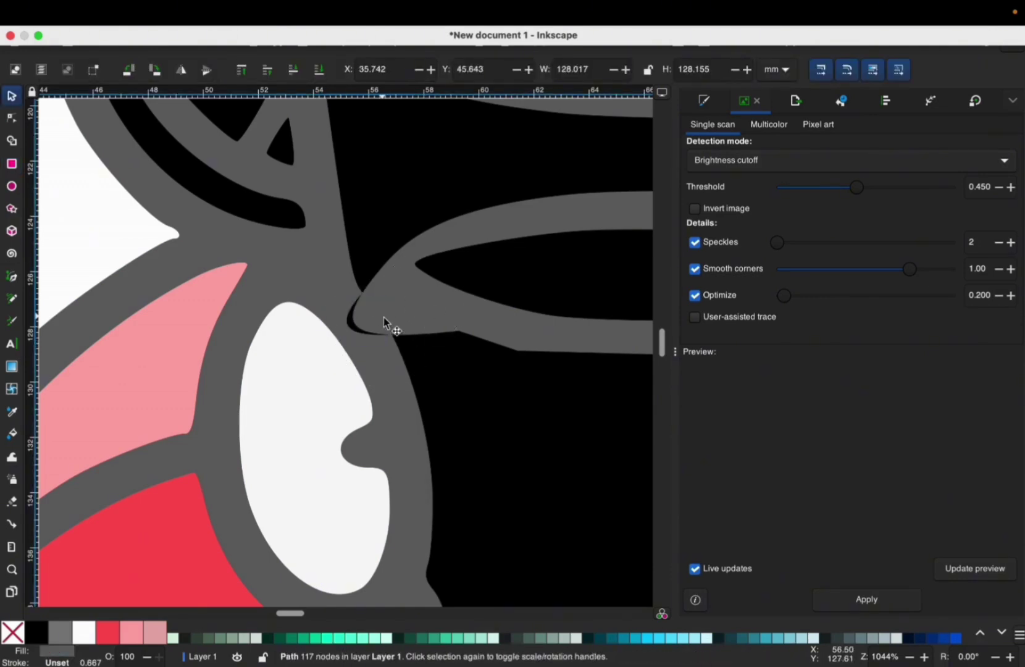
key(ctrl+z)
scroll(425, 347, down, 2)
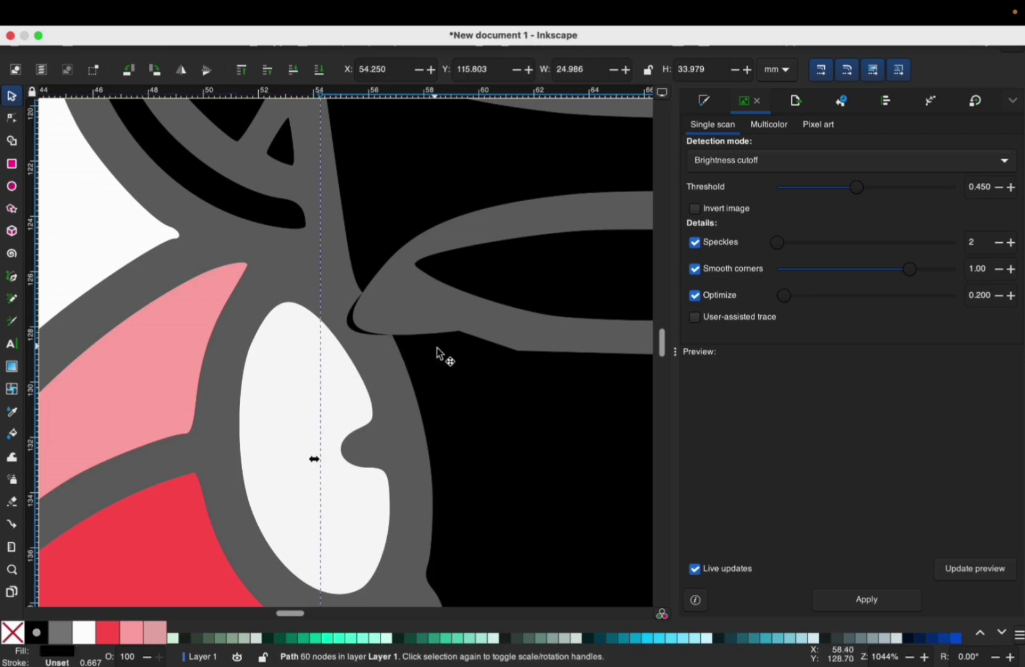
scroll(433, 346, down, 1)
click(380, 326)
key(Delete)
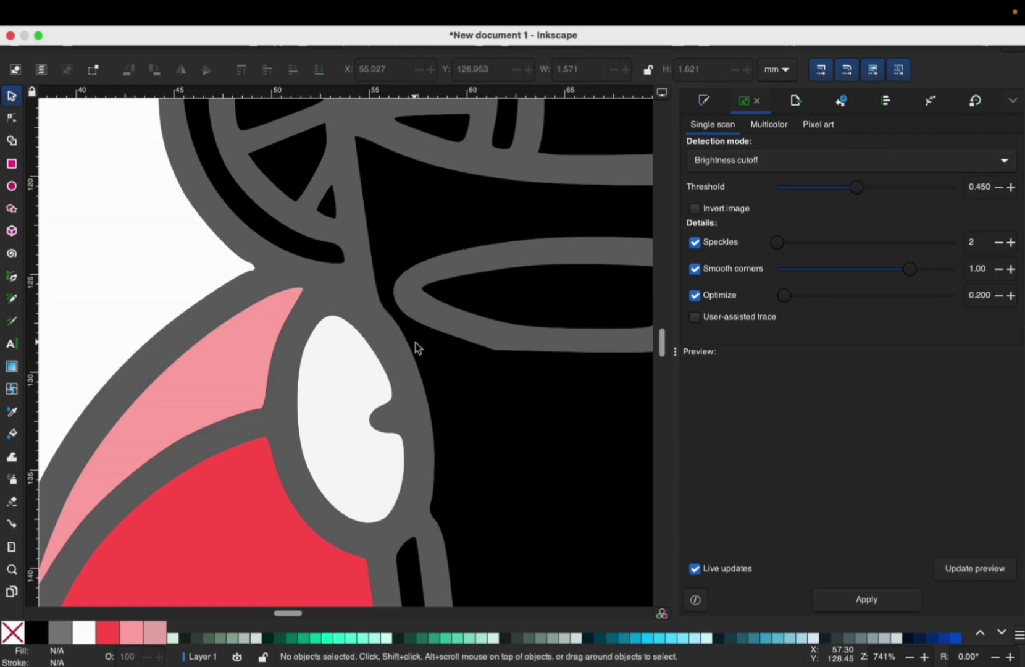
Separate the upper glass section from the drink by deleting the nodes of the narrow neck, and extend the section's lower corner down the glass wall
click(434, 356)
scroll(433, 356, right, 2)
key(n)
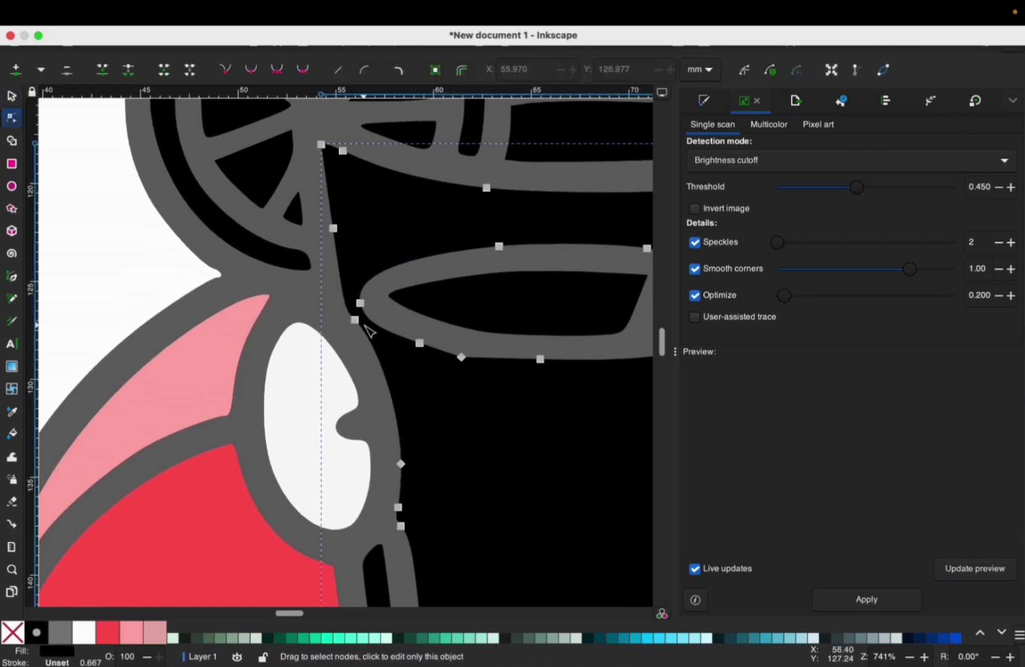
drag(360, 322, 385, 315)
click(374, 304)
drag(349, 299, 402, 348)
key(Delete)
drag(334, 229, 348, 282)
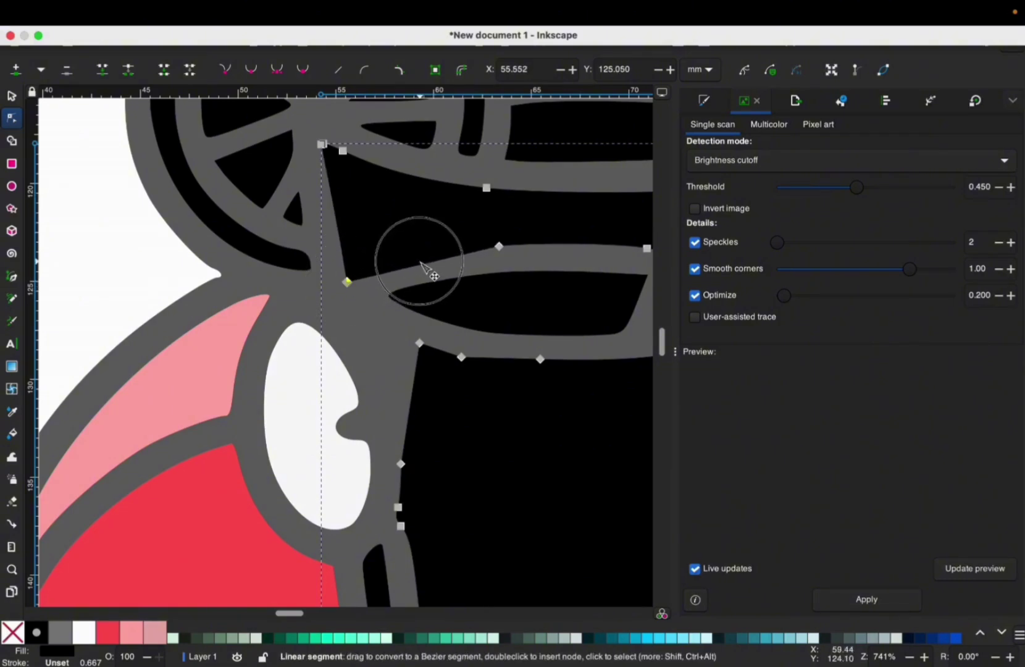
Move the drink's upper corner node out toward the paw and delete the extra nodes along that side to smooth its edge
scroll(428, 270, right, 5)
click(264, 292)
drag(284, 339, 227, 331)
click(276, 454)
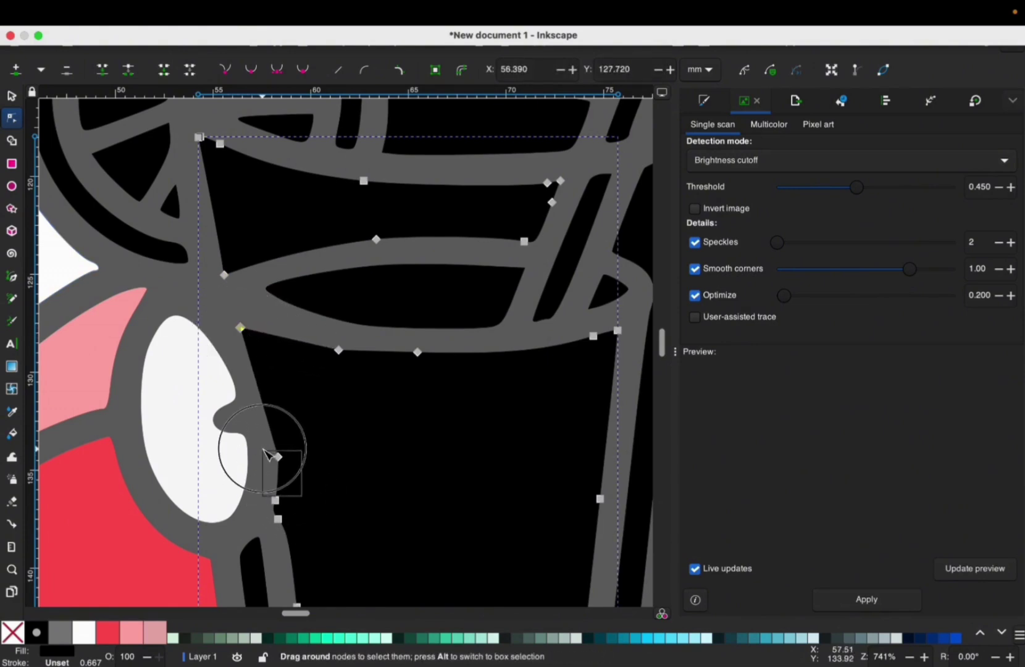
key(Delete)
drag(277, 443, 264, 442)
mouse_move(290, 531)
mouse_down()
mouse_move(254, 482)
mouse_move(291, 526)
mouse_up()
key(Delete)
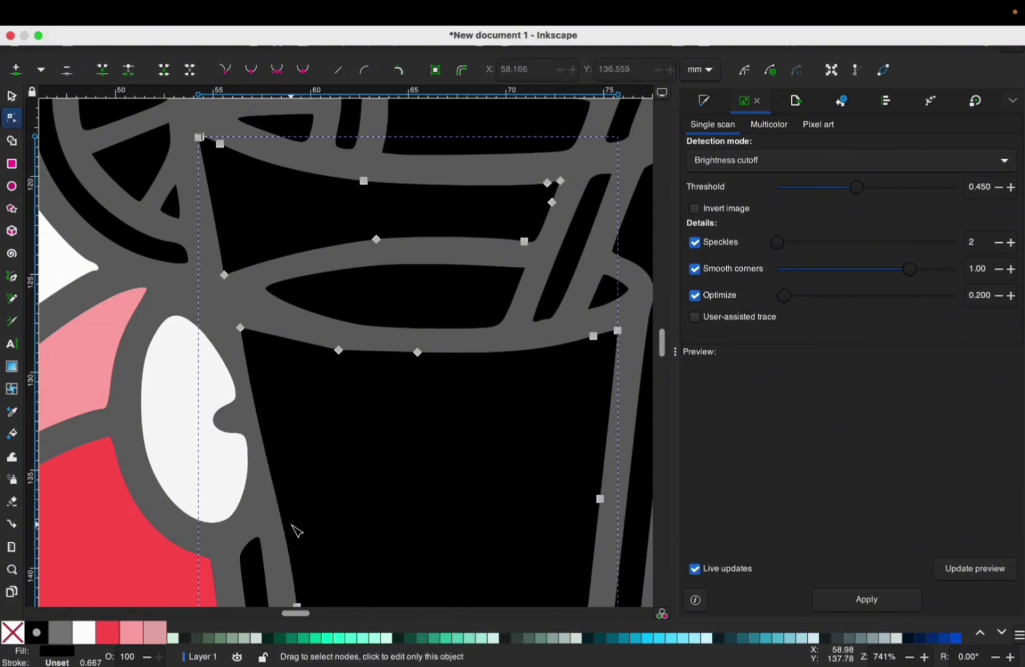
scroll(291, 526, down, 3)
scroll(296, 532, down, 2)
key(s)
scroll(309, 428, up, 3)
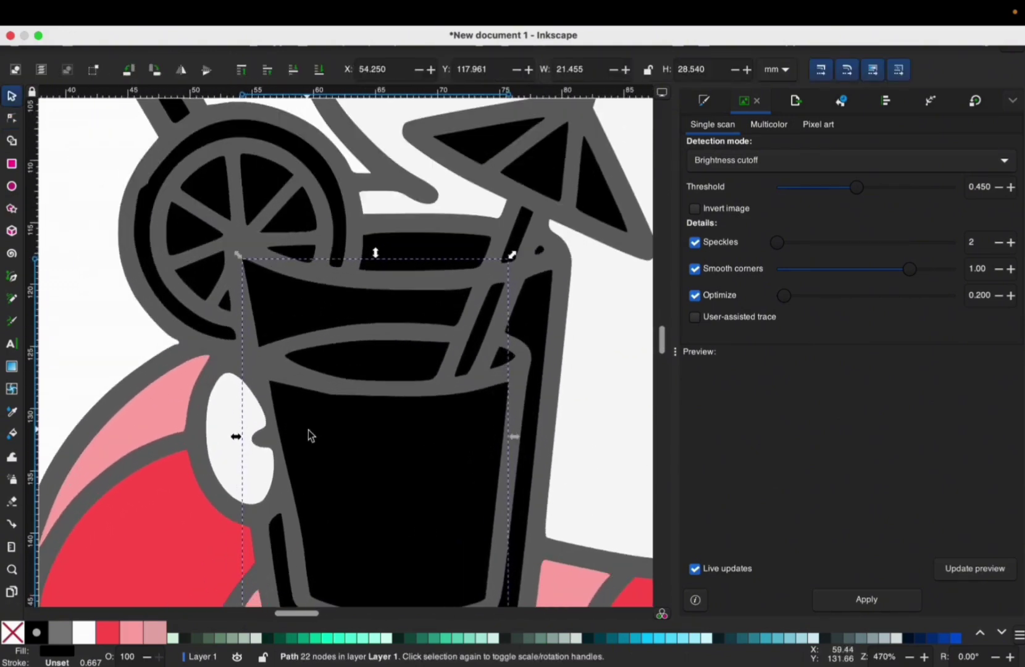
Extend the tip of the black drink-surface ellipse toward the glass wall beside the citrus slice
click(326, 369)
key(n)
mouse_move(285, 351)
mouse_down()
mouse_move(307, 375)
mouse_move(270, 358)
mouse_up()
key(s)
Combine the outer glass piece with the inner glass and drink path, and fill the result with pale mint #D7F4EE
click(440, 484)
scroll(348, 408, down, 2)
scroll(348, 408, down, 1)
click(292, 456)
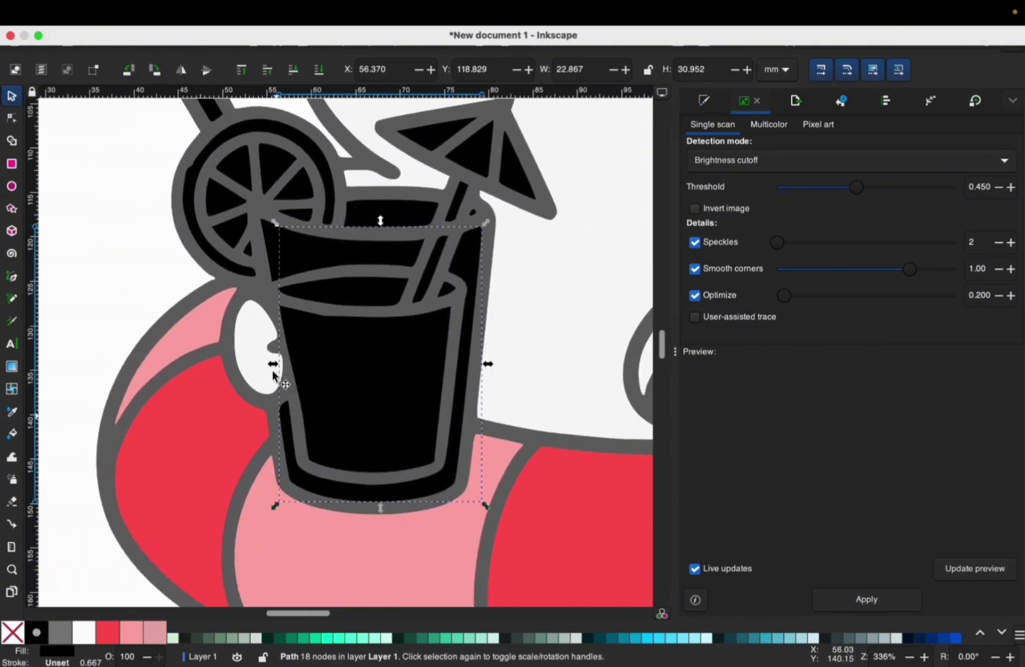
shift+click(334, 250)
key(ctrl+k)
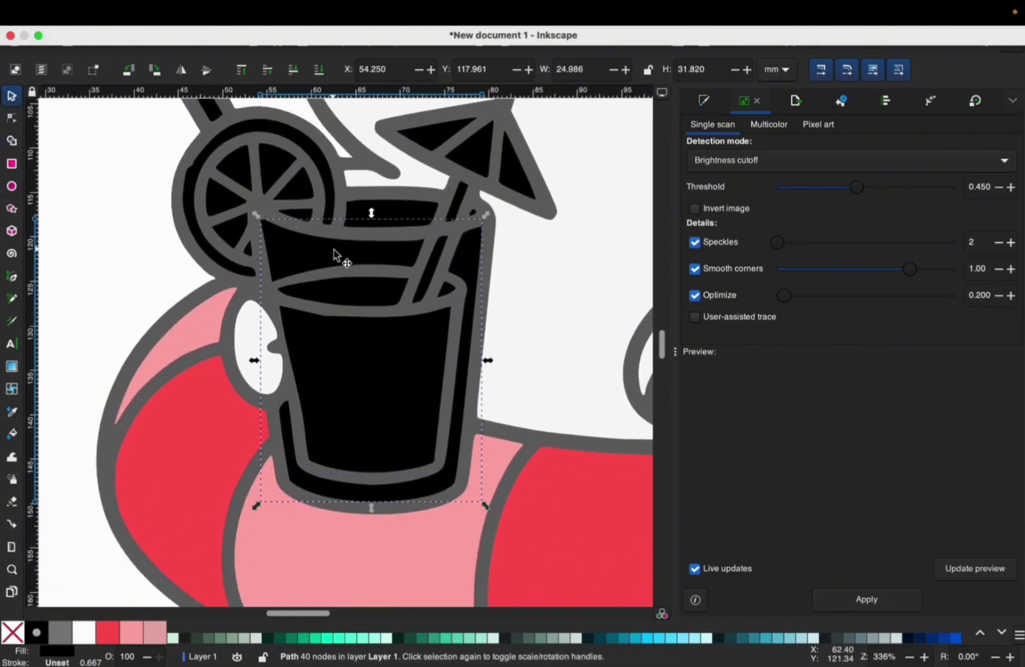
click(495, 639)
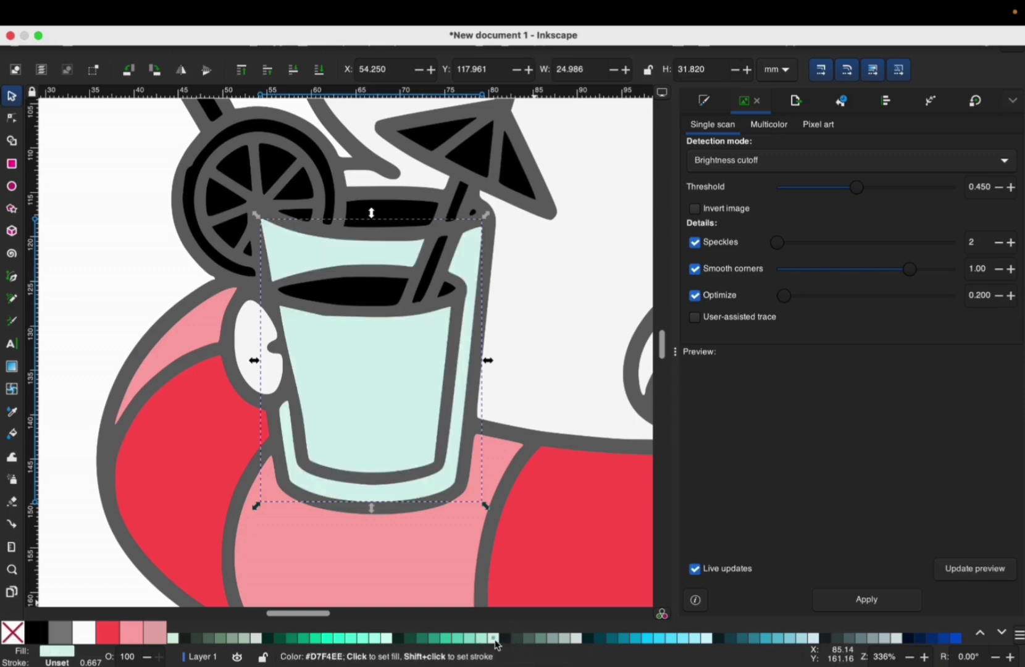
Break the mint glass path apart so the drink is a separate shape, undoing the test move of it
click(391, 427)
key(ctrl+shift+k)
click(223, 467)
click(344, 424)
drag(344, 424, 349, 436)
key(ctrl+z)
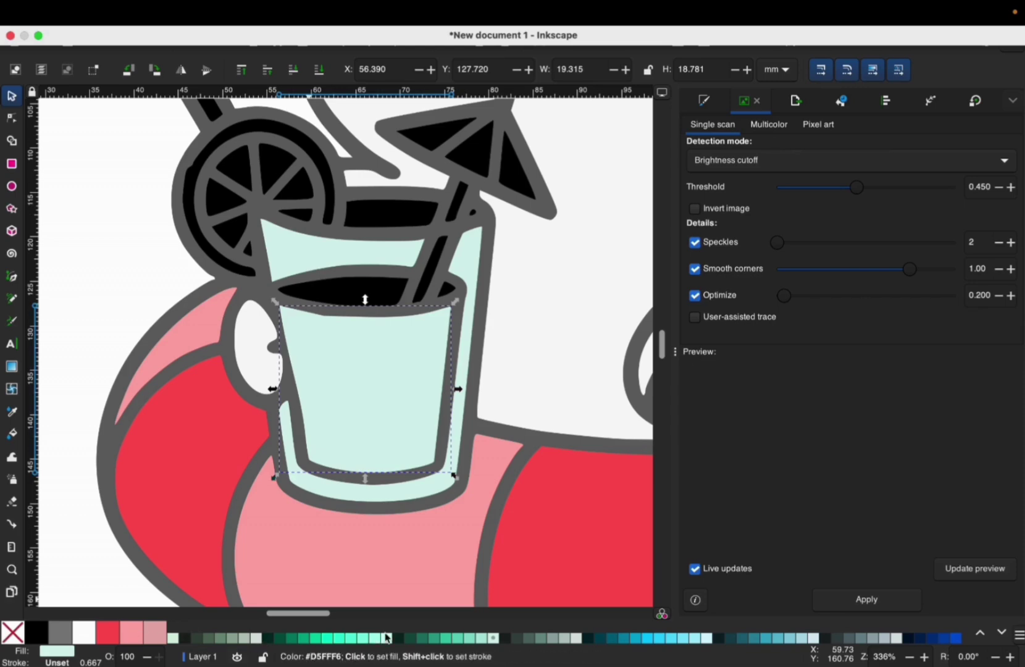
Fill the separated drink shape with light orange
scroll(387, 637, down, 1)
scroll(388, 637, down, 1)
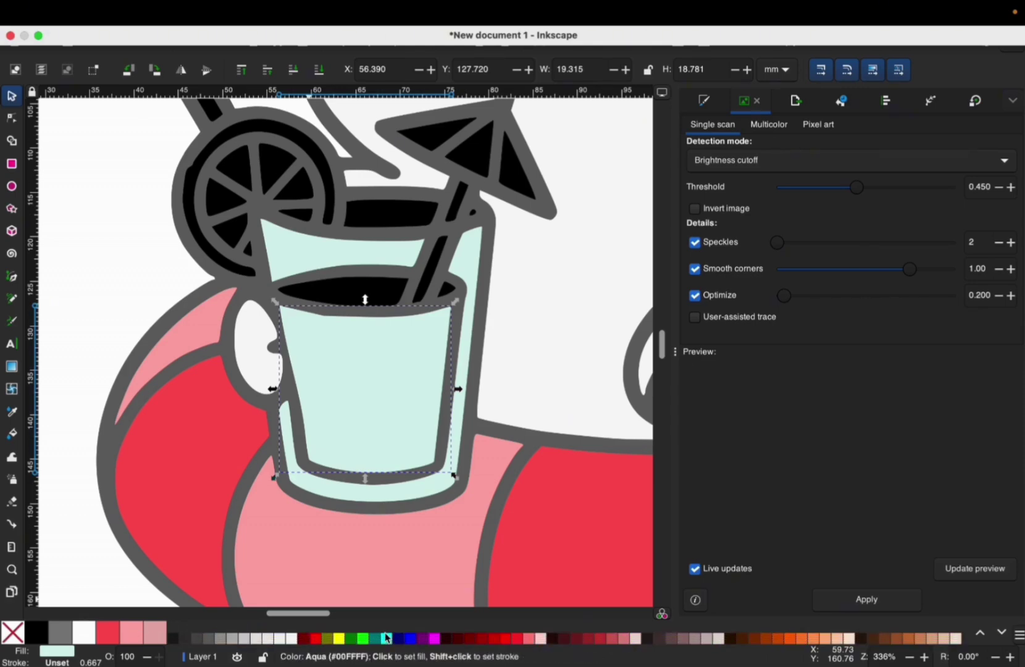
click(826, 636)
Lower the orange drink beneath the black citrus wedge and cut the wedge's outline out of the drink
click(296, 73)
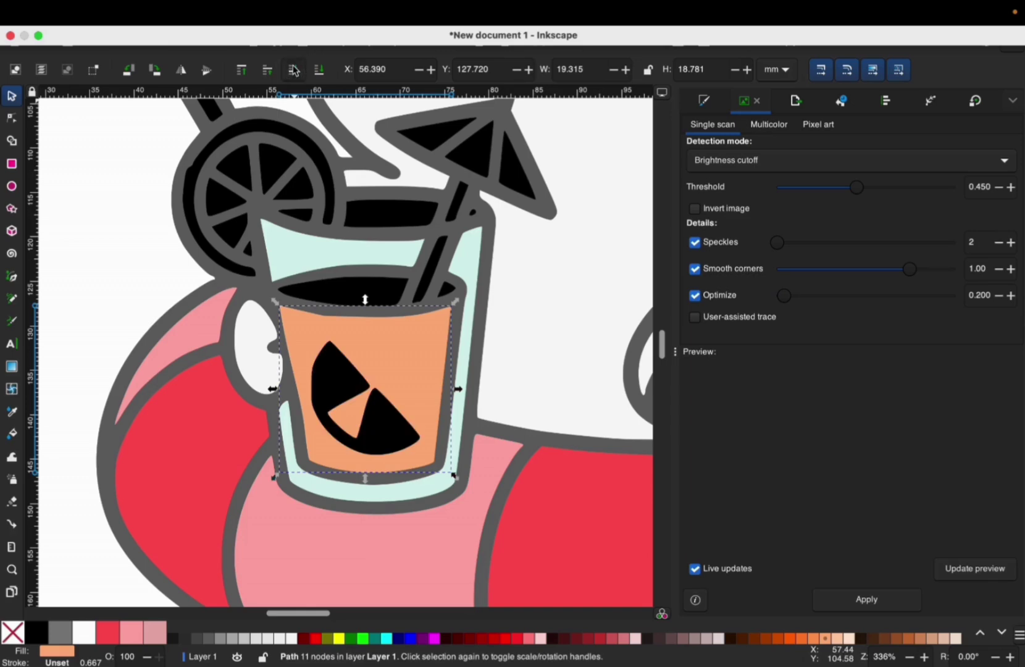
shift+click(348, 384)
shift+click(387, 426)
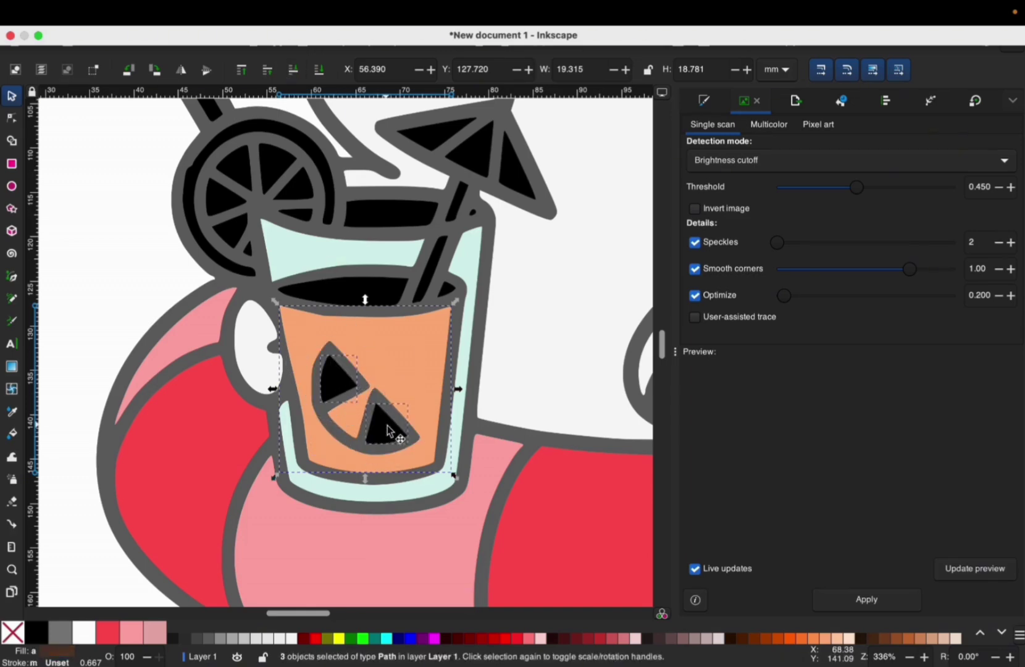
Straighten the citrus wedge's long cut edge by deleting the drink path's nodes around the notch between the two black segments
scroll(349, 389, up, 3)
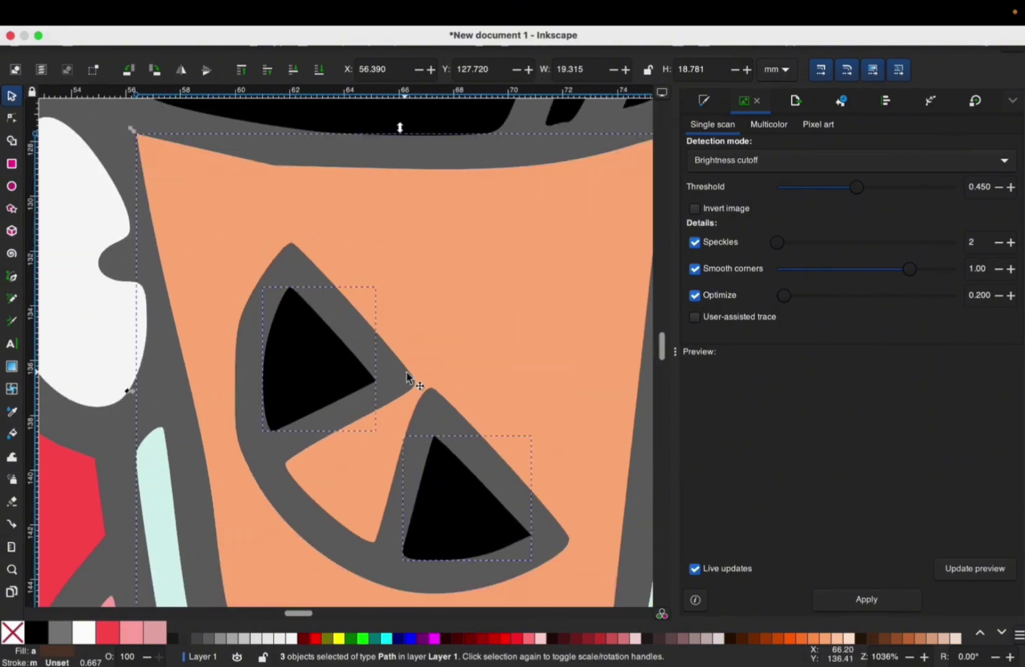
key(n)
mouse_move(428, 390)
mouse_down()
mouse_move(398, 374)
mouse_move(431, 389)
mouse_up()
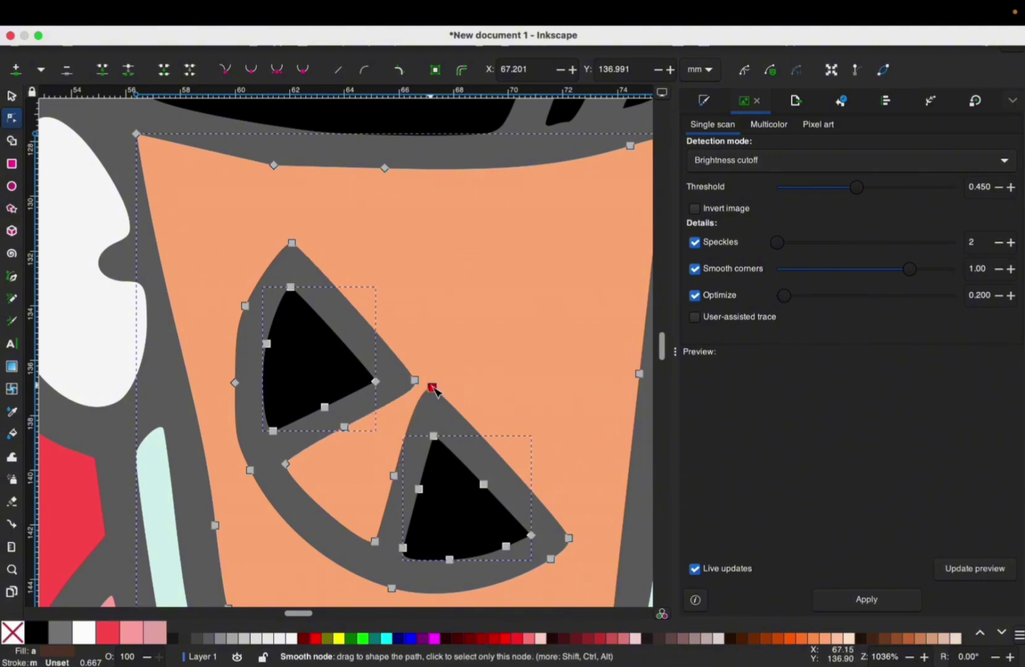
key(s)
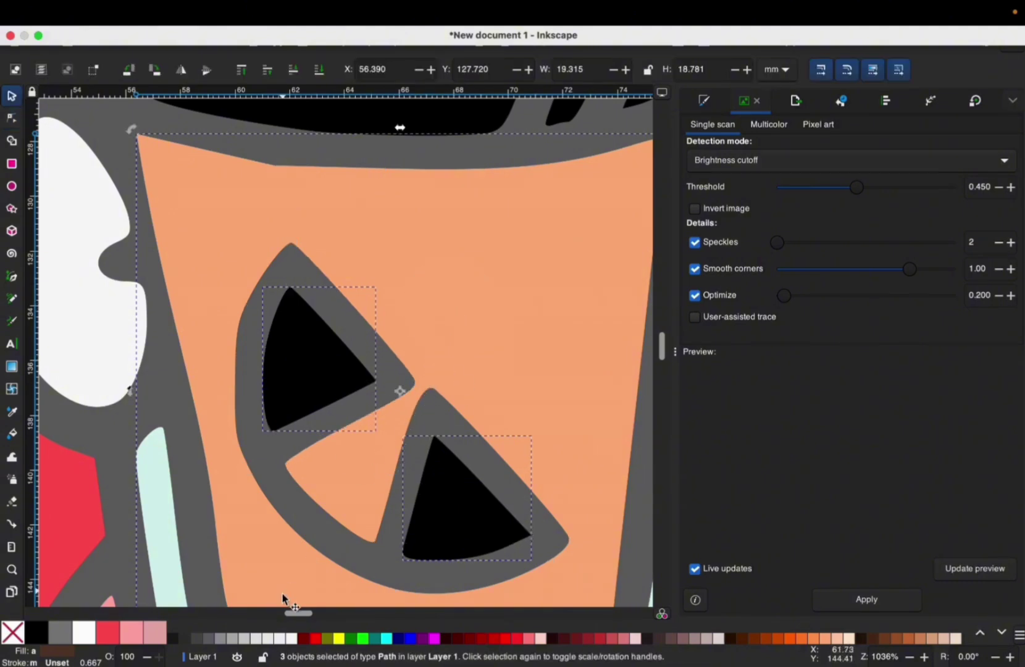
click(92, 334)
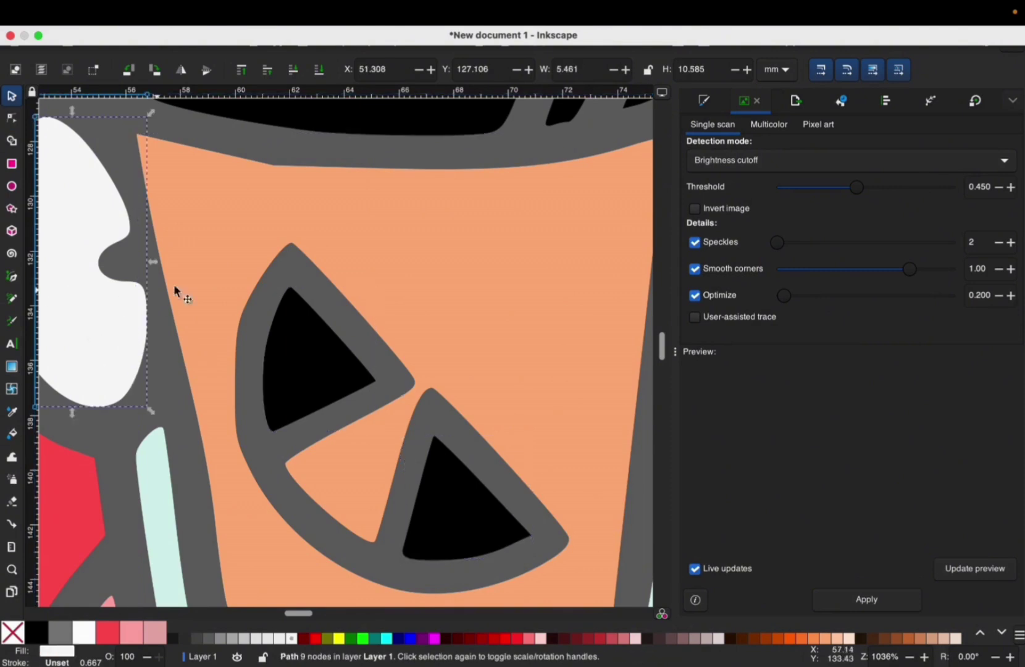
double_click(320, 214)
drag(420, 386, 443, 398)
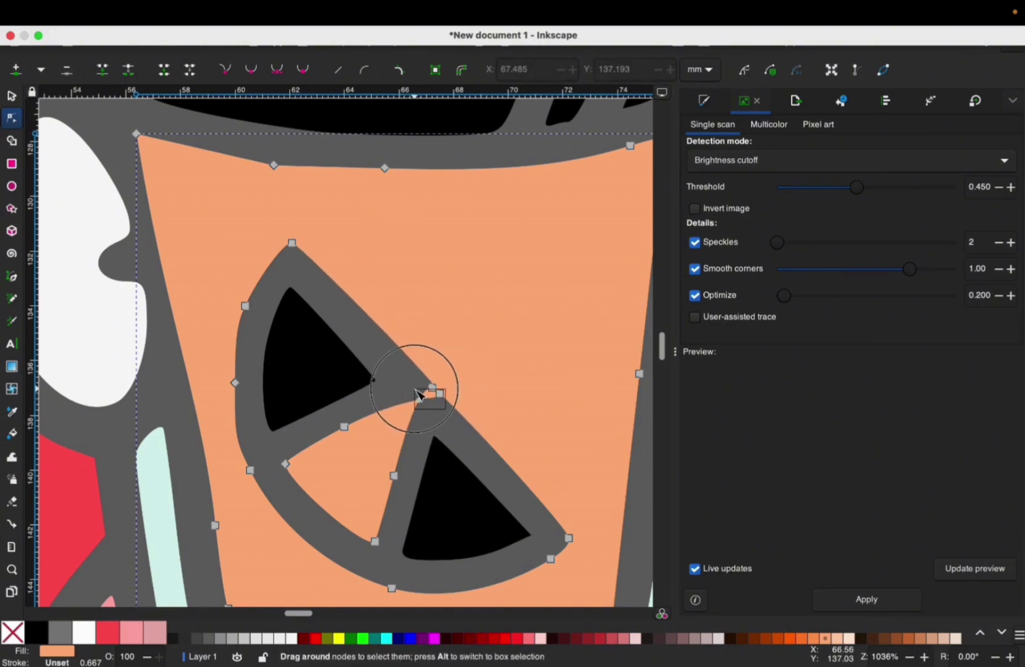
key(Delete)
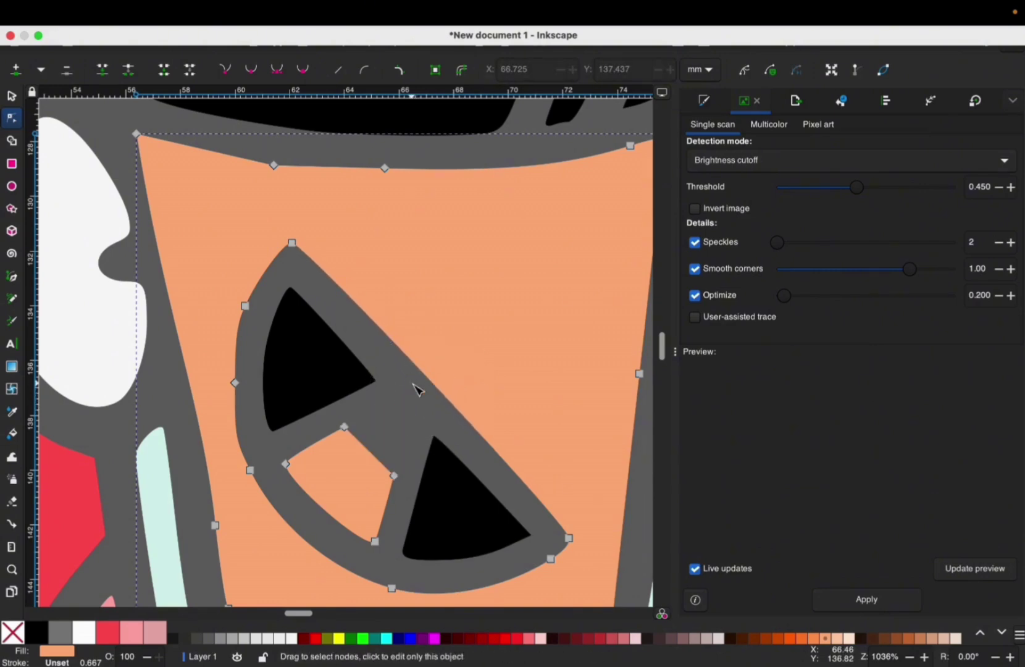
Reshape the wedge's orange middle segment into a point by adding a node near the cut edge and deleting the two flanking nodes
double_click(373, 450)
drag(373, 449, 411, 406)
drag(415, 492, 315, 403)
key(Escape)
drag(403, 483, 337, 423)
key(Delete)
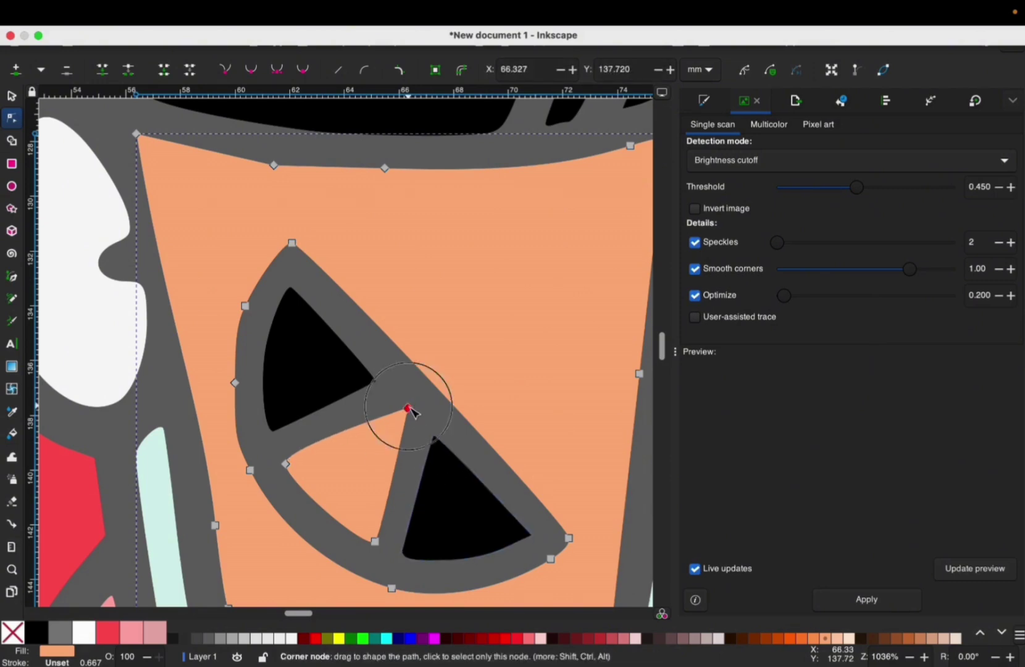
Break the orange drink path apart into its body, the citrus wedge silhouette and the wedge's middle segment
key(s)
ctrl+scroll(432, 382, down, 3)
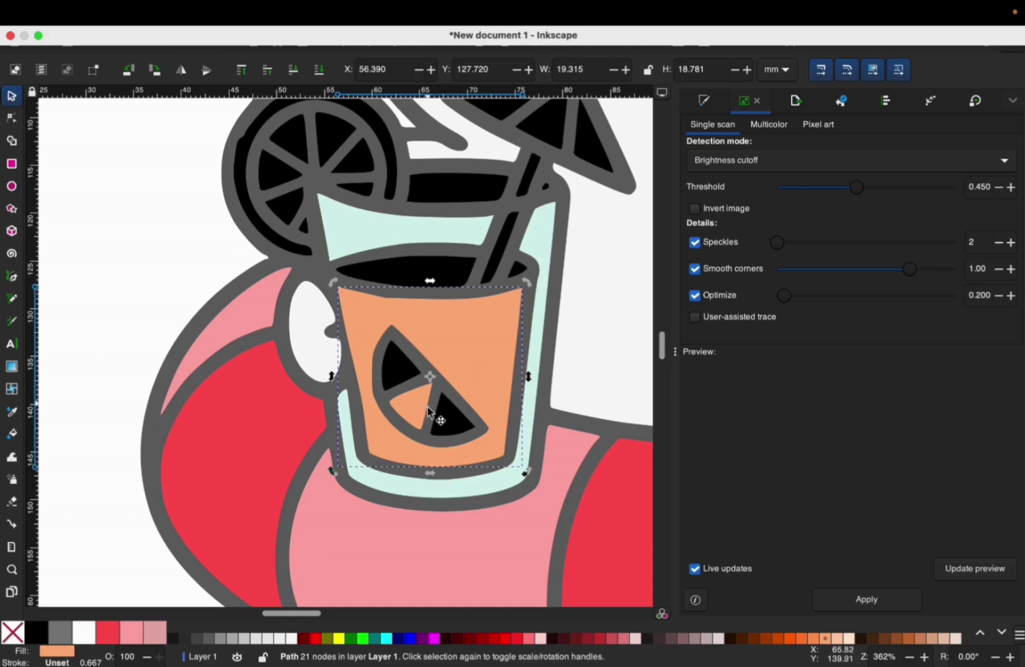
click(424, 408)
shift+click(419, 407)
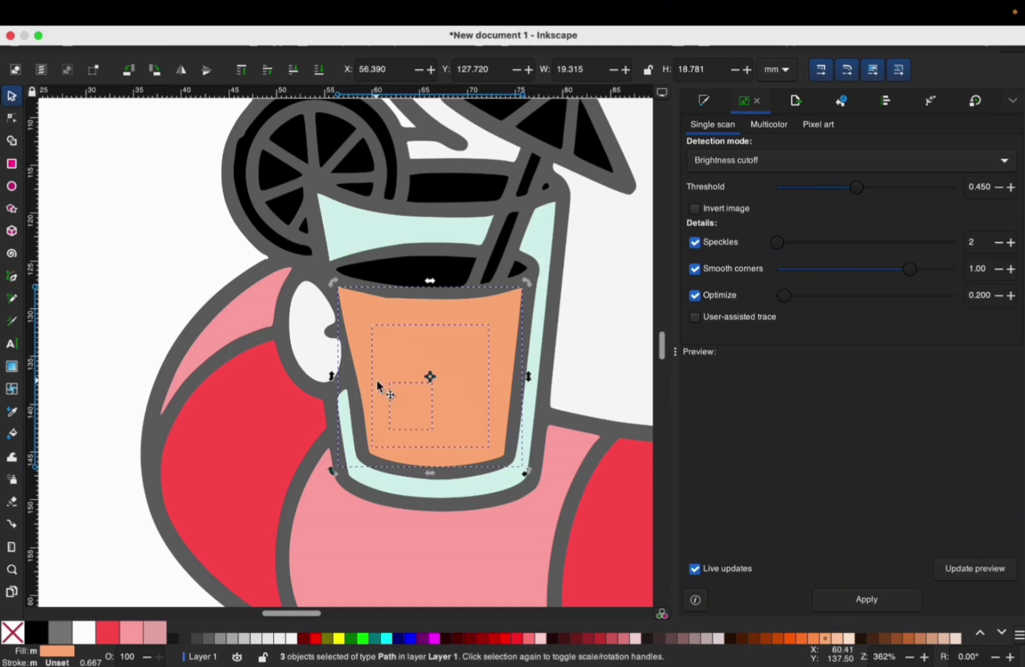
click(52, 359)
Fill the drink body with light peach #FFCCAA, lower it beneath the wedge silhouette and cut that silhouette out of it
click(467, 365)
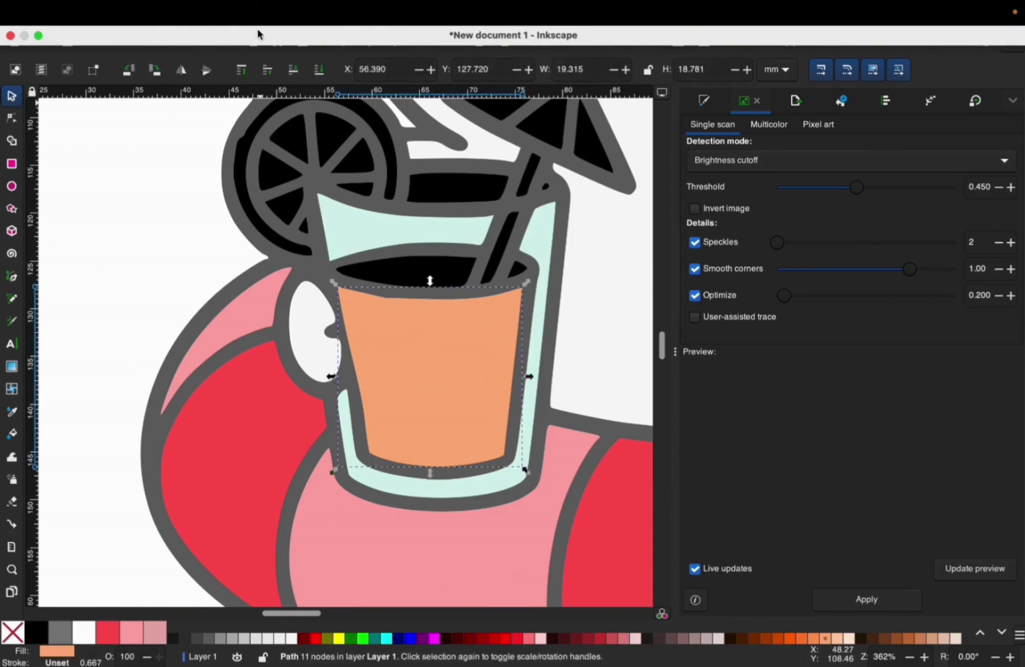
click(838, 638)
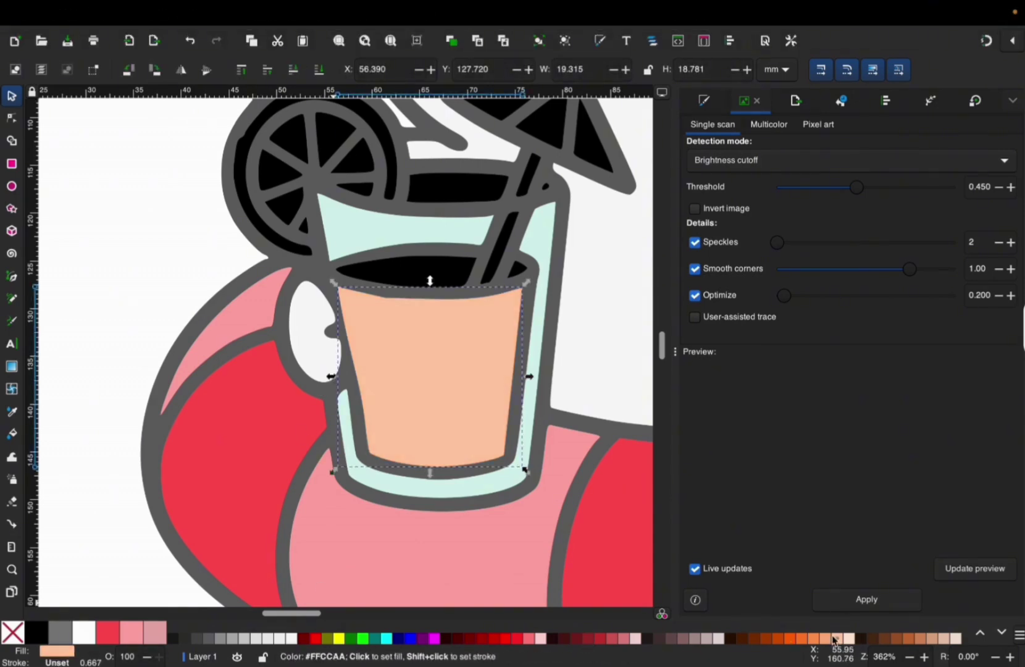
click(293, 72)
click(446, 393)
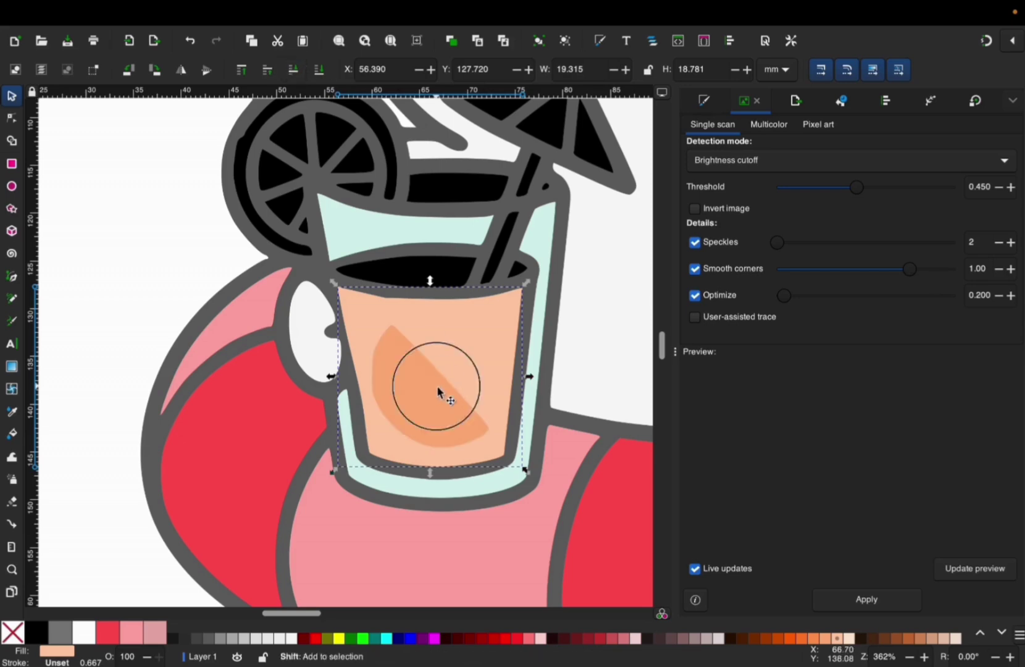
Combine the citrus wedge's three segments into one path and fill it with vivid orange
click(400, 362)
shift+click(460, 422)
key(ctrl+k)
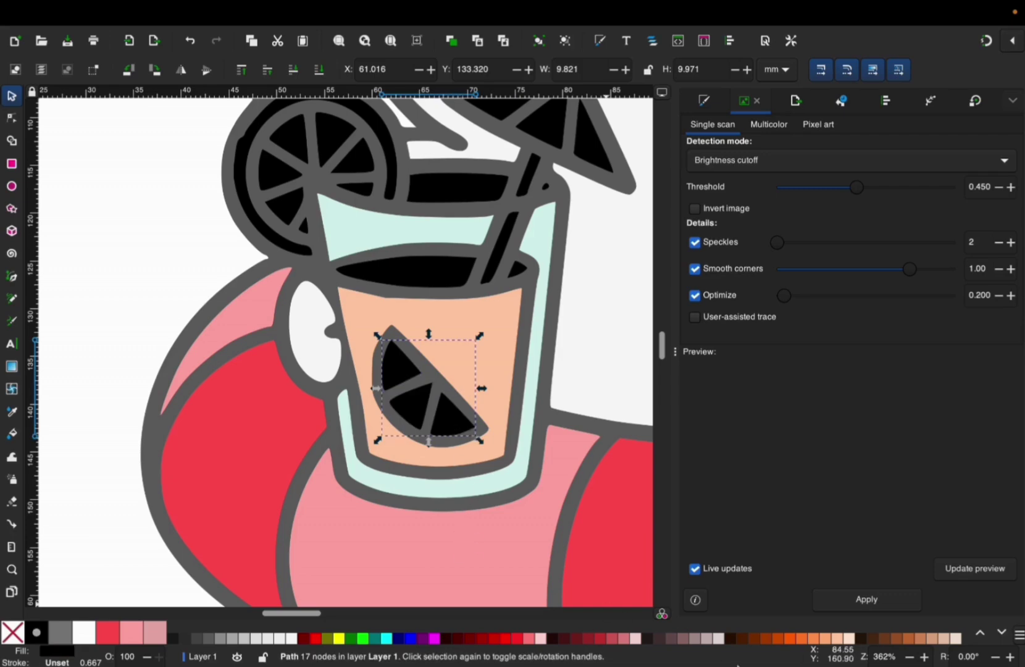
click(791, 639)
scroll(401, 362, down, 1)
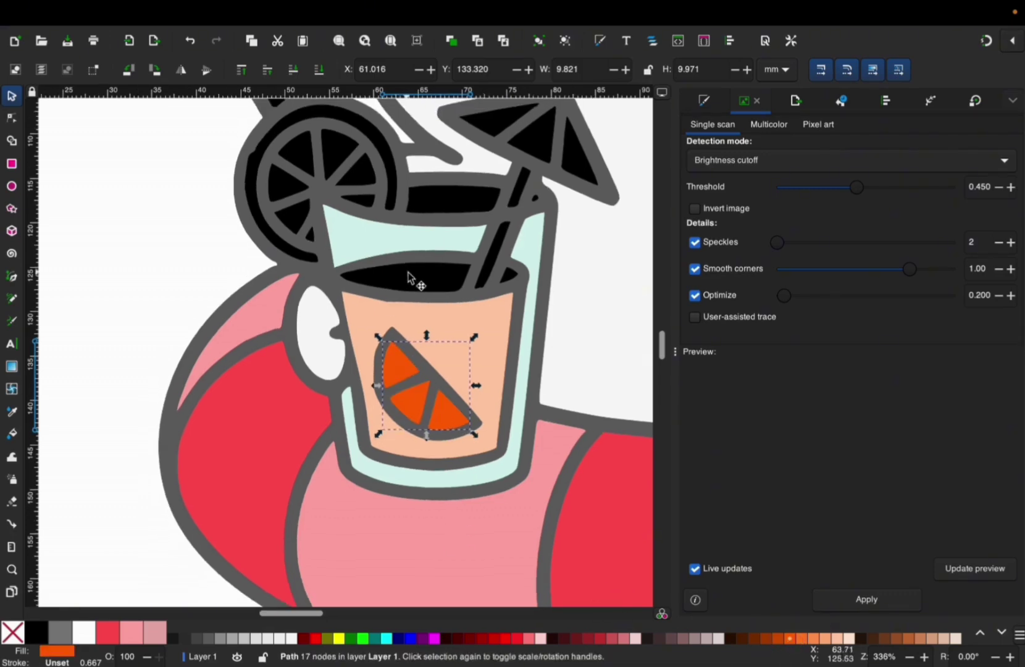
Color both parts of the drink's top surface, on either side of the umbrella stick, with the peach sampled from the drink body
click(408, 273)
key(d)
drag(453, 342, 454, 343)
key(s)
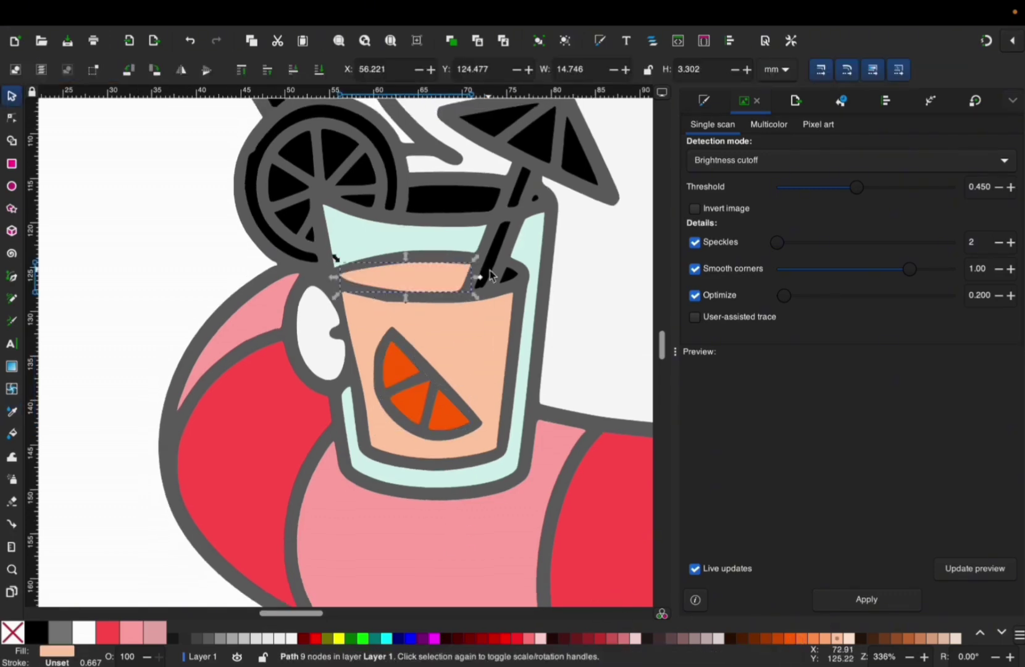
click(510, 274)
key(d)
click(490, 367)
key(s)
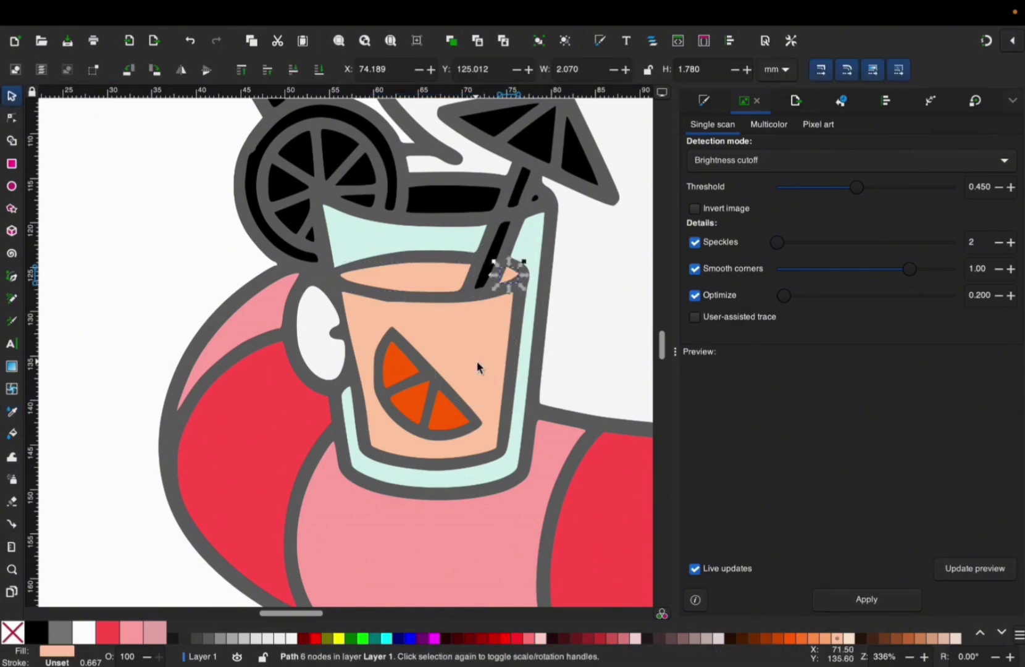
Combine the glass's rim, upper panel and side pieces, fill them pale blue, and delete the stray black dot on the upper panel
click(460, 189)
shift+click(538, 244)
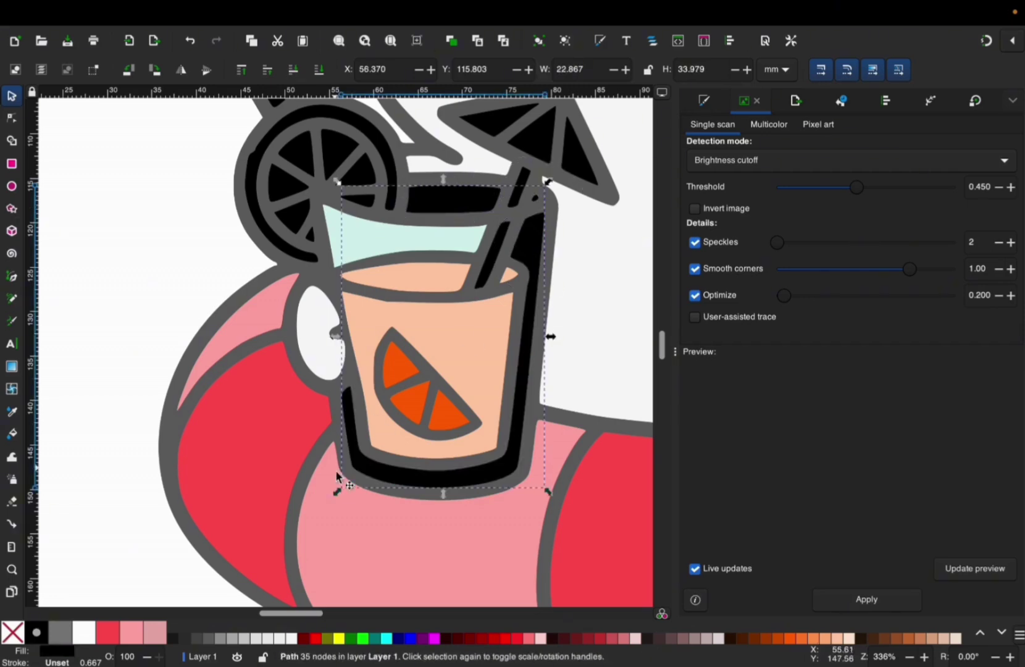
shift+click(355, 246)
key(ctrl+plus)
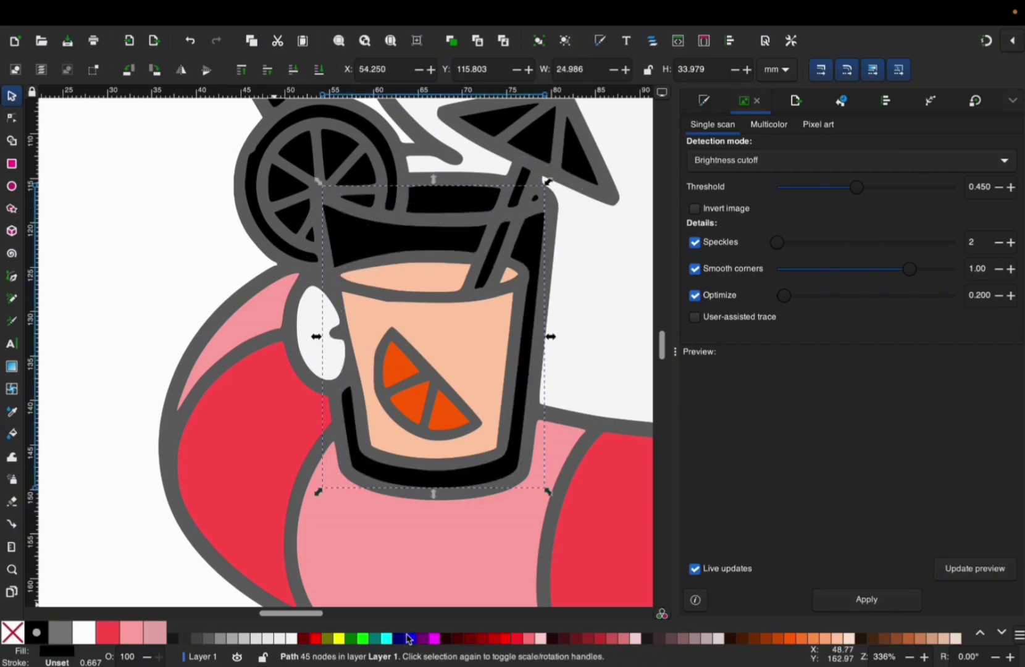
scroll(426, 637, down, 5)
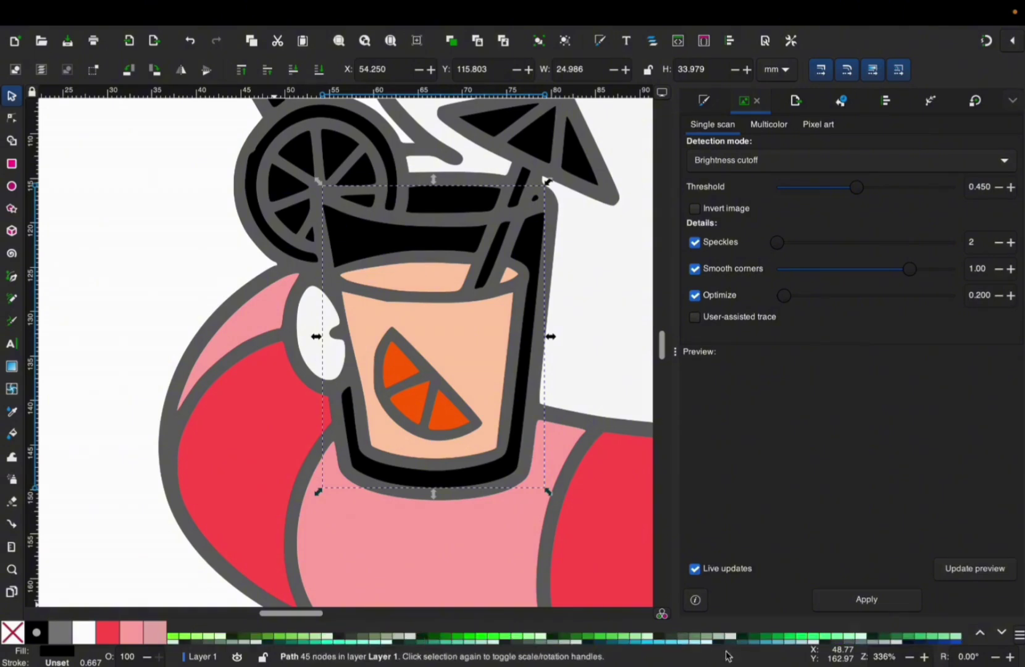
click(711, 640)
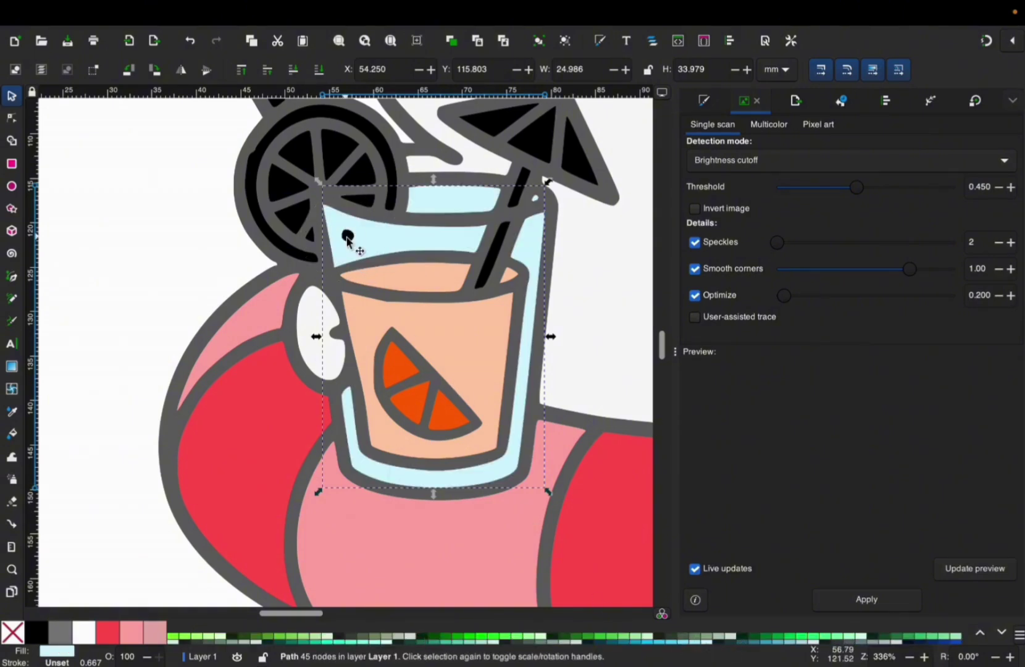
key(Escape)
scroll(344, 241, down, 3)
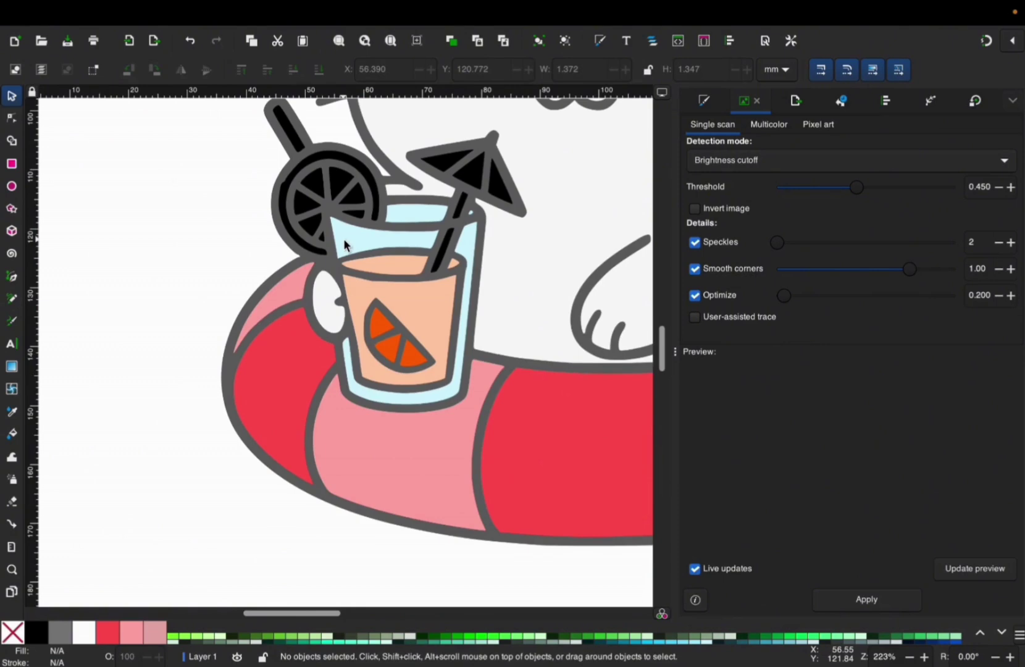
Combine the two segments of the cocktail umbrella's stick and fill them with light periwinkle blue
scroll(343, 239, down, 2)
scroll(356, 285, up, 3)
click(421, 306)
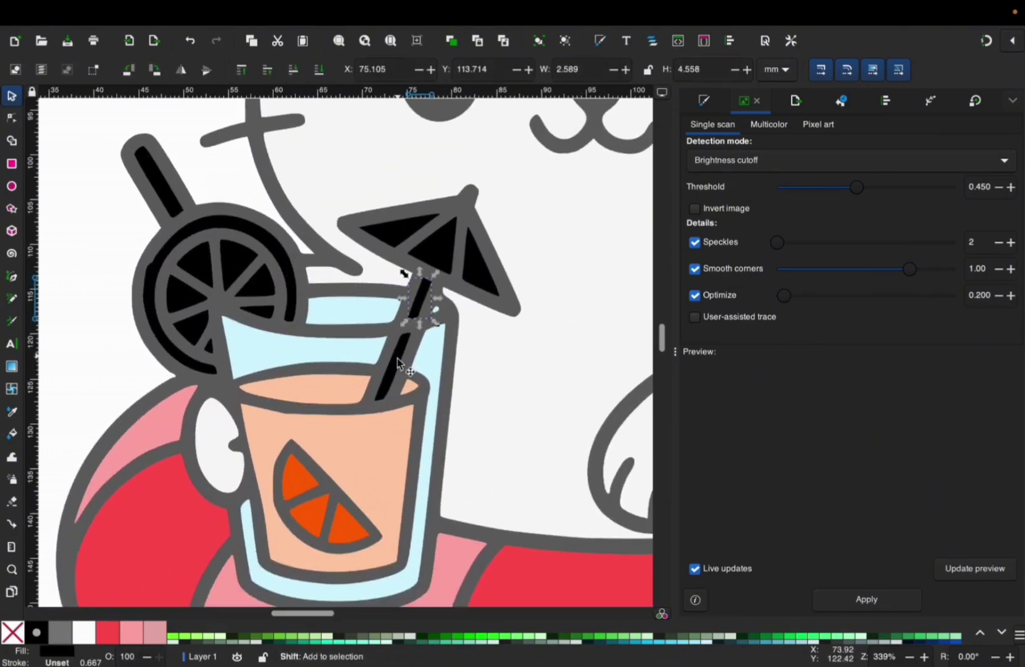
click(396, 358)
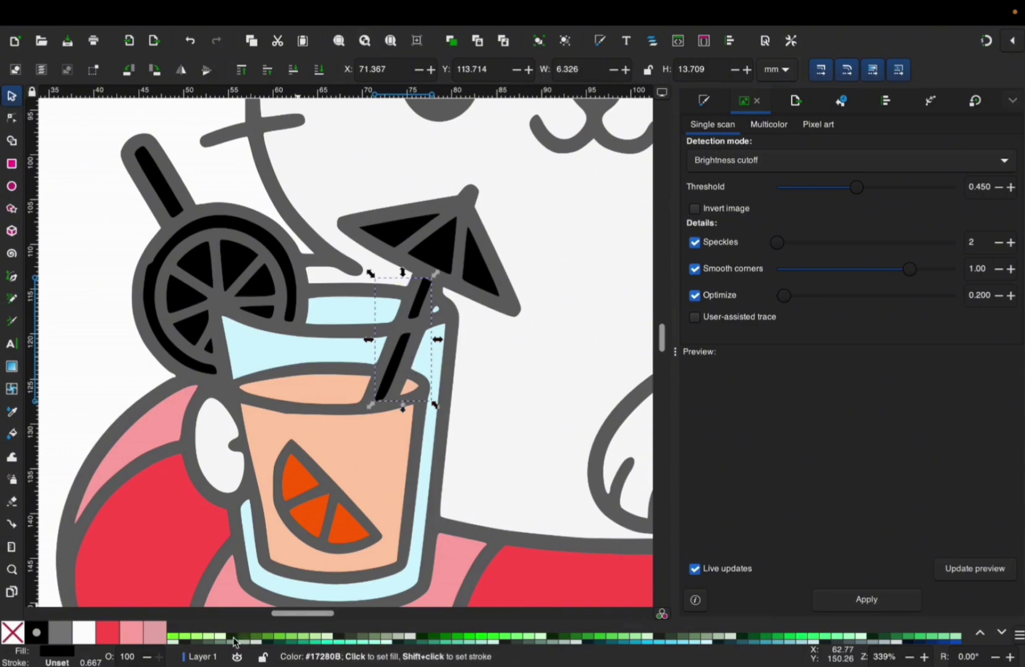
scroll(244, 639, down, 1)
click(328, 646)
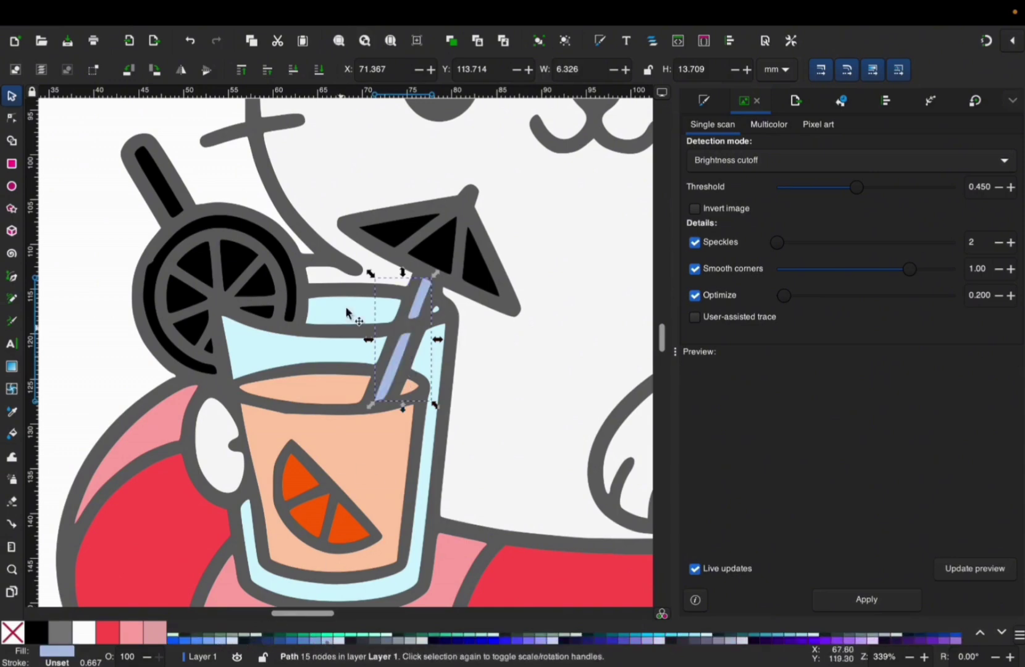
Combine the umbrella's two outer panels and fill them with purple #9955FF, and fill the middle panel with #6600FF
click(405, 243)
shift+click(482, 279)
key(ctrl+k)
click(841, 633)
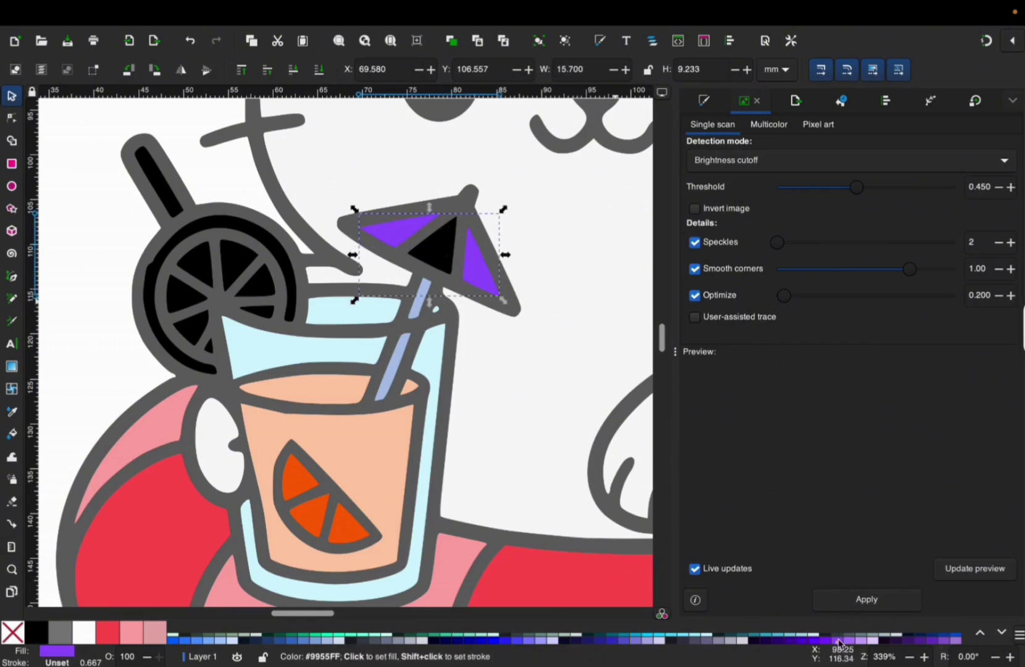
click(435, 260)
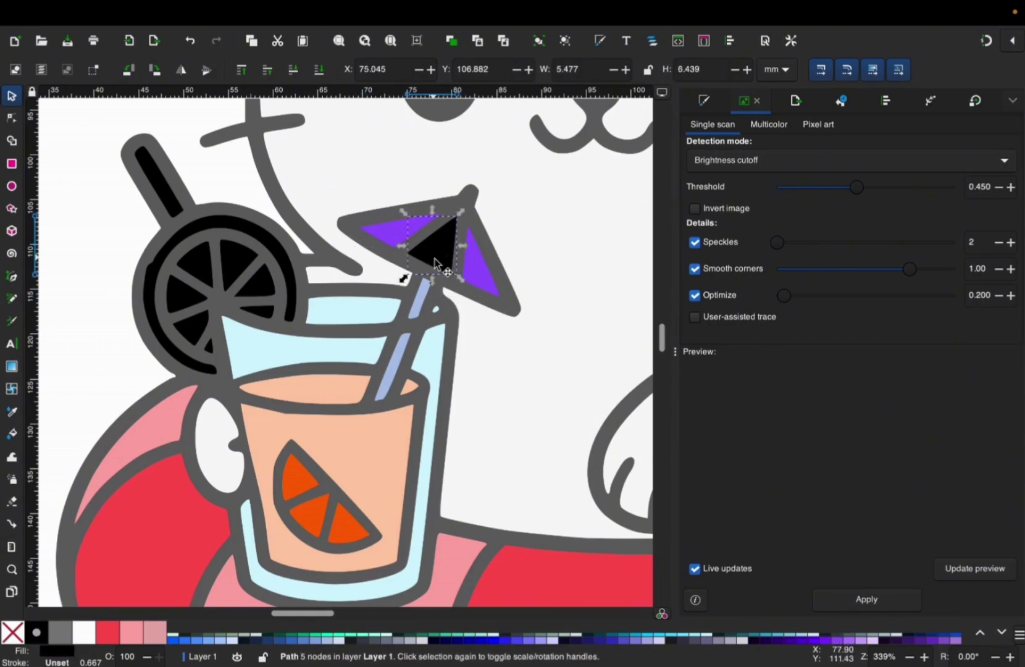
click(806, 638)
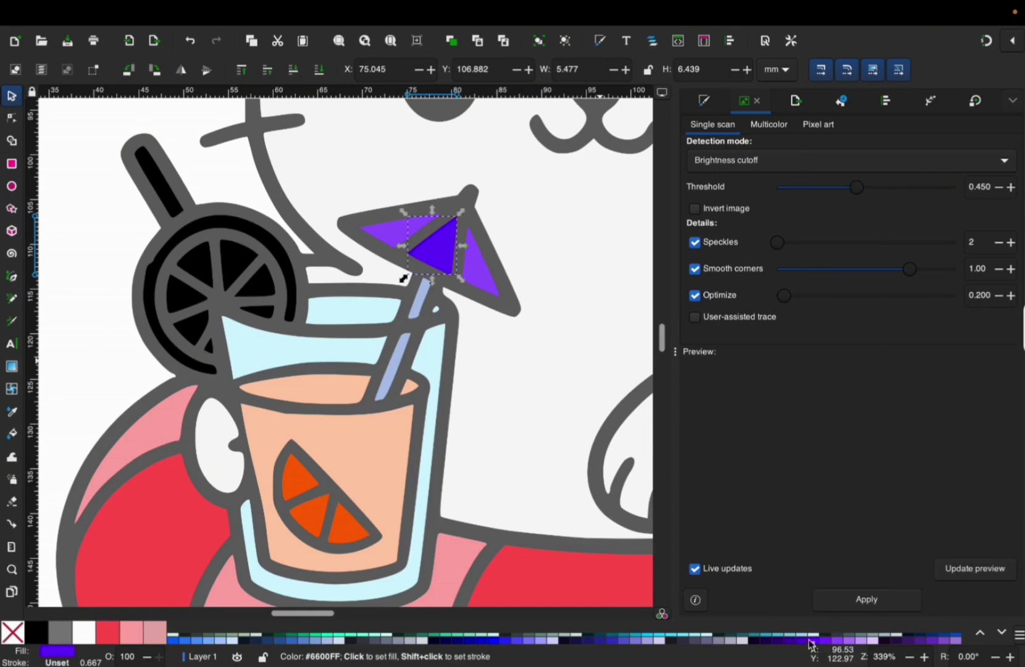
Combine the seven segments of the citrus wheel on the glass rim and color them with the orange sampled from the wedge
click(189, 273)
scroll(189, 274, left, 3)
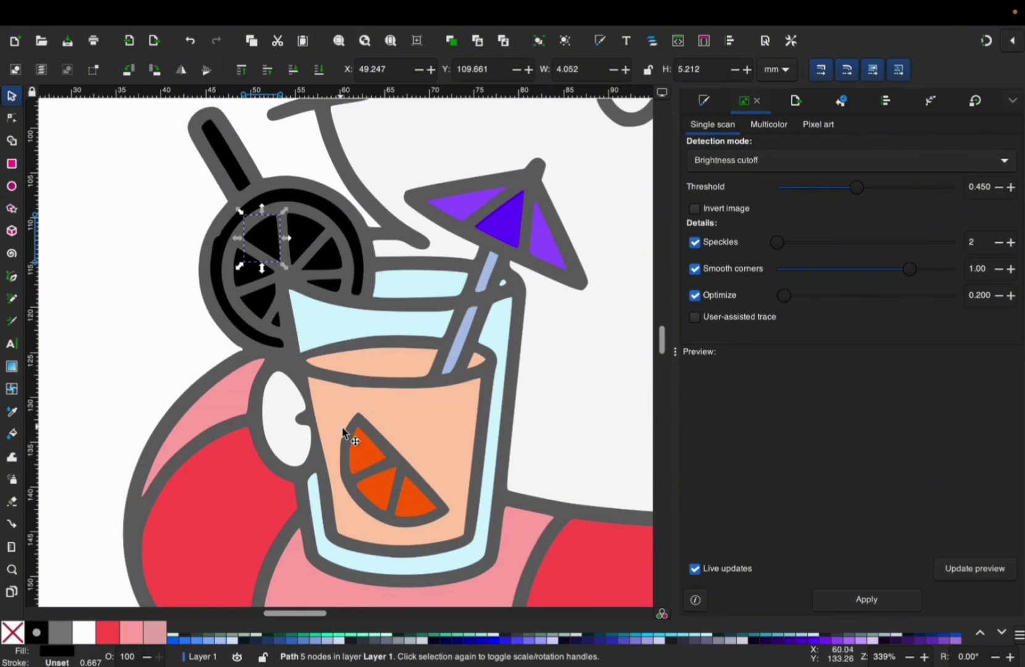
drag(179, 202, 384, 351)
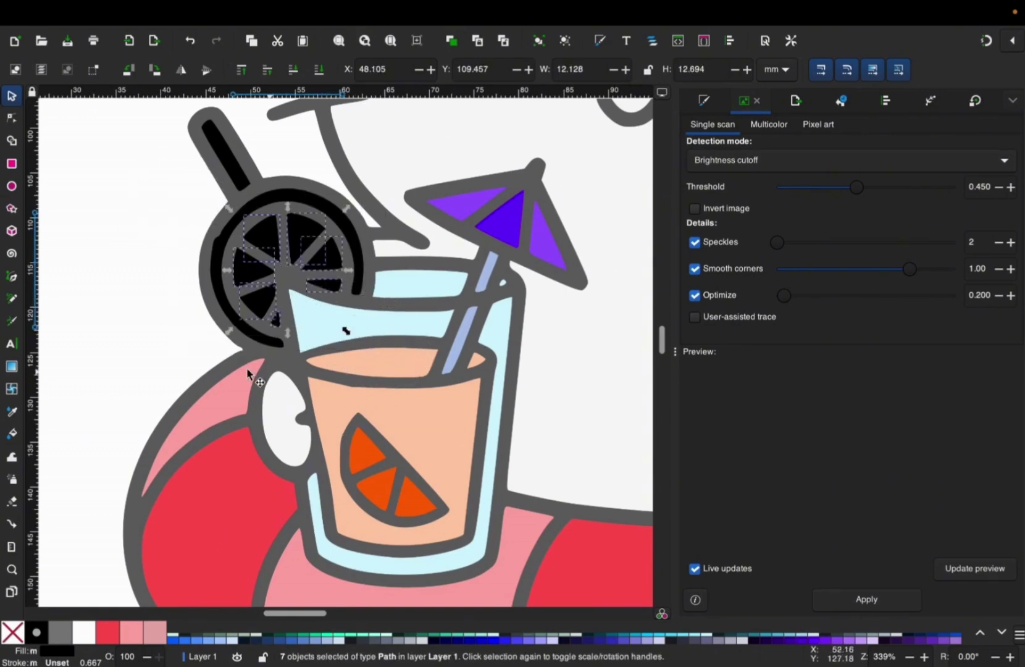
key(ctrl+k)
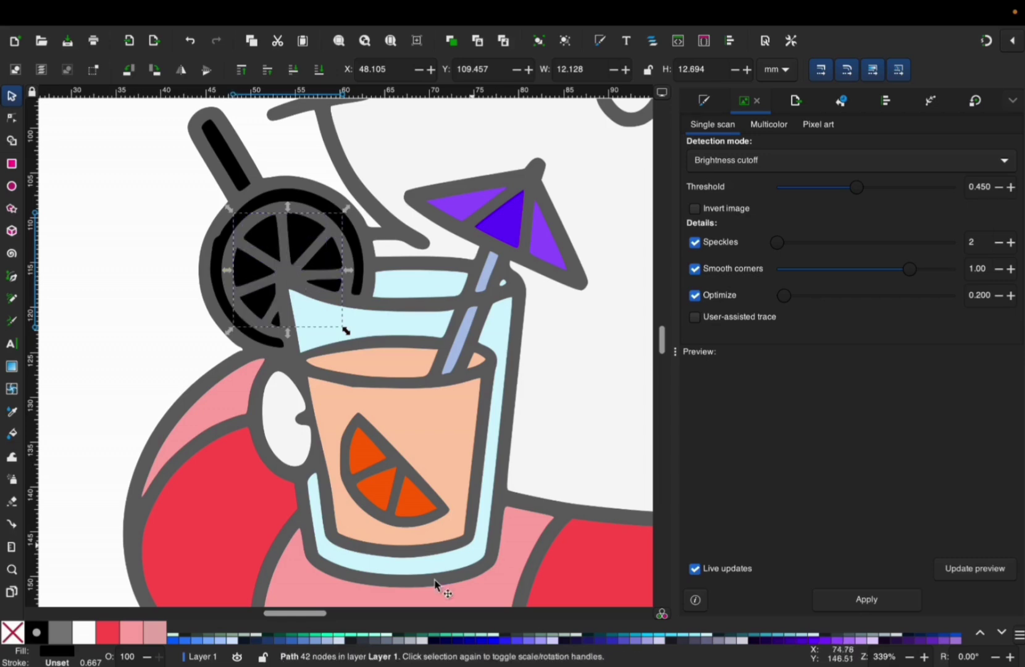
key(d)
click(384, 487)
key(s)
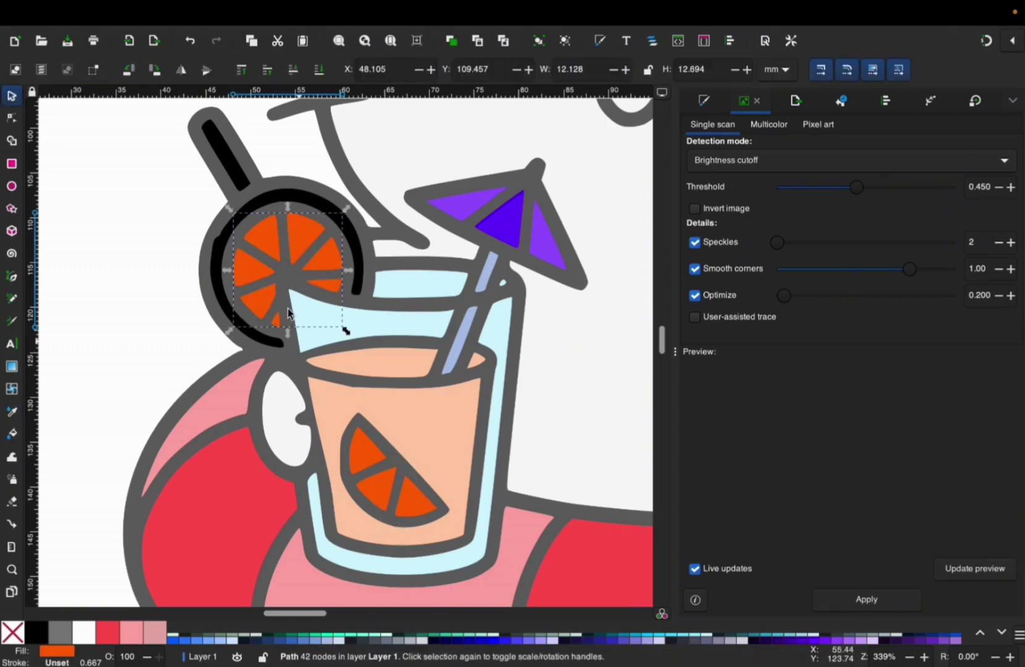
Fill the citrus wheel's rind with burnt orange and the straw behind the wheel with very light grey
click(241, 208)
scroll(344, 637, up, 3)
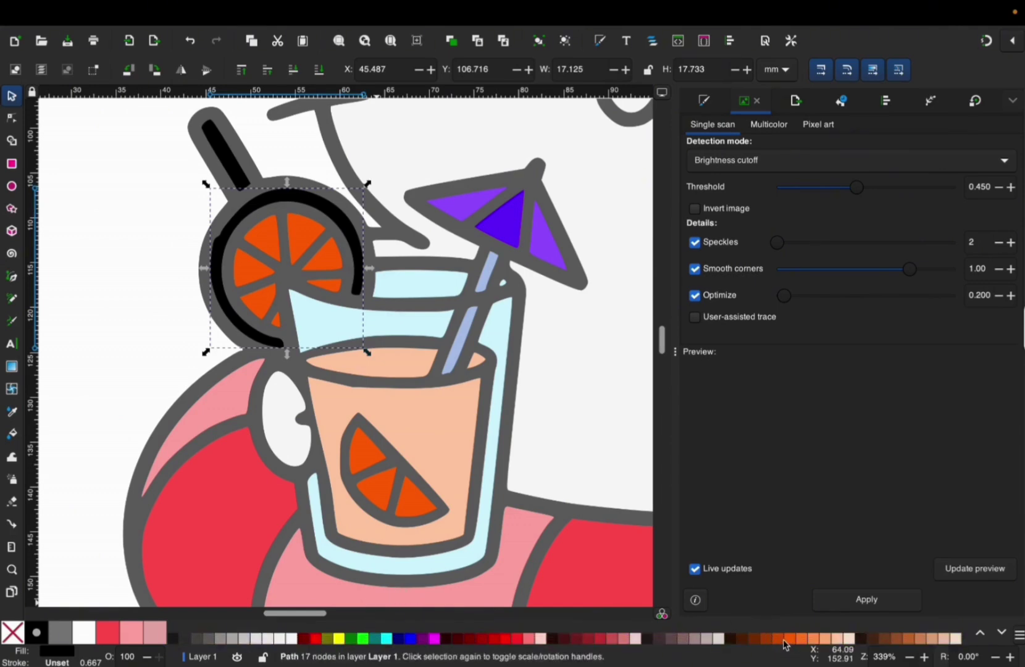
click(786, 642)
scroll(318, 325, down, 2)
click(245, 214)
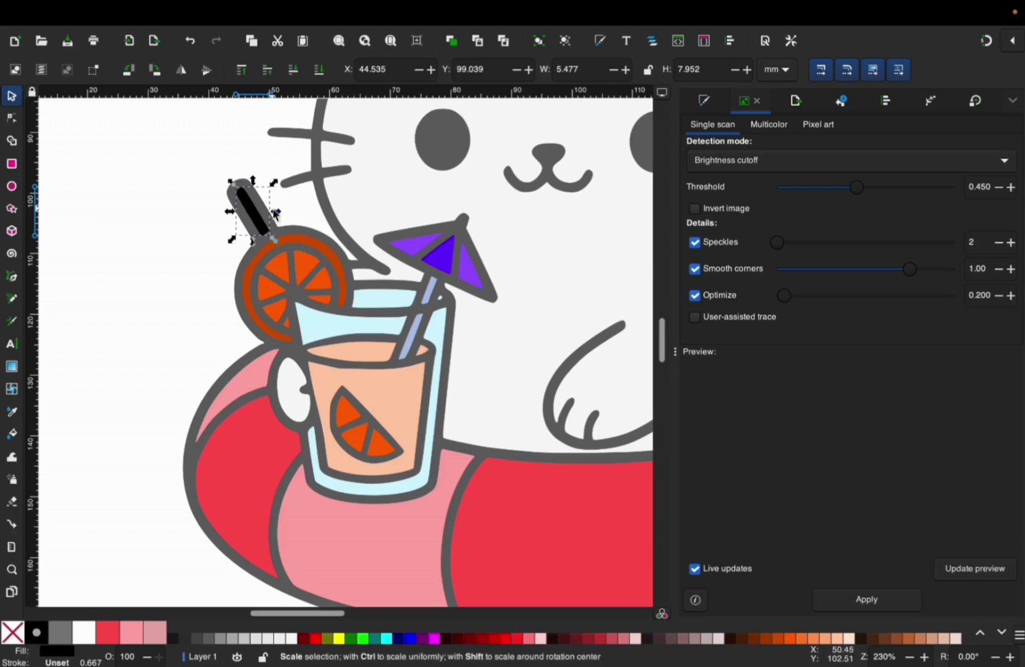
click(281, 639)
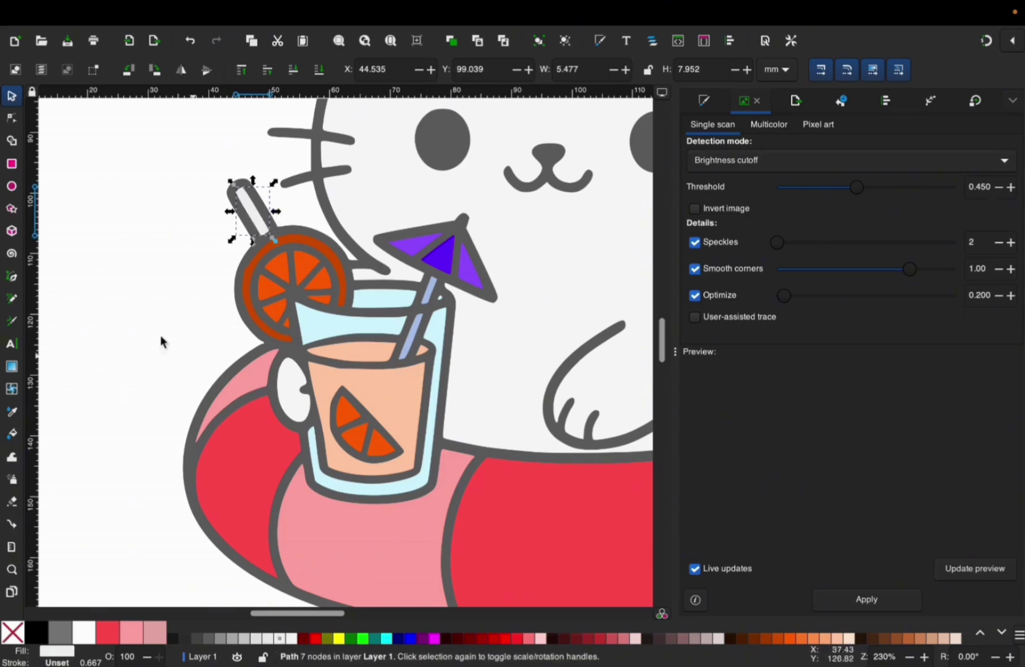
Review the whole illustration and box-select the float and drink areas to check for hidden stray shapes
scroll(157, 276, down, 2)
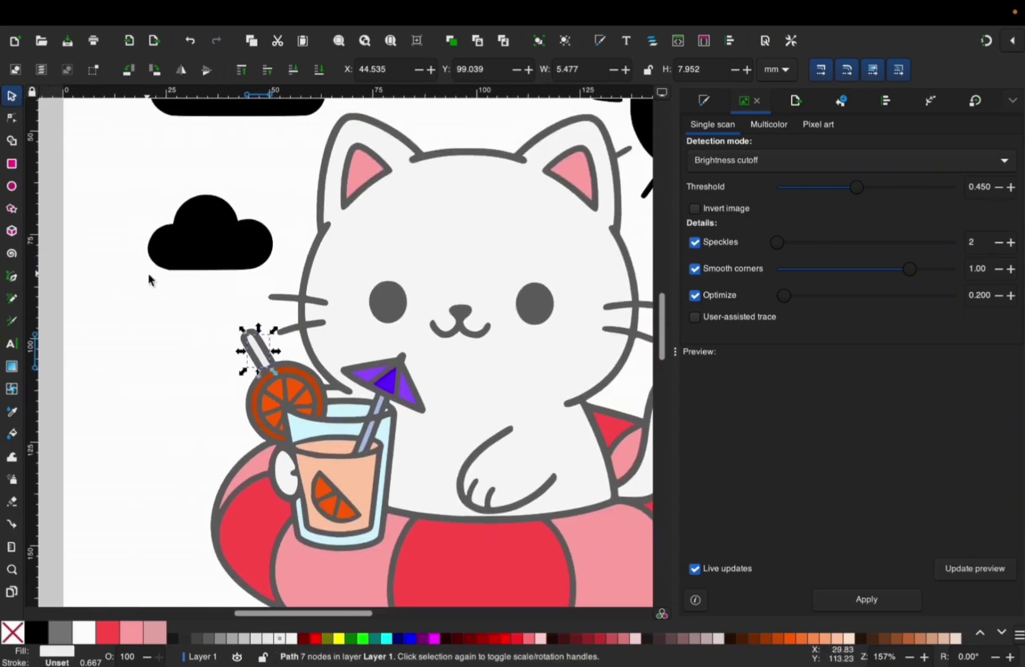
scroll(188, 356, down, 2)
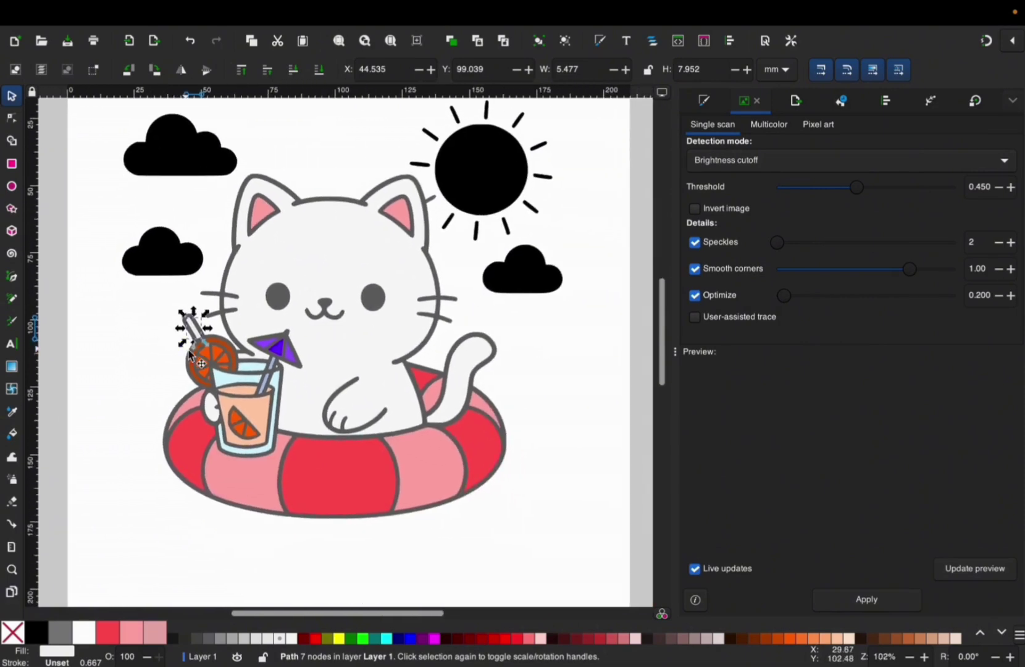
scroll(338, 269, down, 3)
drag(475, 428, 211, 344)
scroll(298, 378, up, 3)
drag(584, 304, 348, 259)
scroll(303, 316, up, 3)
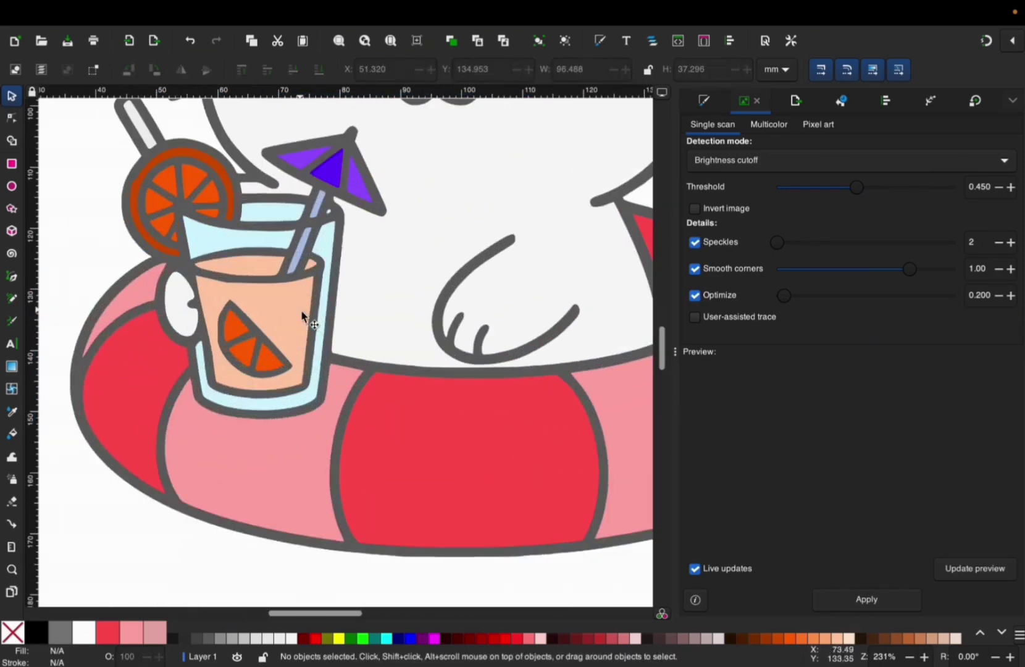
drag(122, 240, 329, 403)
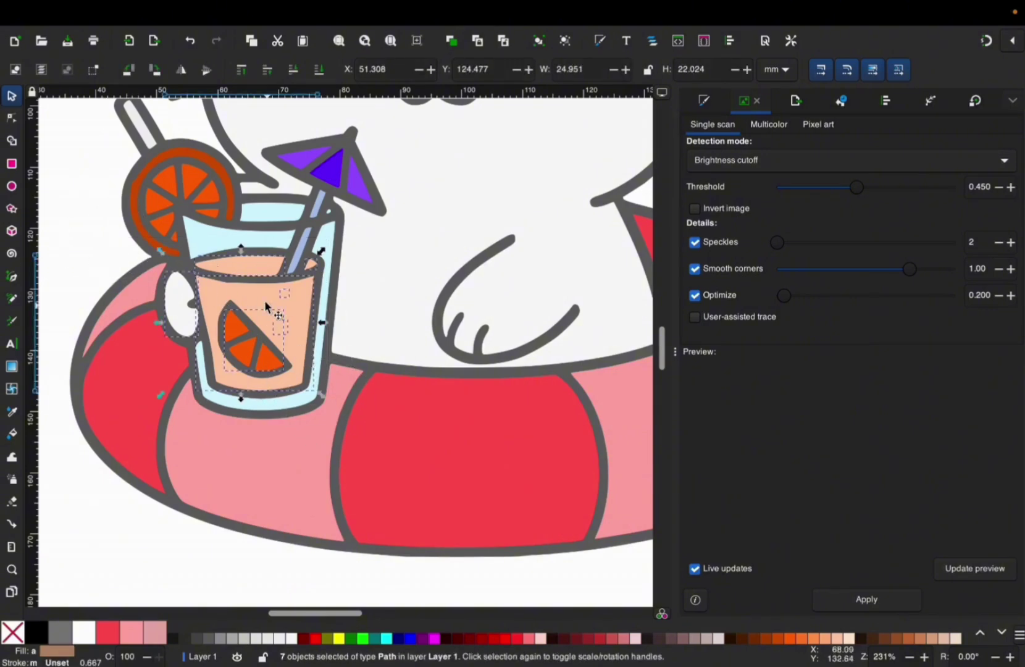
Lower the peach drink body beneath the two hidden black dots
scroll(266, 305, up, 3)
click(379, 285)
click(338, 303)
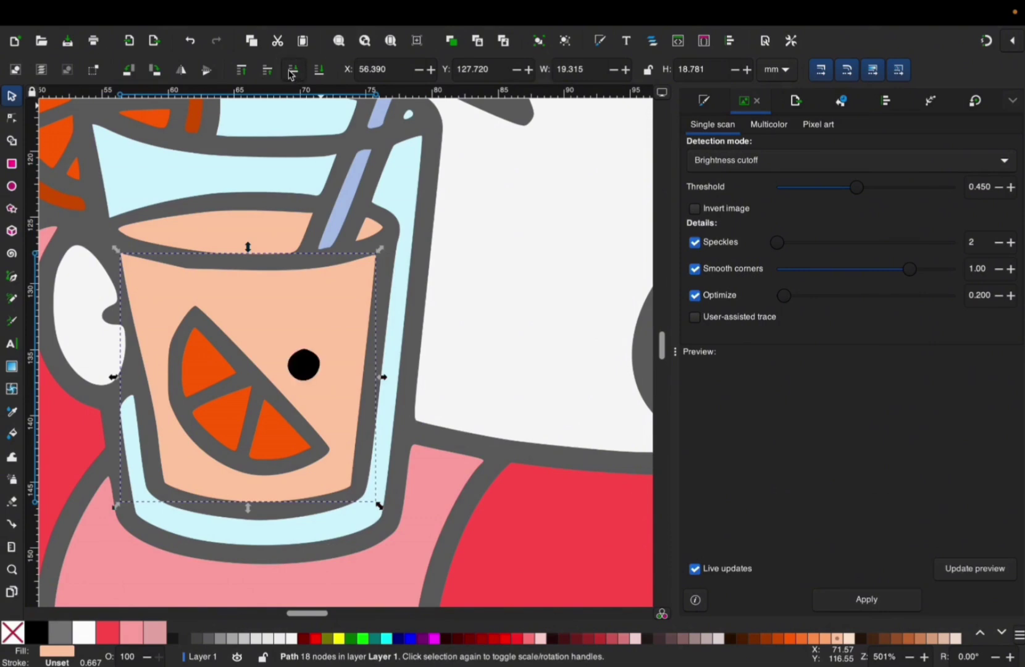
click(313, 292)
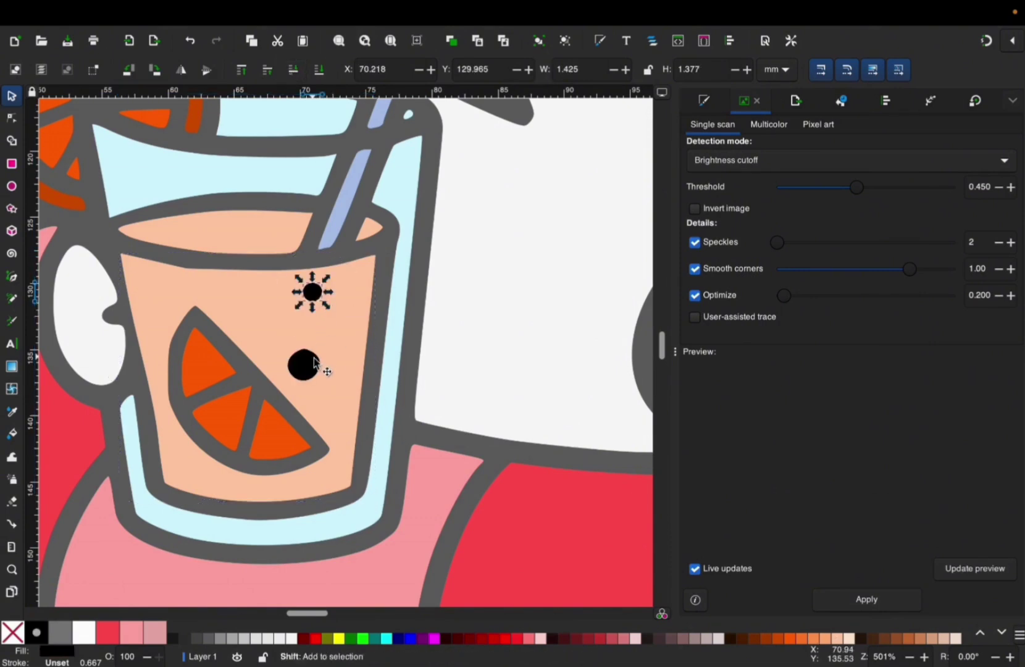
shift+click(303, 365)
key(Delete)
key(ctrl+z)
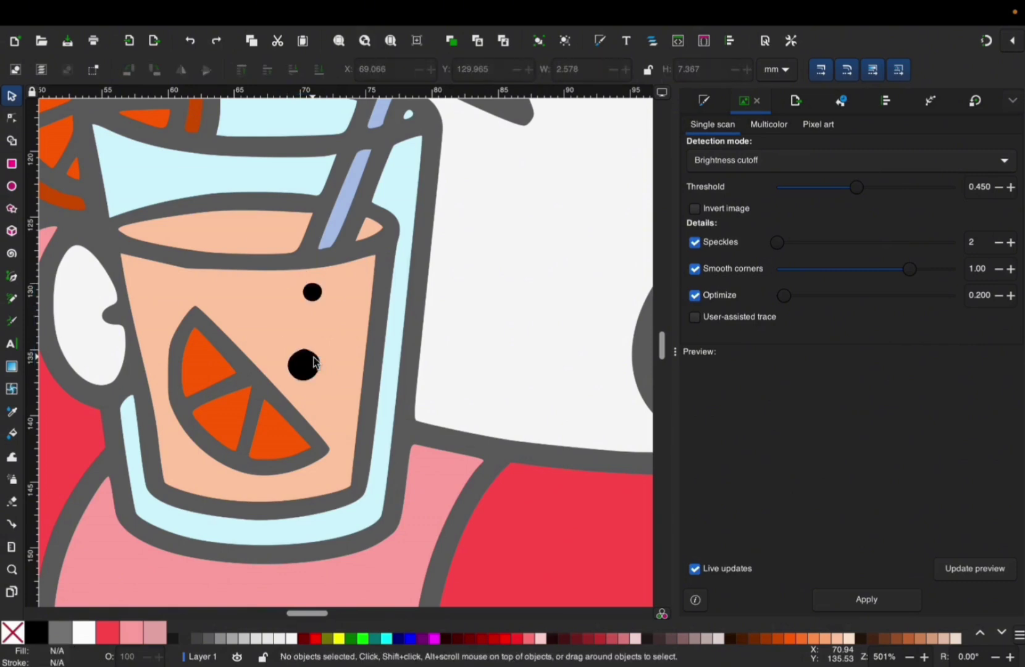
Combine the two black dots beside the citrus wedge into one path
click(303, 364)
shift+click(312, 296)
key(ctrl+k)
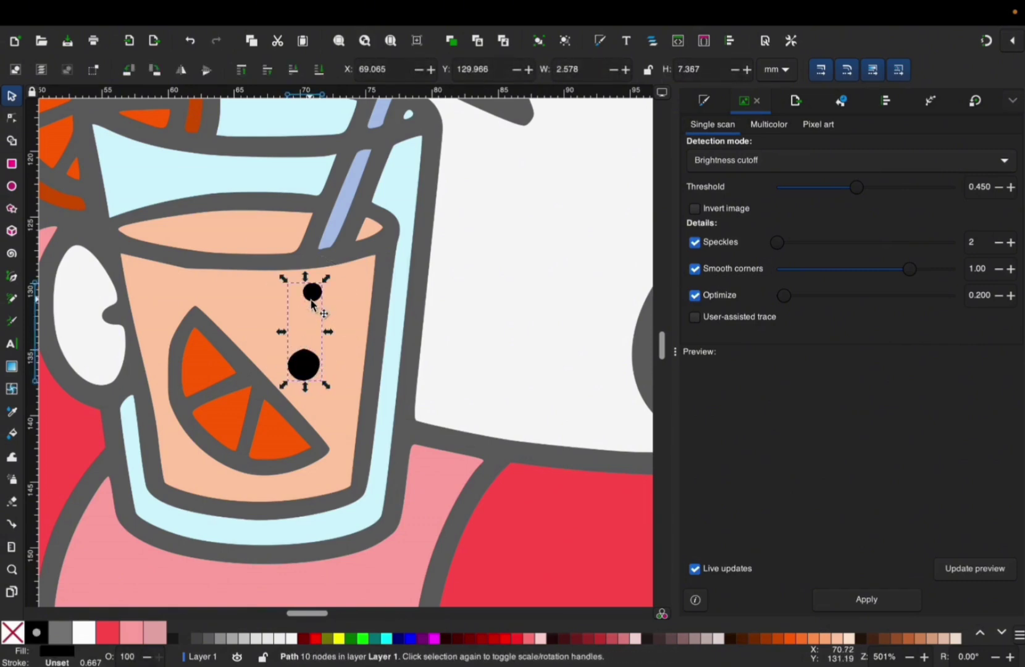
Combine the two drink dots with the main cat outline and fill that outline with black
shift+click(365, 314)
key(ctrl+minus)
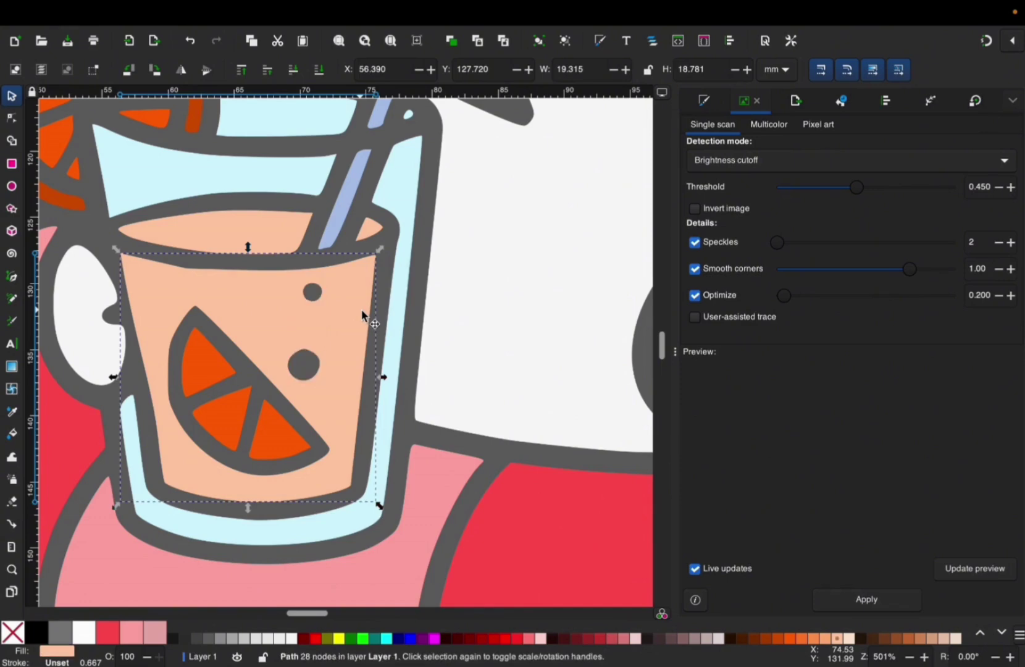
scroll(363, 315, down, 2)
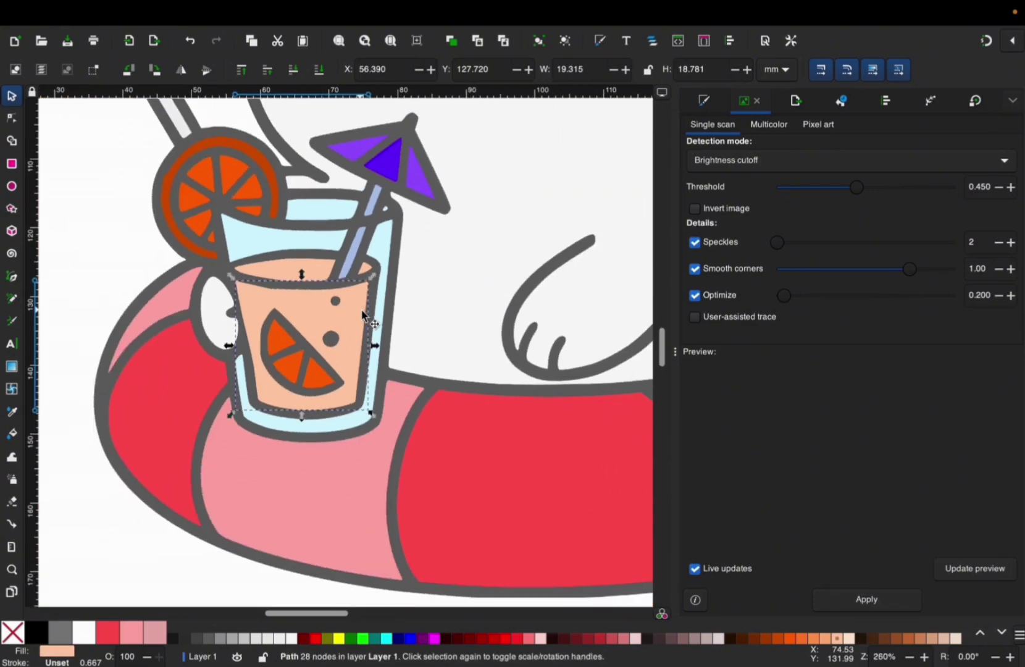
scroll(363, 315, down, 2)
scroll(398, 292, down, 2)
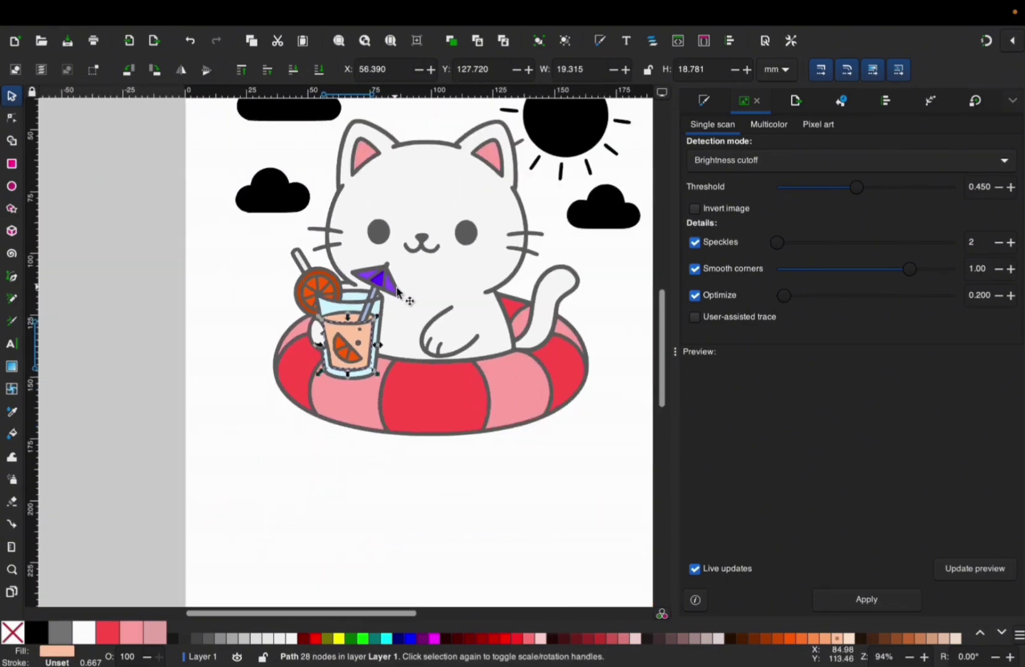
click(538, 236)
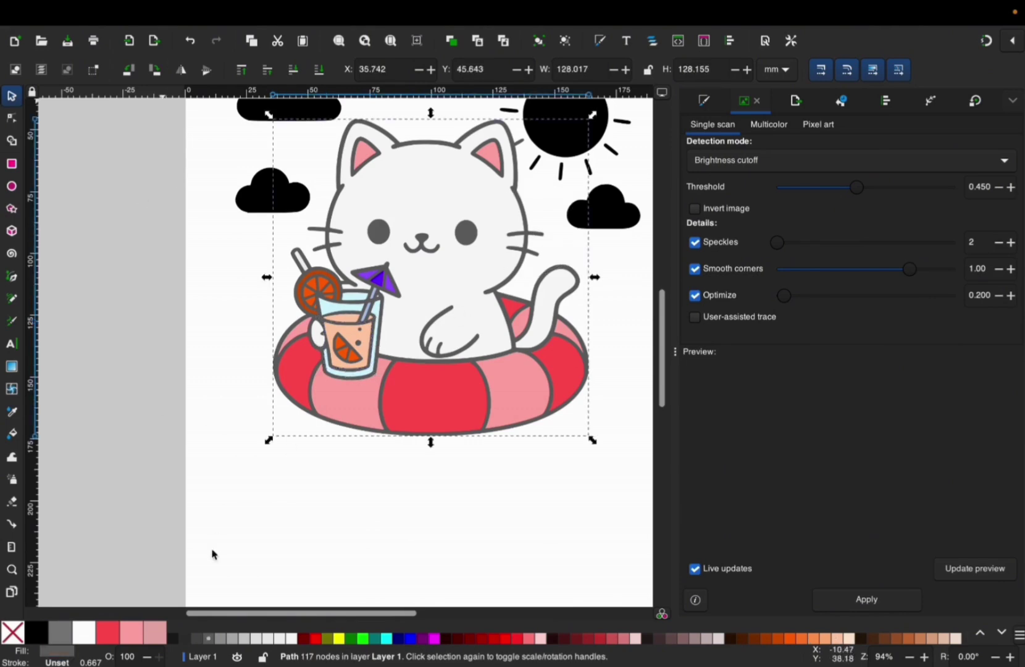
click(35, 631)
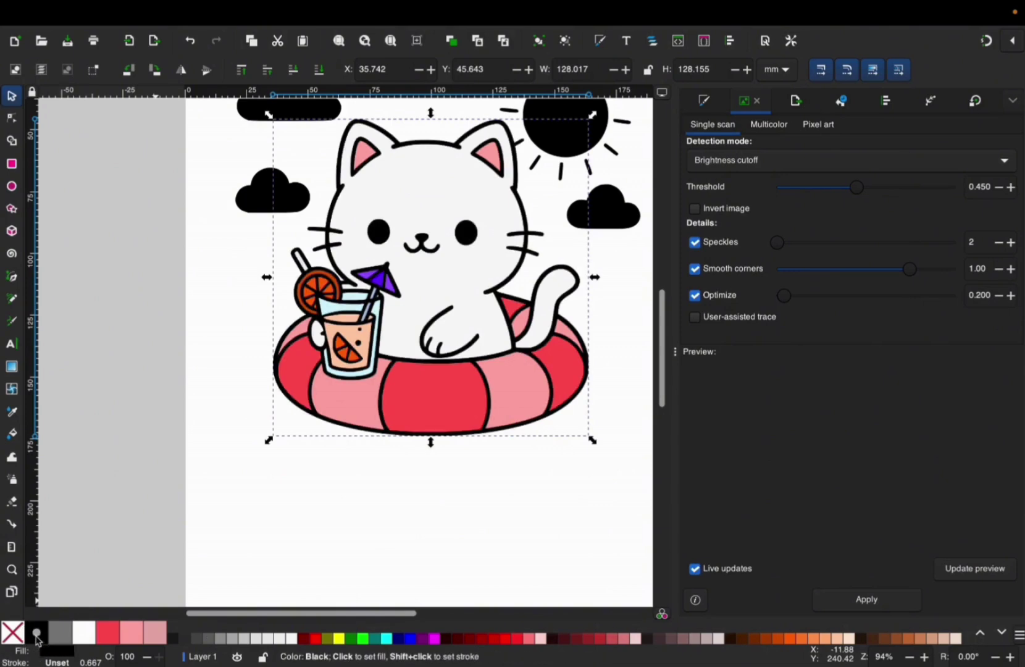
Combine the three cloud outline shapes into one path and fill it with medium grey
scroll(344, 428, down, 1)
click(445, 257)
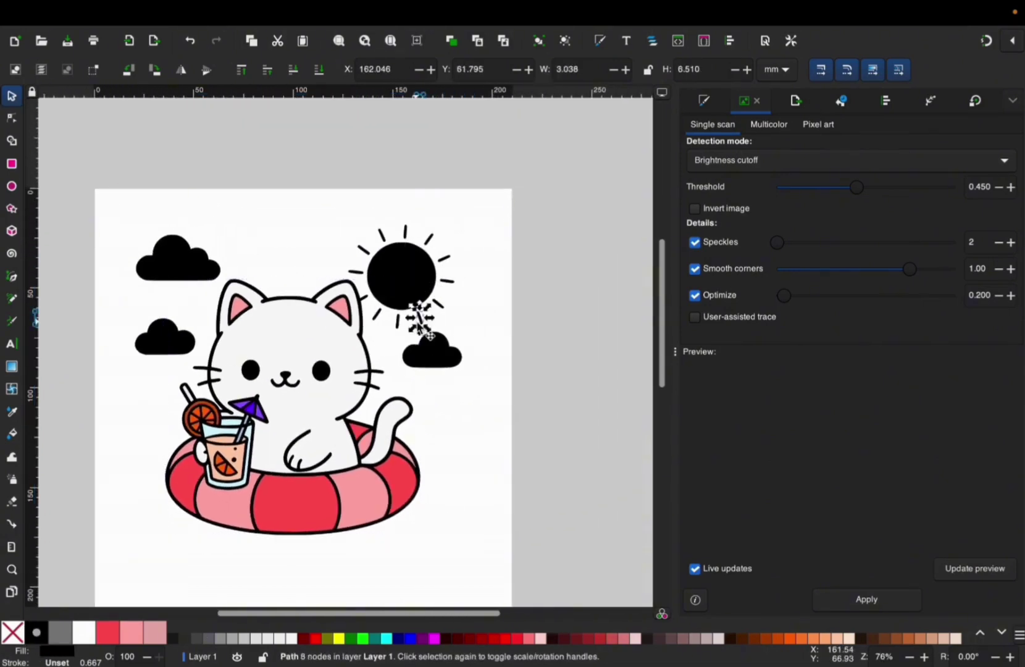
click(445, 365)
shift+click(182, 340)
shift+click(196, 274)
key(ctrl+k)
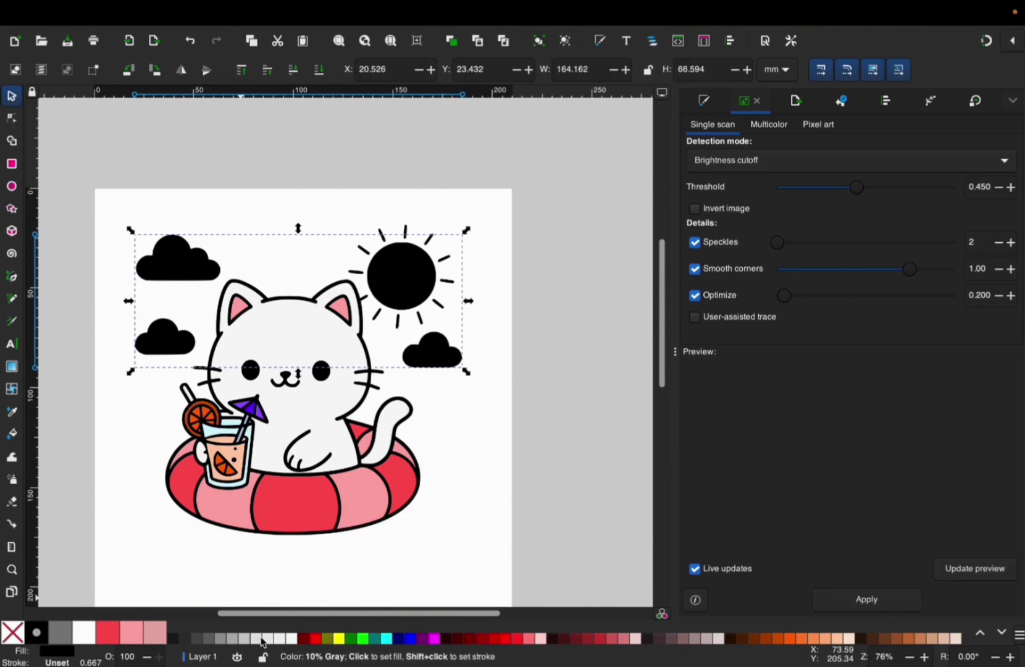
click(236, 642)
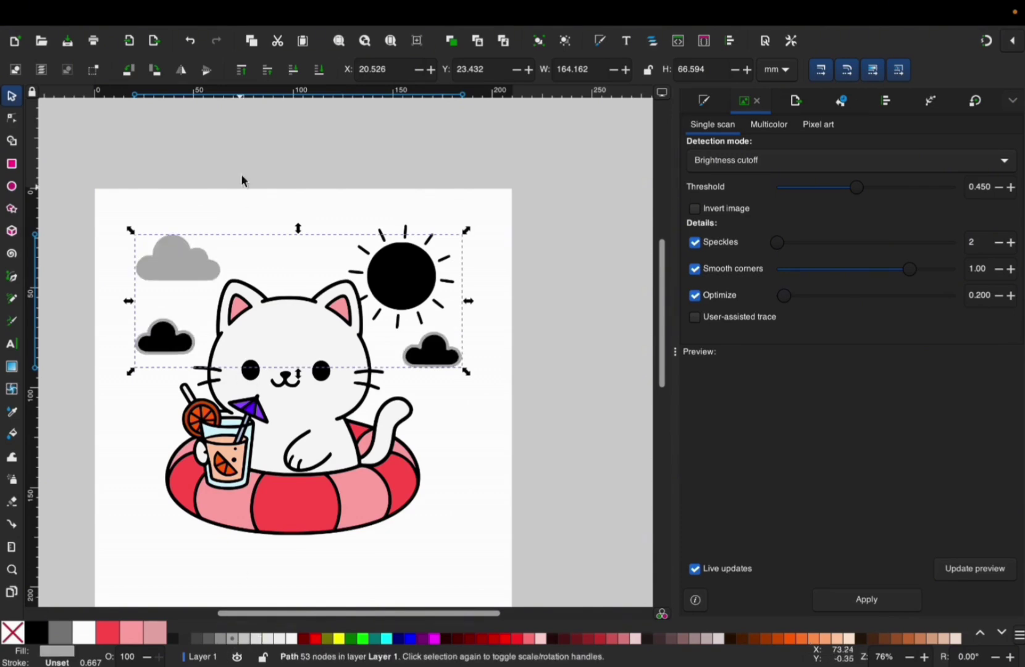
Lower the combined cloud outlines to the bottom and fill the three inner cloud shapes with very light grey
click(318, 74)
click(175, 266)
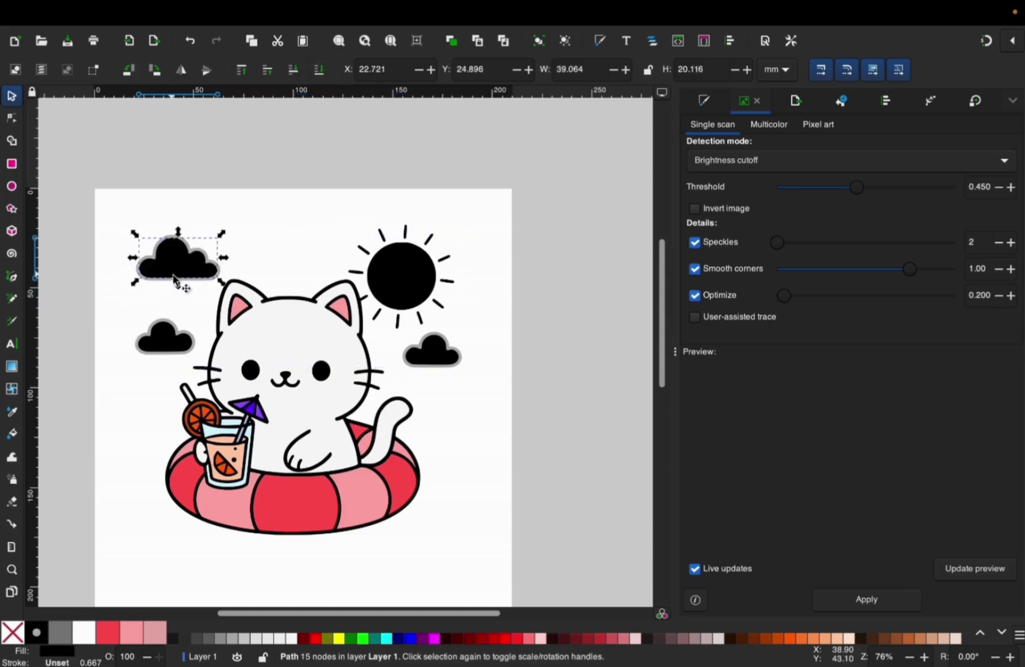
shift+click(162, 337)
shift+click(432, 363)
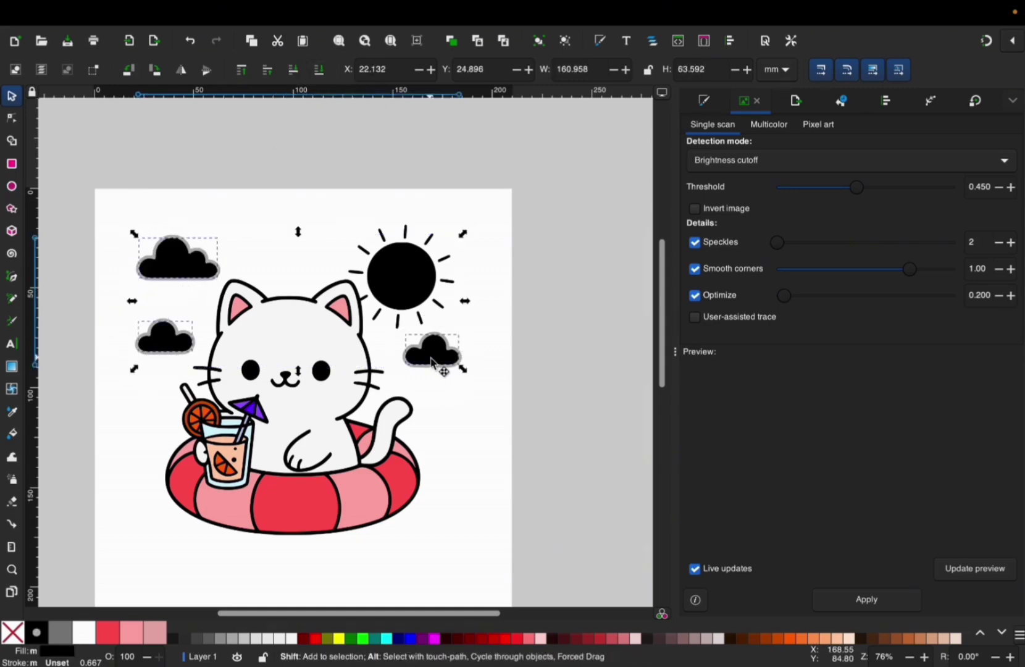
click(289, 640)
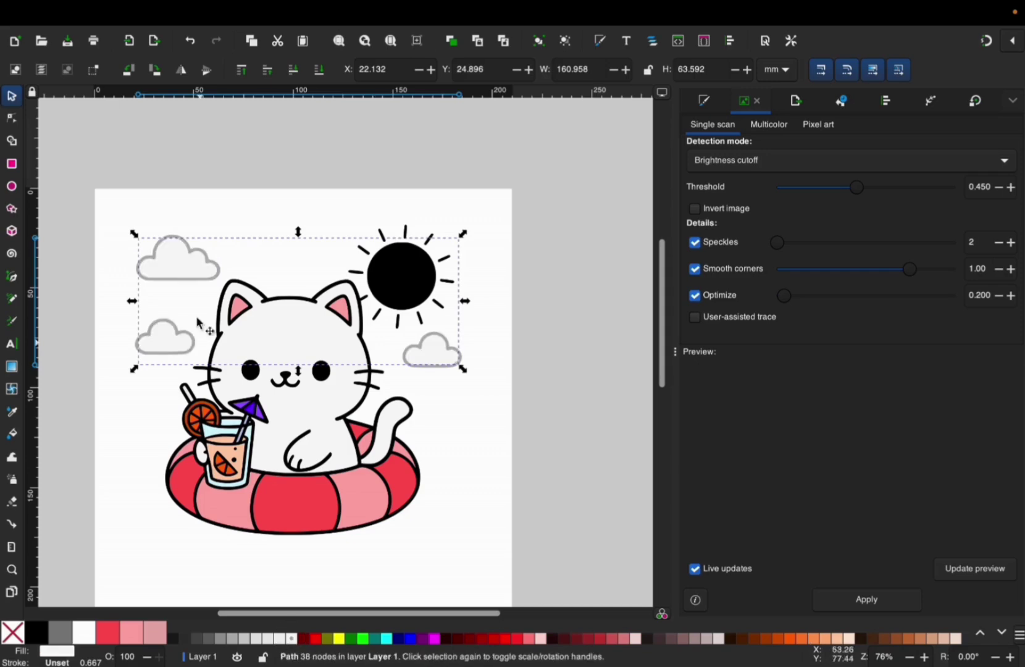
click(216, 223)
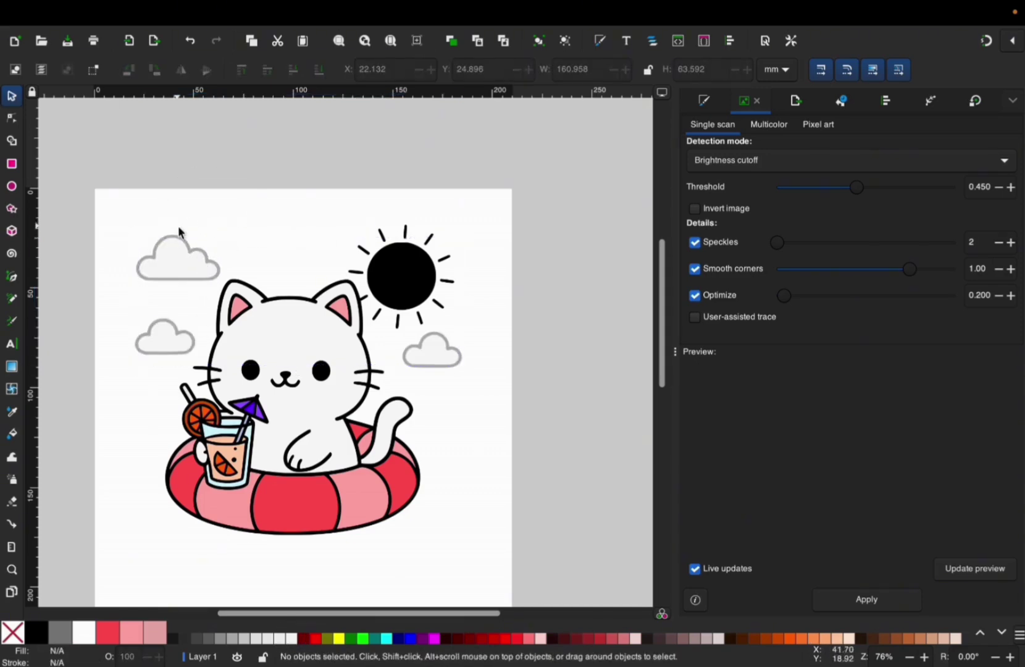
Combine all the separate sun rays with the main black cat outline into one path
scroll(393, 263, up, 2)
shift+click(401, 358)
shift+click(440, 358)
shift+click(472, 331)
shift+click(484, 292)
shift+click(480, 256)
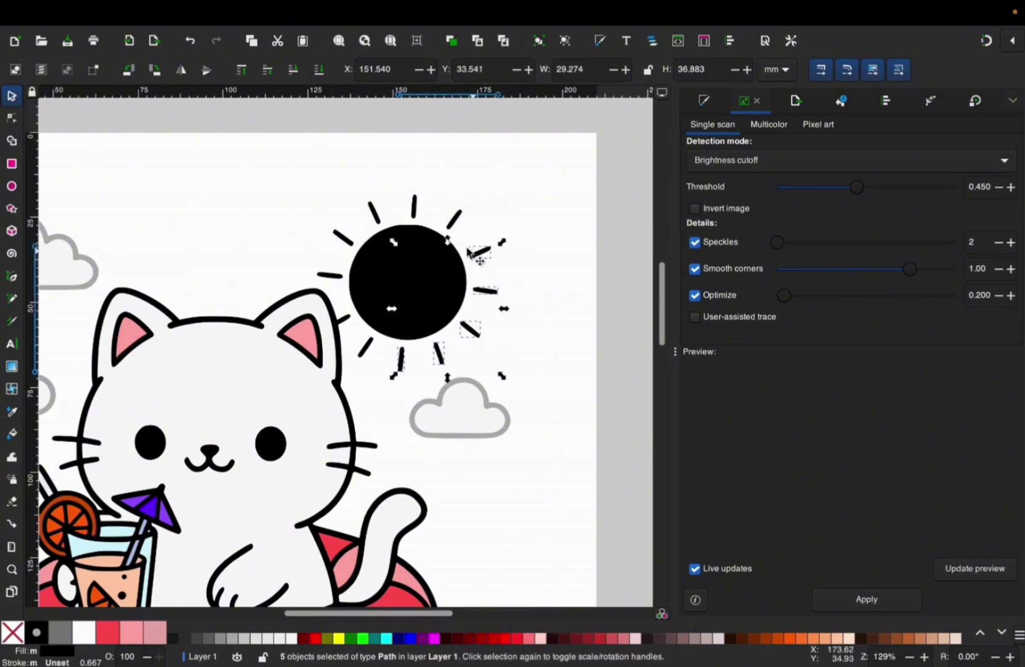
shift+click(451, 224)
shift+click(414, 209)
shift+click(375, 214)
shift+click(343, 238)
shift+click(338, 275)
shift+click(343, 319)
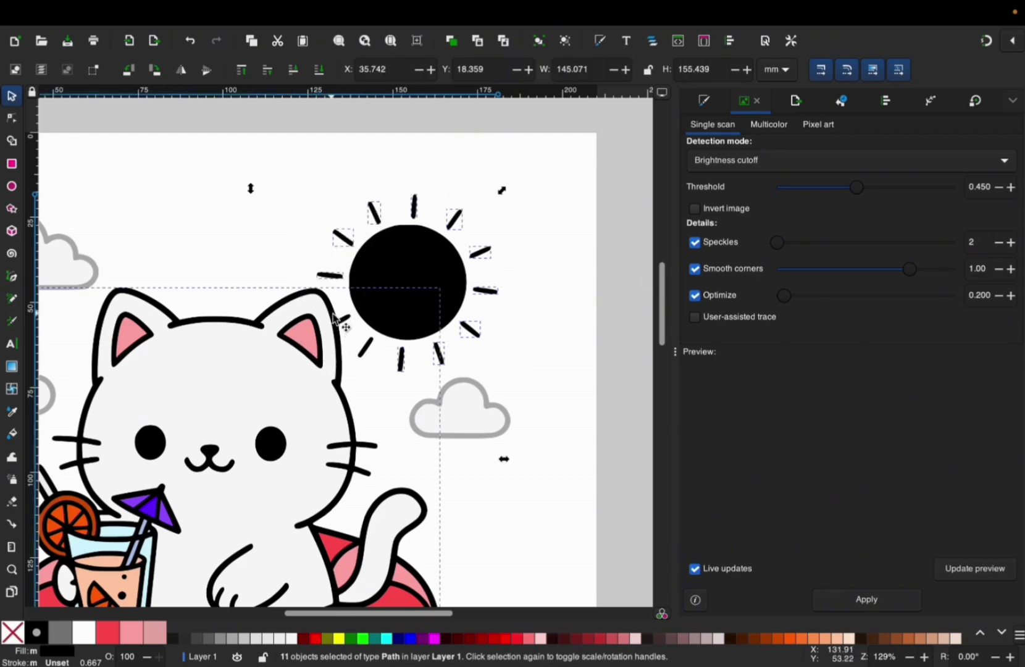
shift+click(365, 349)
shift+click(362, 317)
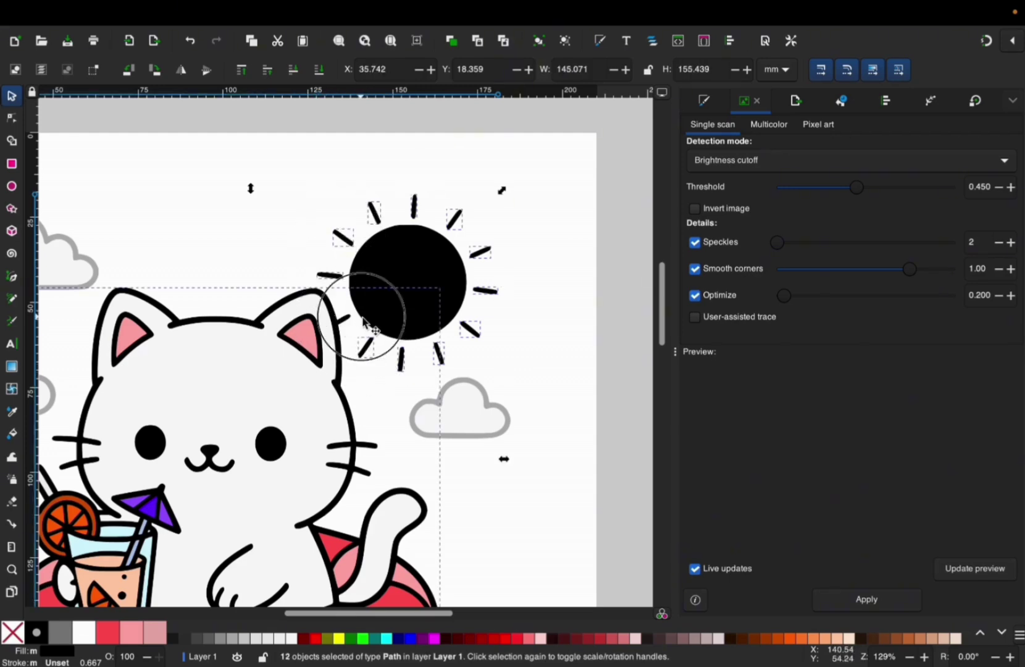
key(ctrl+k)
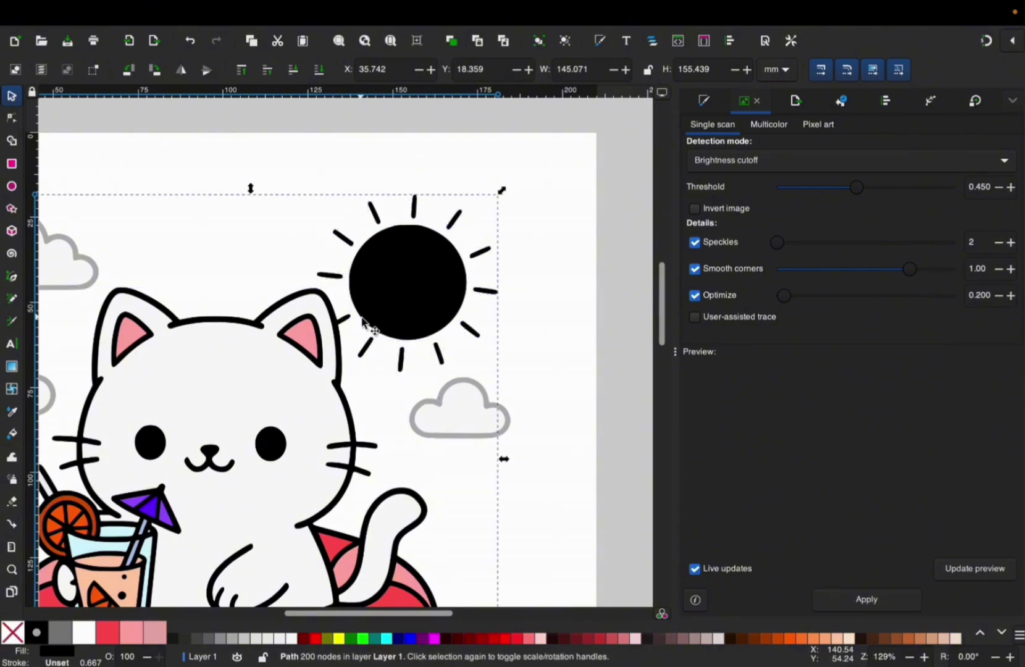
Fill the sun's inner disc with Yellow (#FFFF00)
click(409, 285)
click(339, 638)
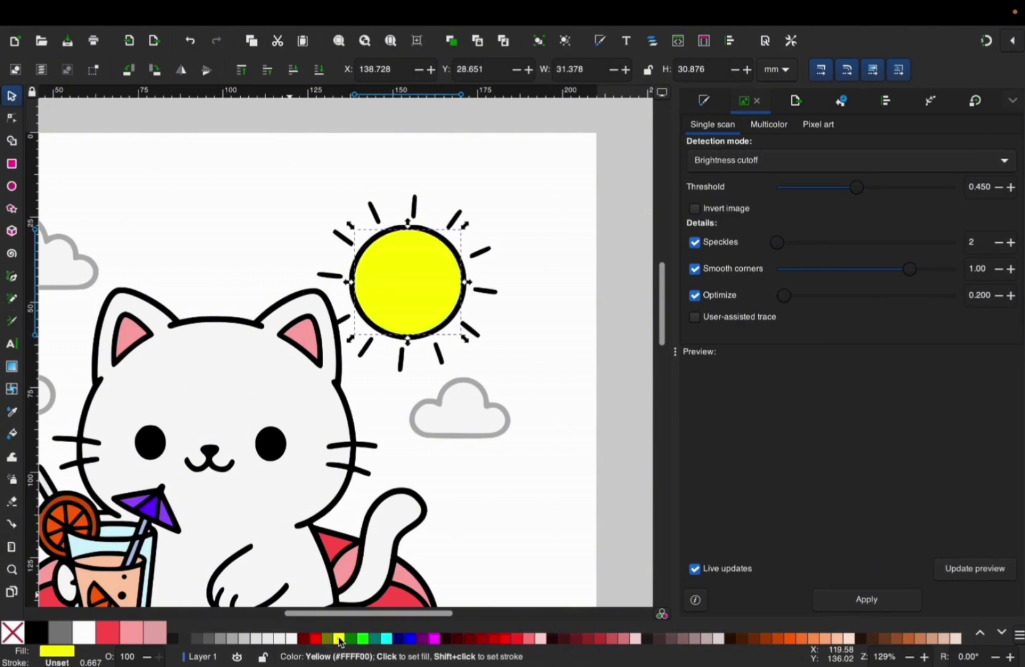
scroll(389, 460, down, 1)
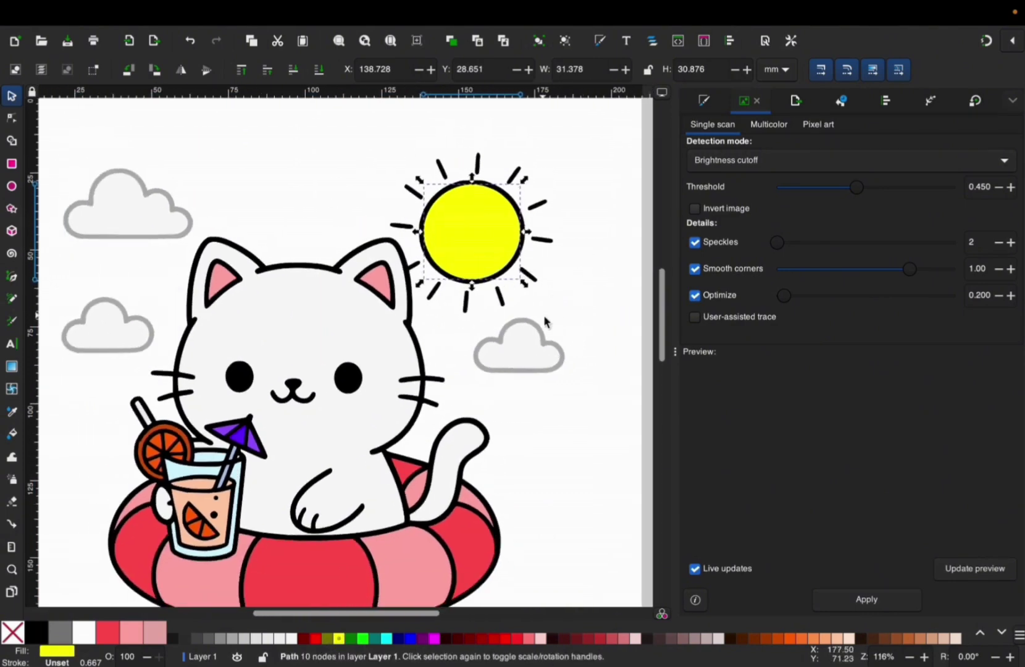
Fill the combined cloud outlines with 90% Gray
click(544, 315)
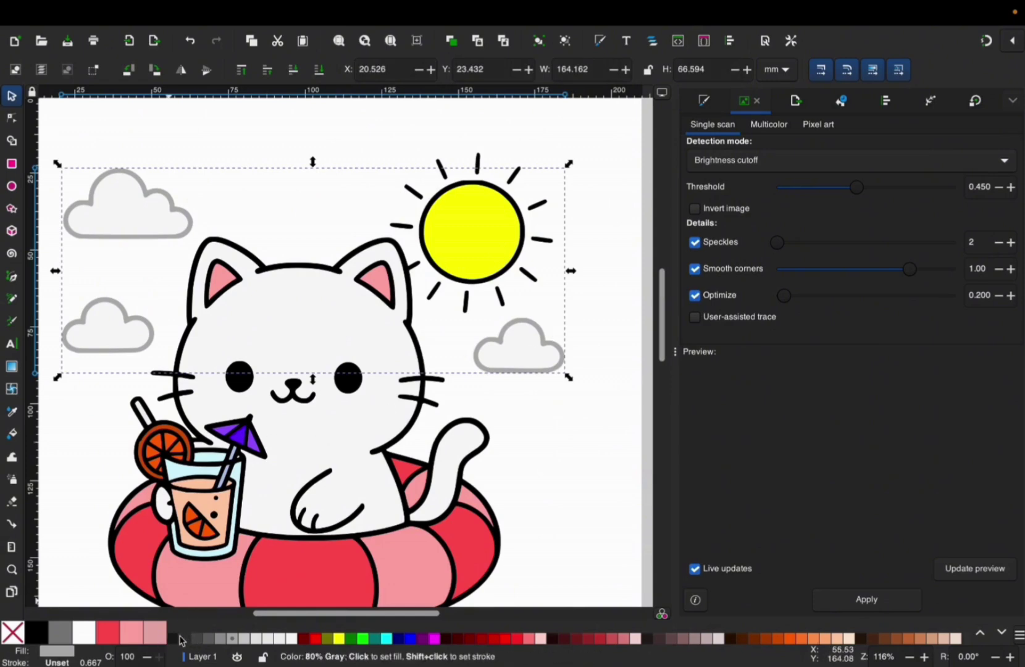
key(ctrl+z)
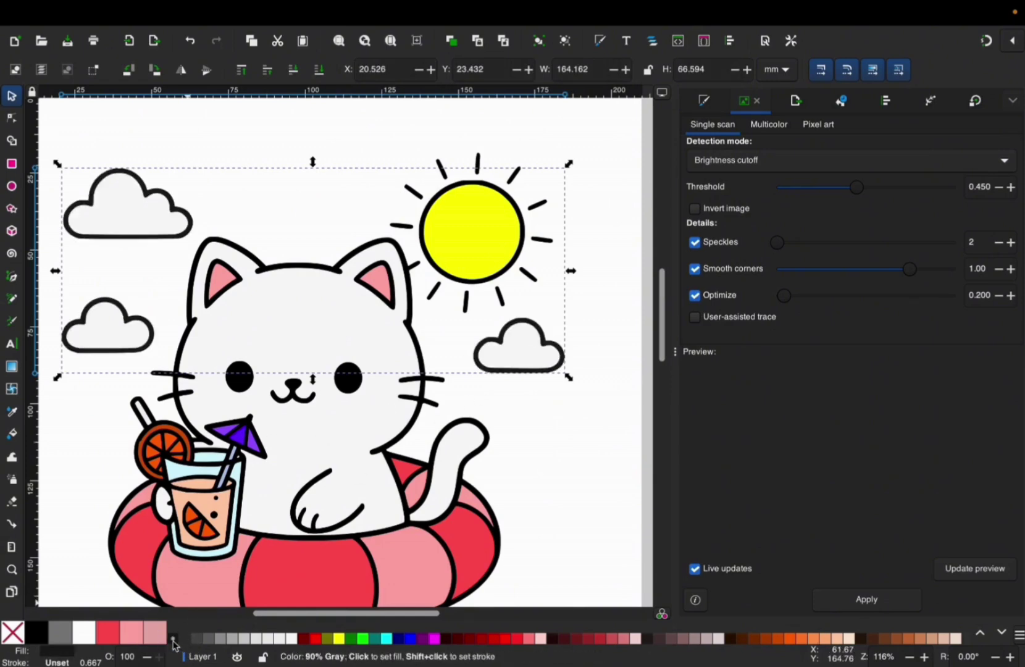
click(533, 416)
key(5)
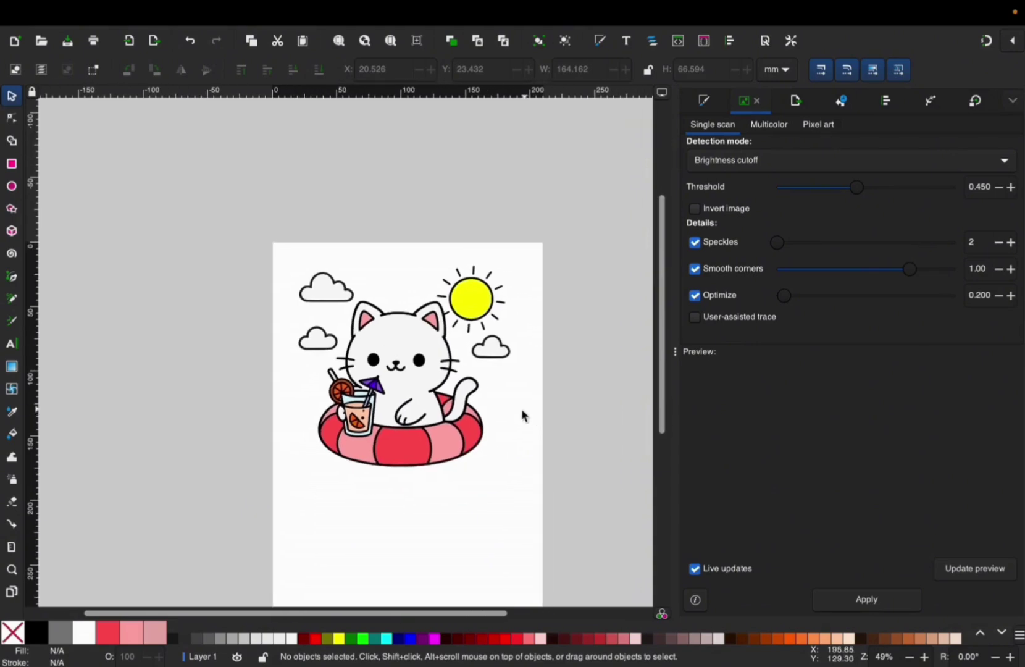
Select the combined black outline to check it, deselect it, and save the kawaii summer cat.svg document
right_click(489, 436)
click(544, 507)
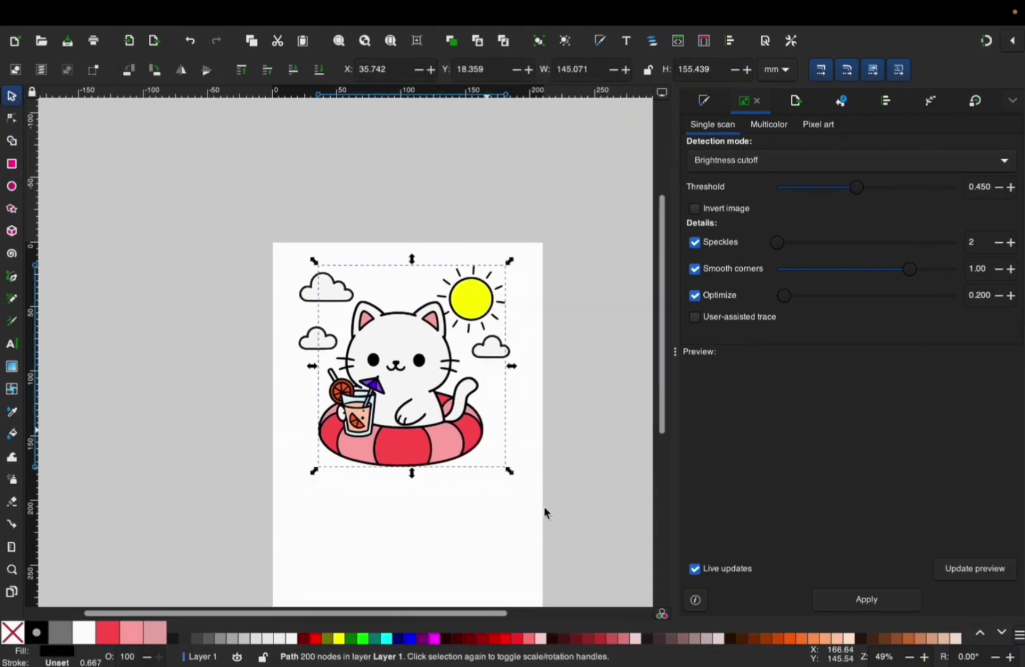
click(482, 505)
key(ctrl+s)
click(435, 505)
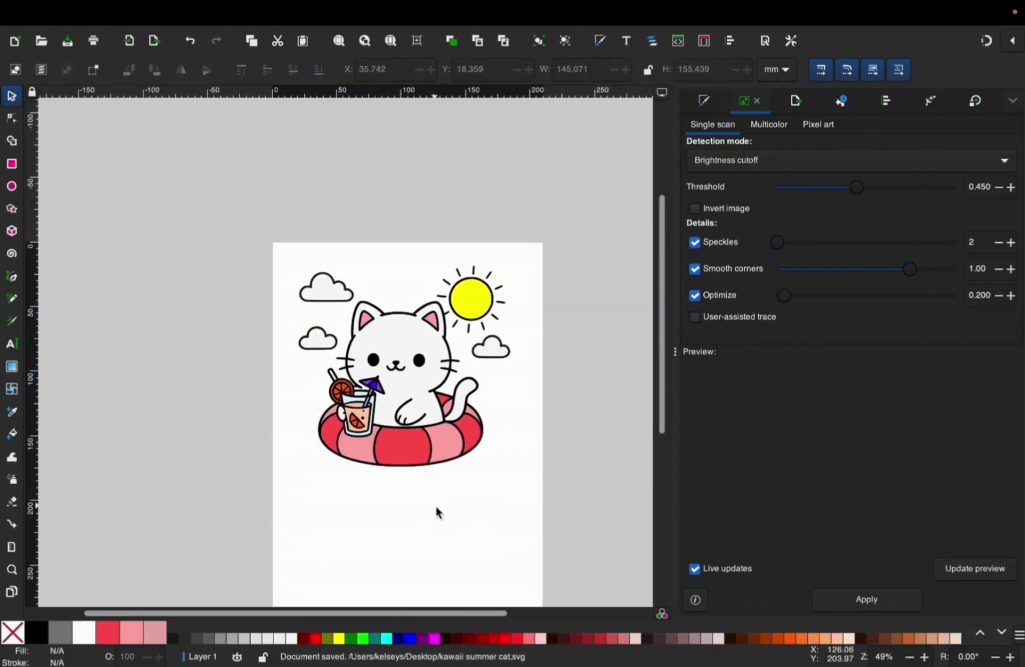
scroll(364, 505, right, 3)
click(361, 501)
key(ctrl+s)
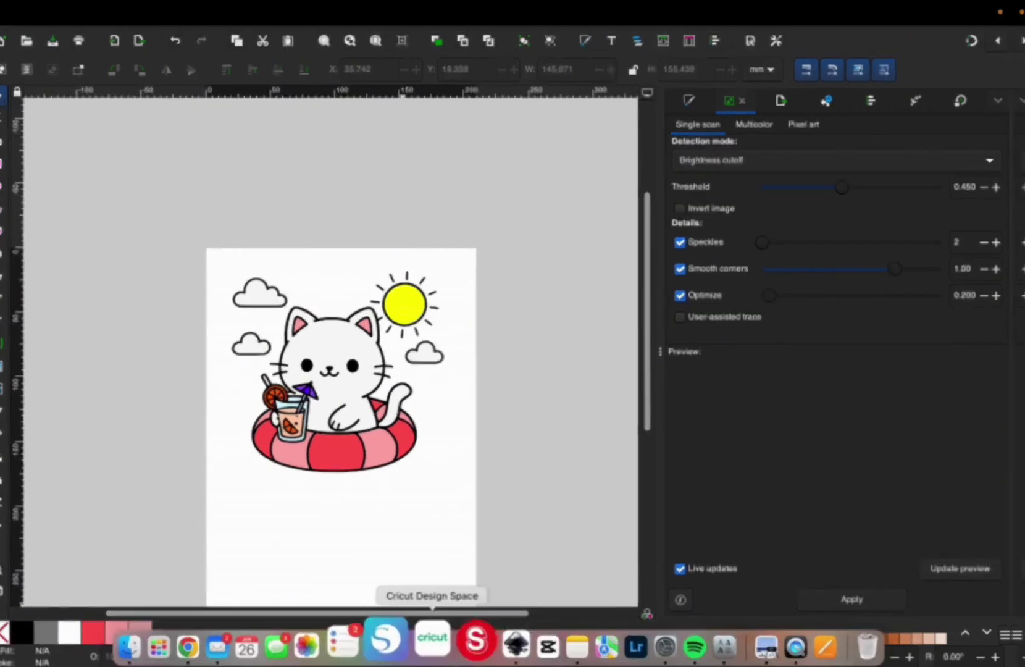
Switch to Cricut Design Space and upload kawaii summer cat.svg from the Desktop folder to the canvas
click(432, 639)
click(141, 286)
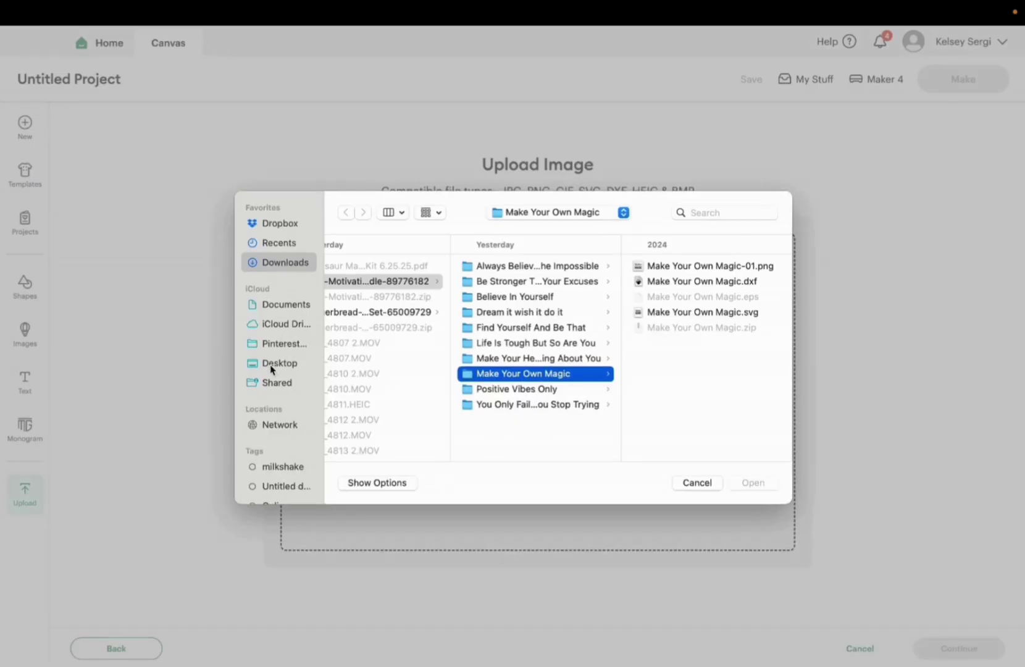
click(272, 366)
click(383, 266)
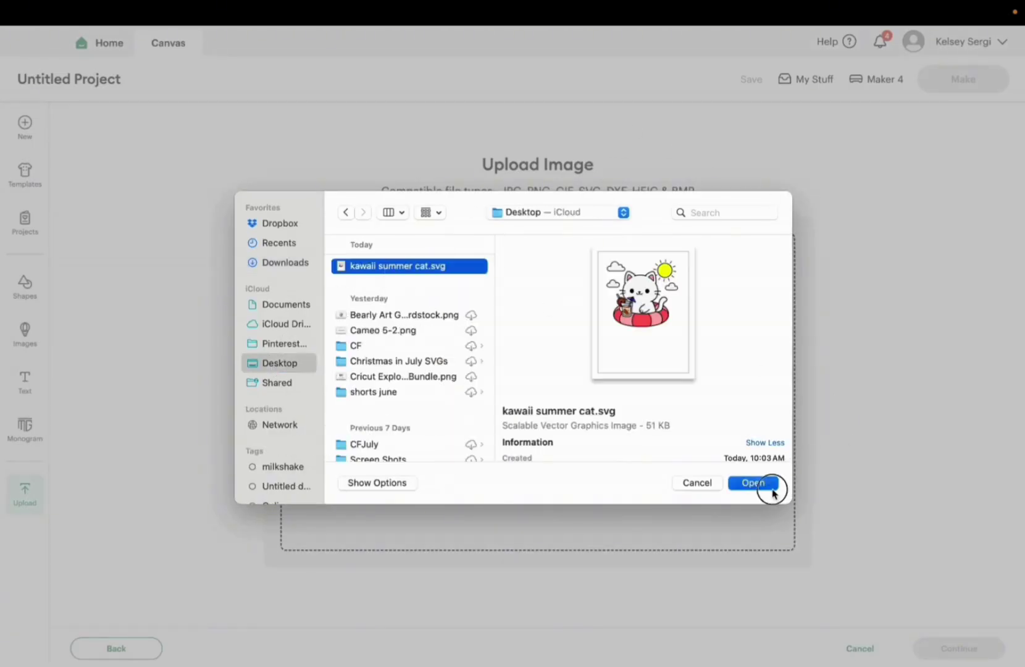
click(755, 482)
click(957, 649)
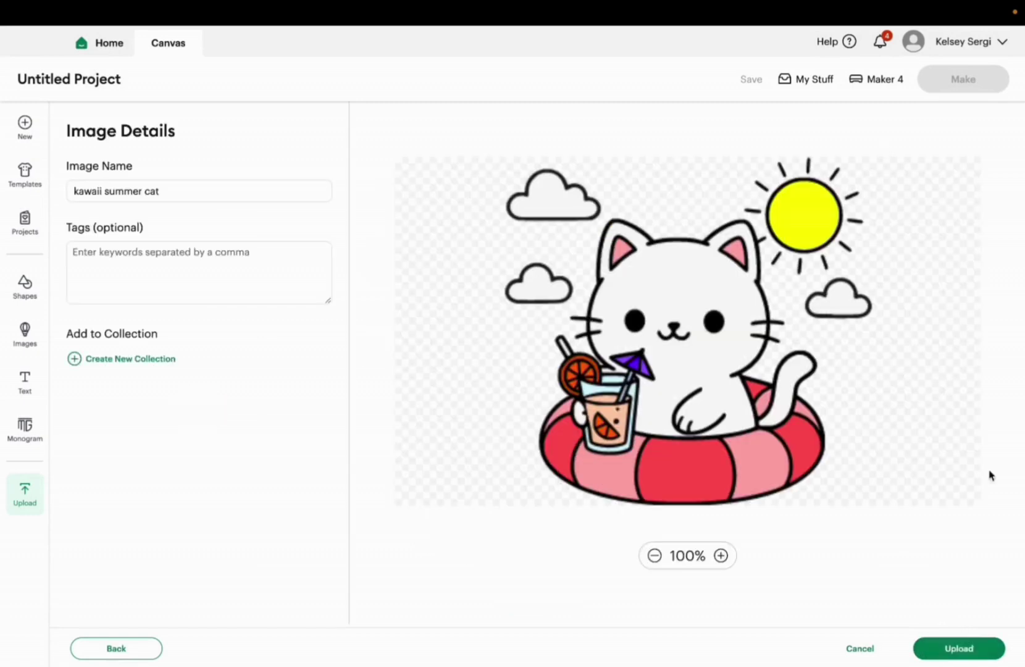
click(951, 643)
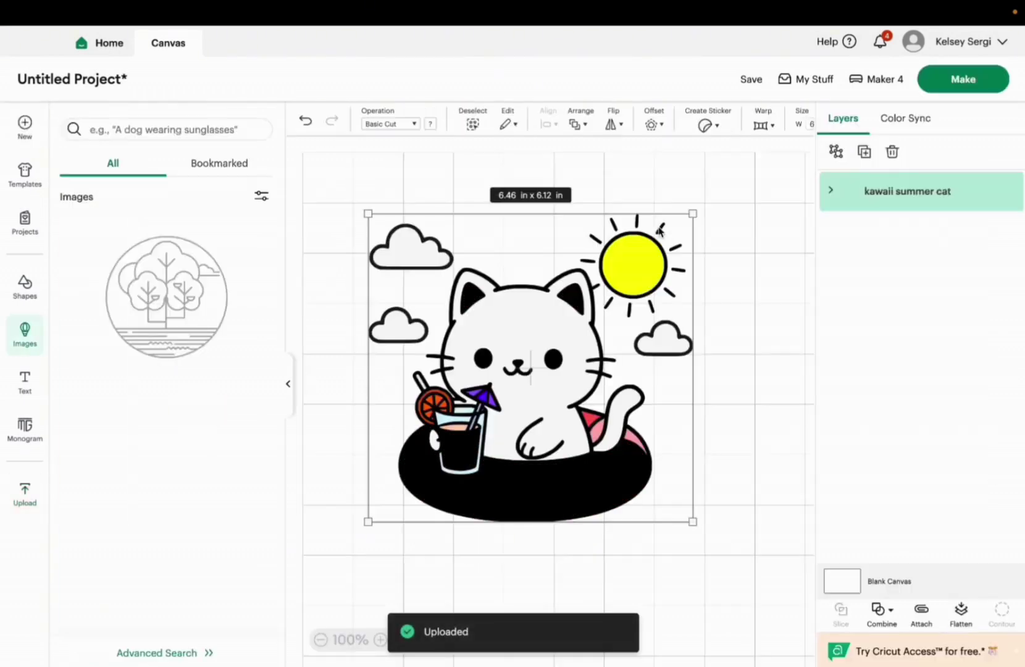
Expand the uploaded cat's layers and inspect the small black shapes to identify where they sit in the design
click(831, 190)
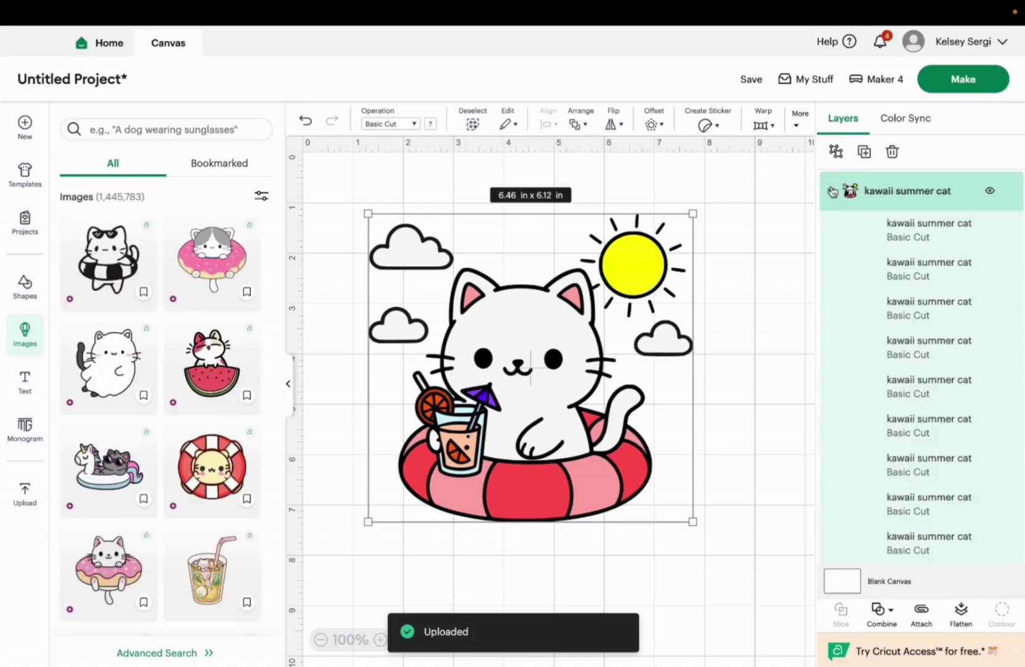
scroll(934, 436, down, 2)
scroll(934, 436, down, 8)
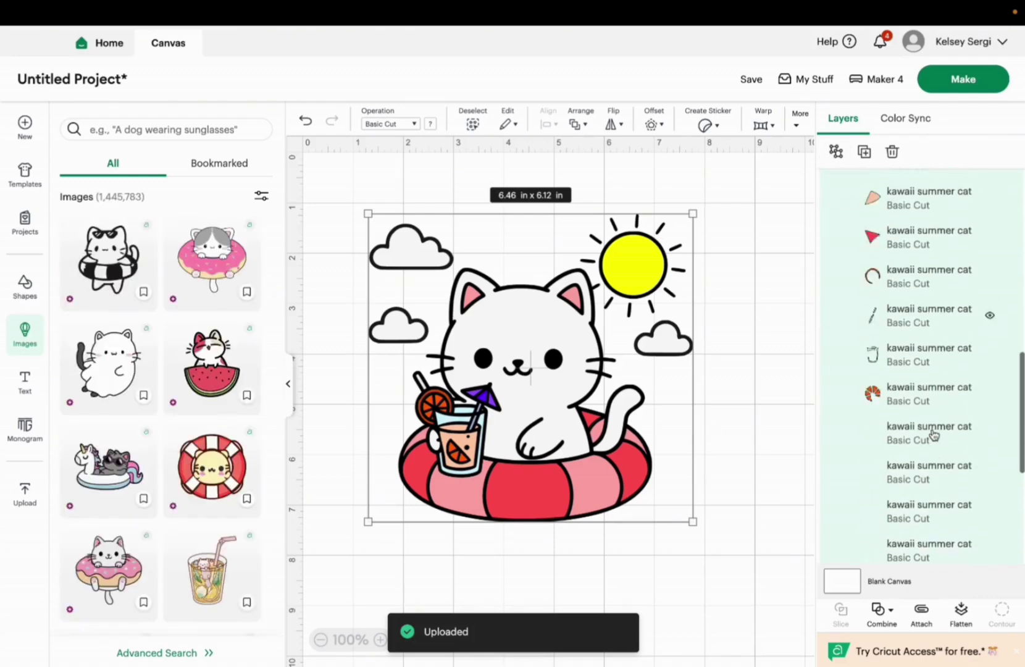
click(932, 436)
click(922, 367)
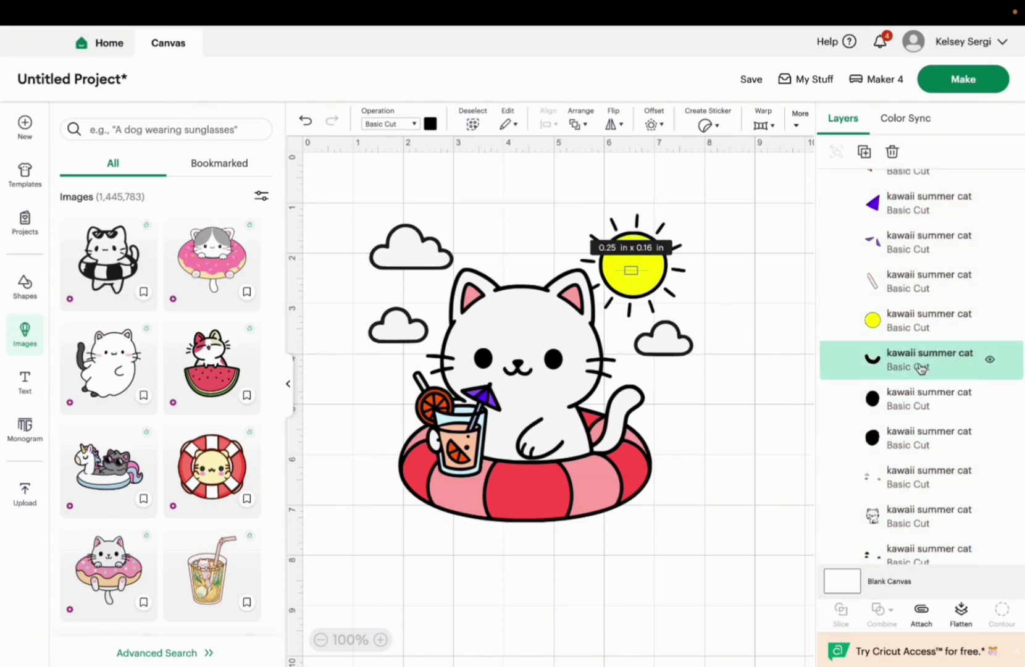
click(911, 430)
click(918, 405)
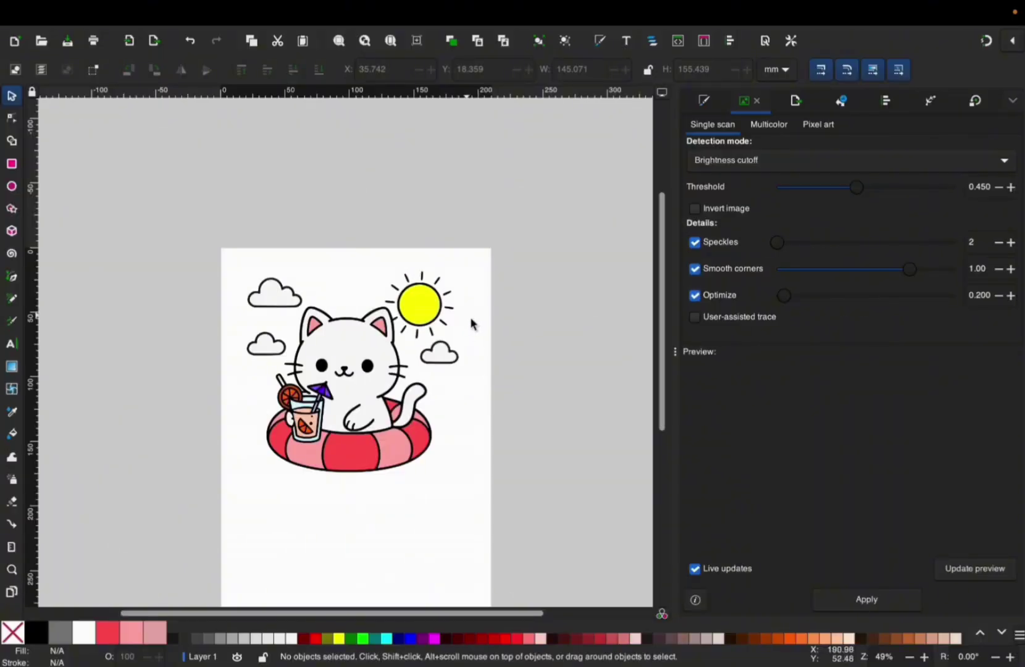
Switch back to Inkscape, combine the sun's hidden eyes and mouth into one path, and raise it to the top
mouse_move(469, 321)
mouse_down()
mouse_move(395, 269)
mouse_move(403, 279)
mouse_up()
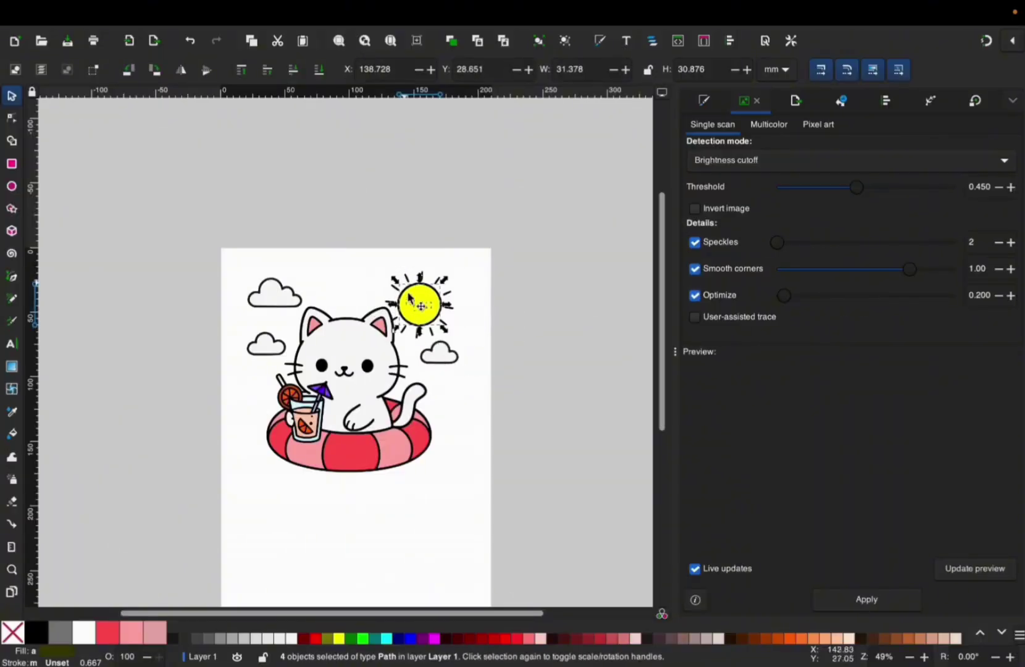
scroll(407, 297, up, 4)
click(462, 302)
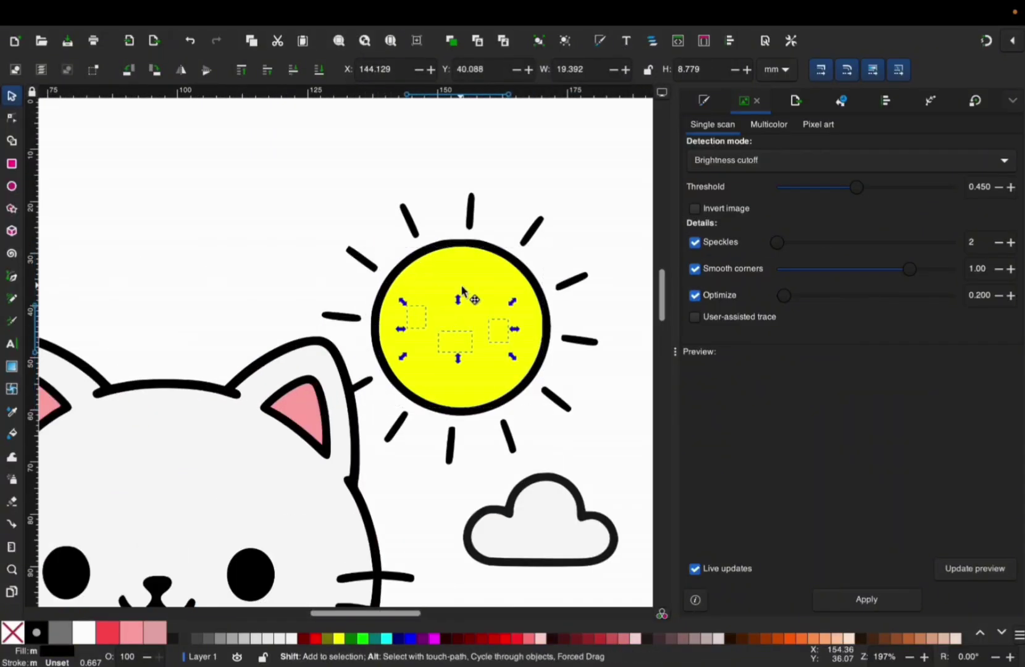
key(ctrl+k)
click(246, 70)
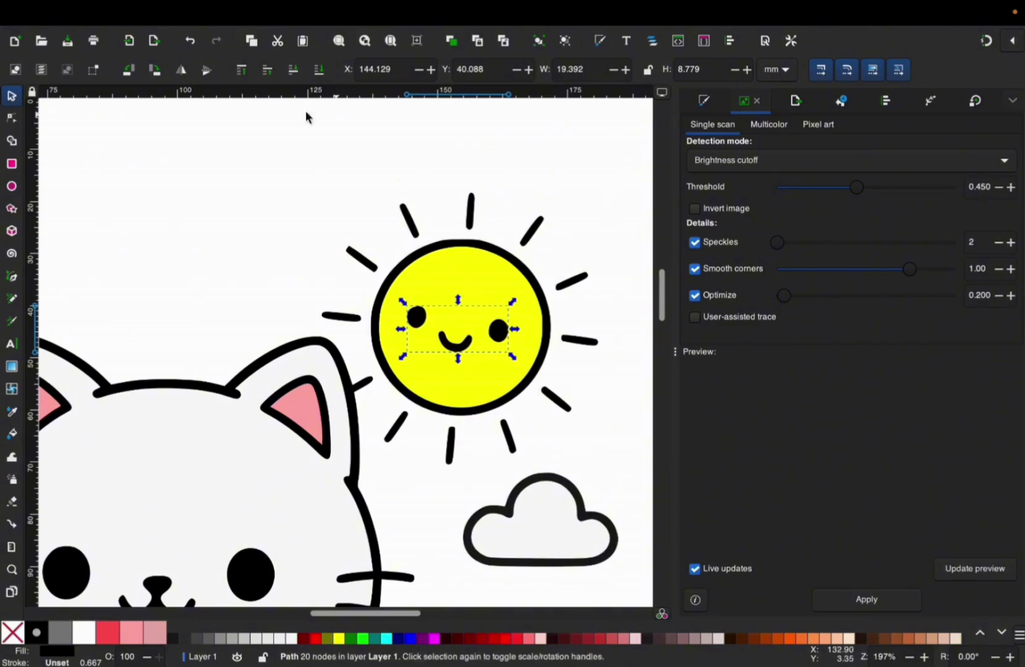
Select the sun's yellow circle to check it and save the kawaii summer cat.svg document
click(473, 267)
key(ctrl+s)
scroll(344, 347, down, 3)
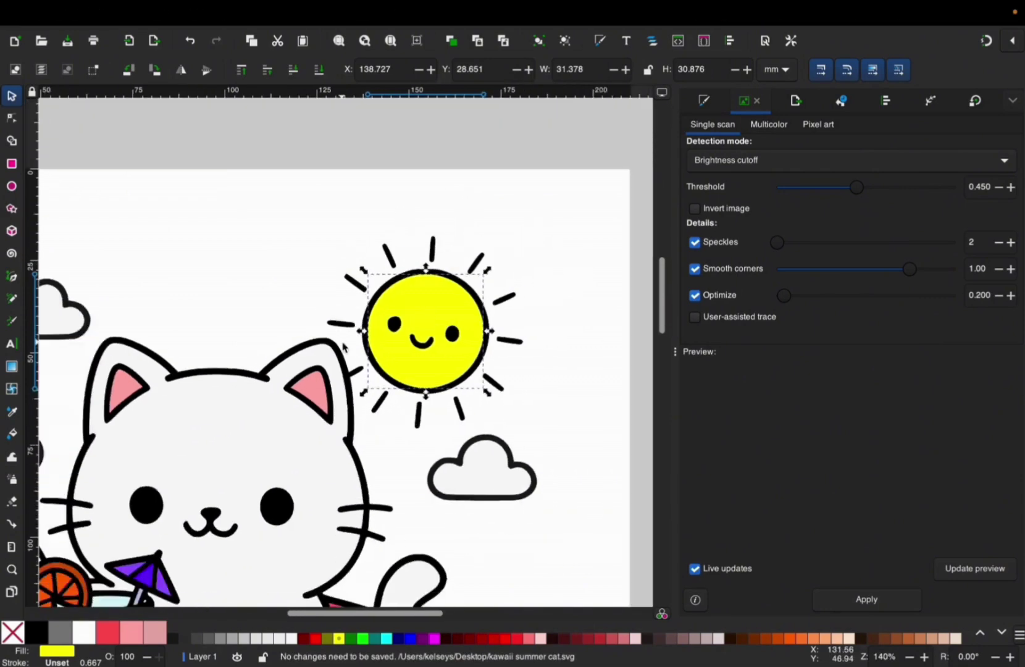
Switch to Cricut Design Space and replace the old cat design on the canvas with a fresh upload of kawaii summer cat.svg
mouse_move(72, 17)
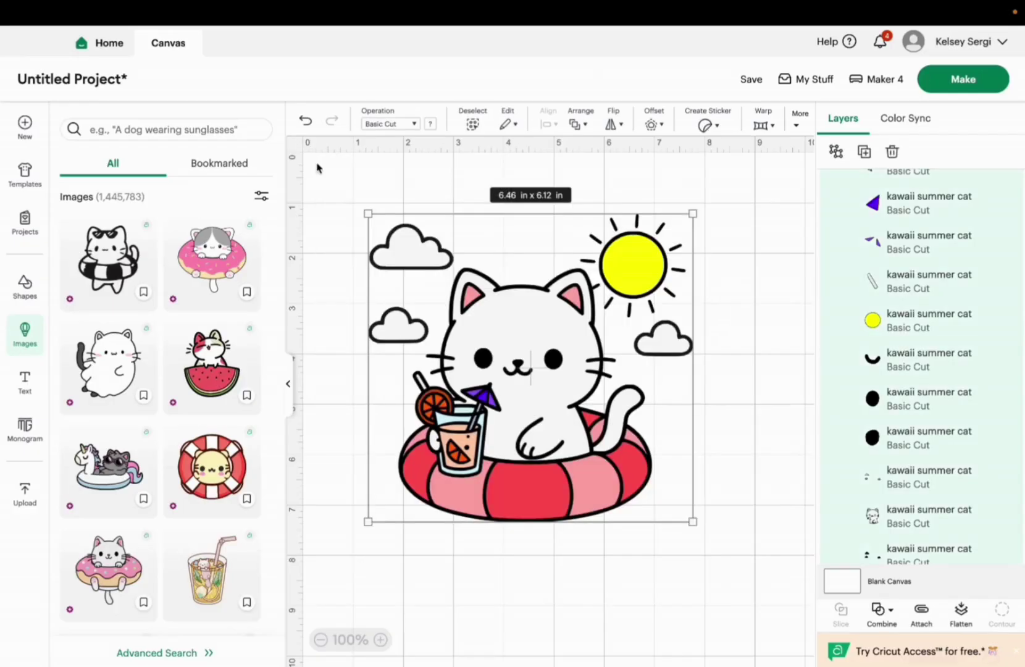
key(Delete)
click(25, 493)
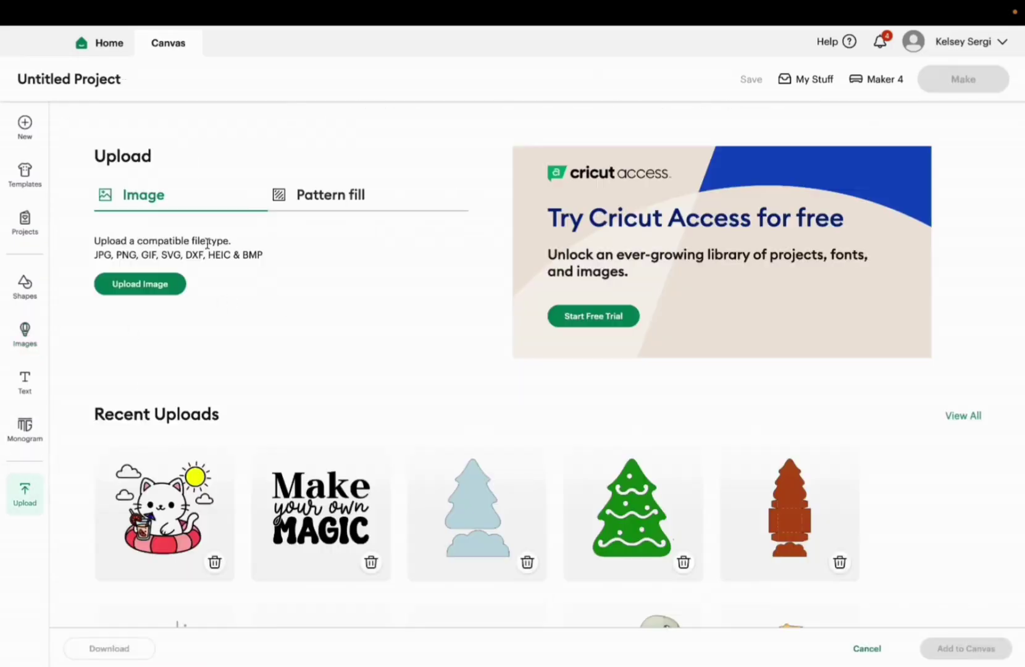
click(145, 287)
click(540, 432)
double_click(437, 280)
click(967, 650)
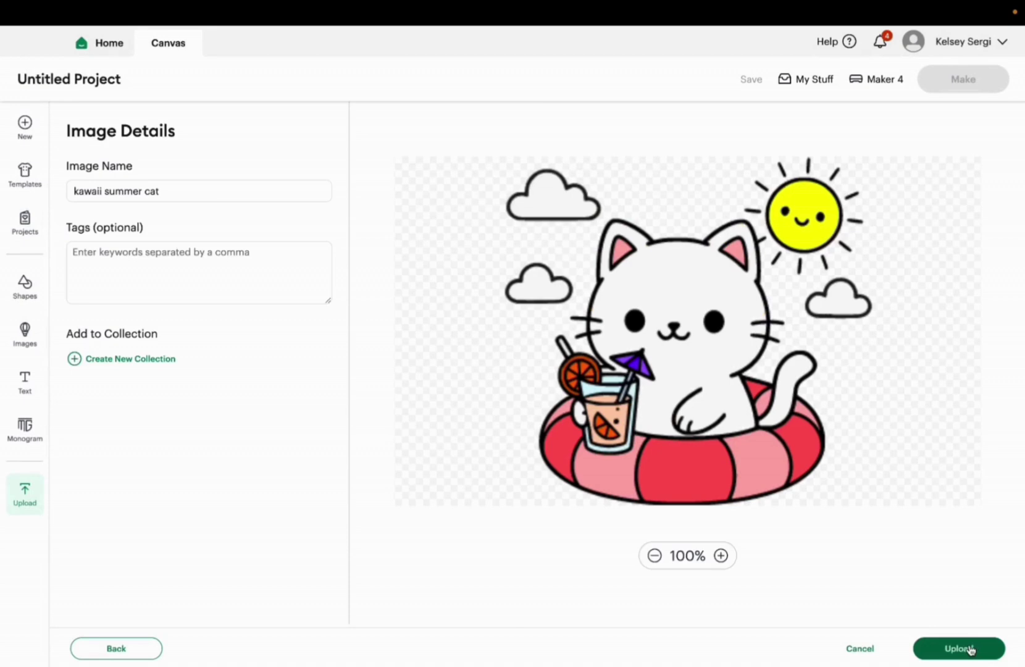
click(973, 651)
Inspect the uploaded cat's layers, toggling the visibility of the small black cloud layer and the black silhouette layer
click(831, 190)
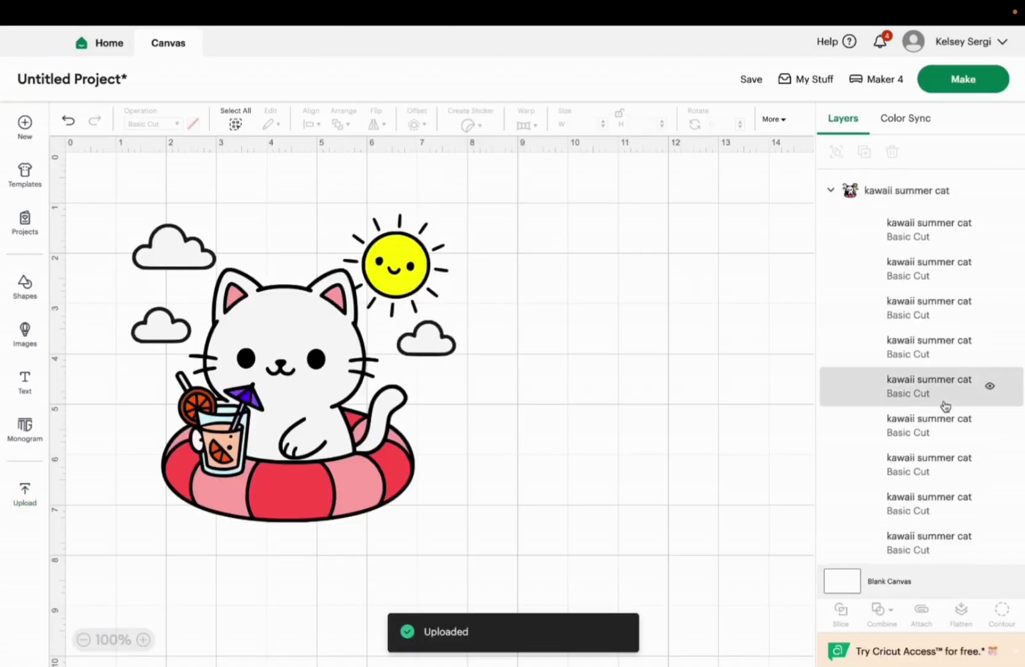
scroll(942, 398, down, 8)
scroll(929, 411, down, 5)
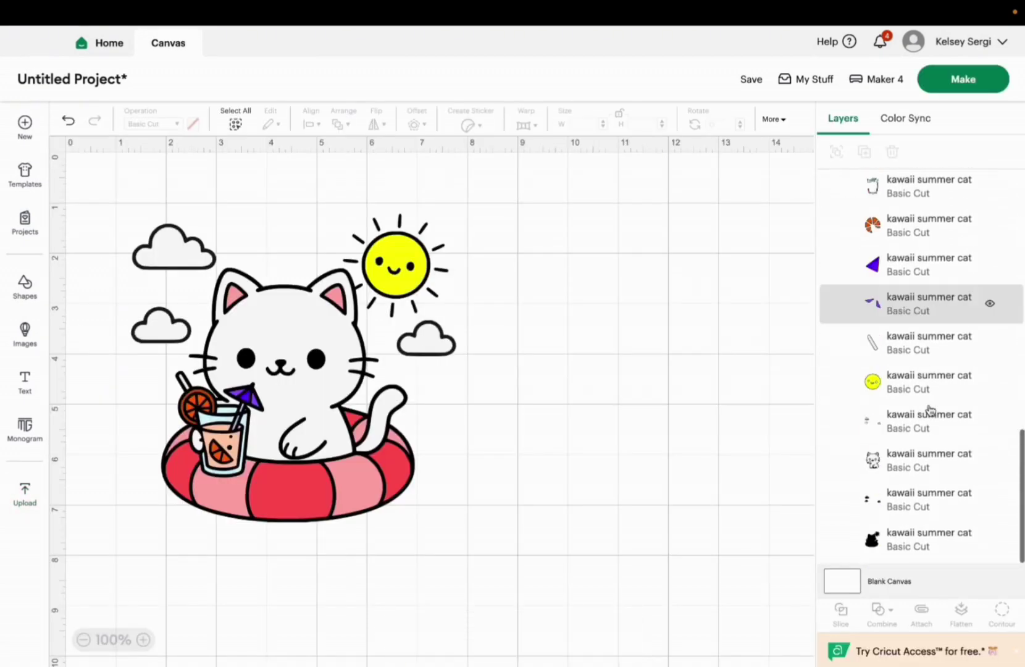
click(919, 505)
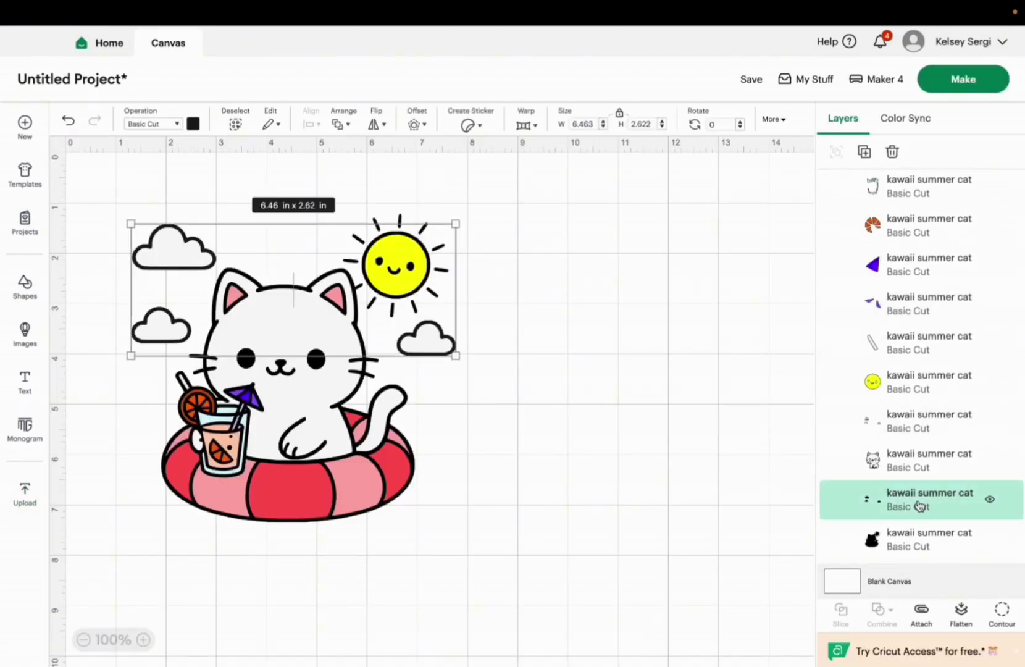
click(995, 503)
click(995, 503)
click(995, 503)
click(994, 503)
click(996, 541)
click(995, 541)
click(996, 541)
click(996, 541)
scroll(971, 383, up, 1)
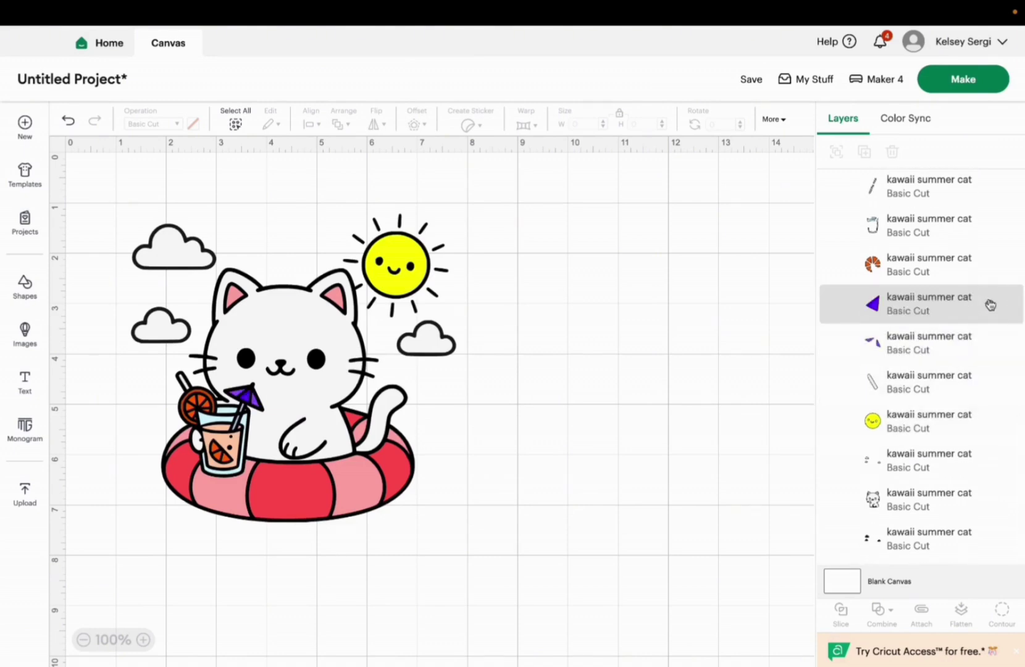
scroll(988, 303, up, 2)
scroll(920, 198, up, 3)
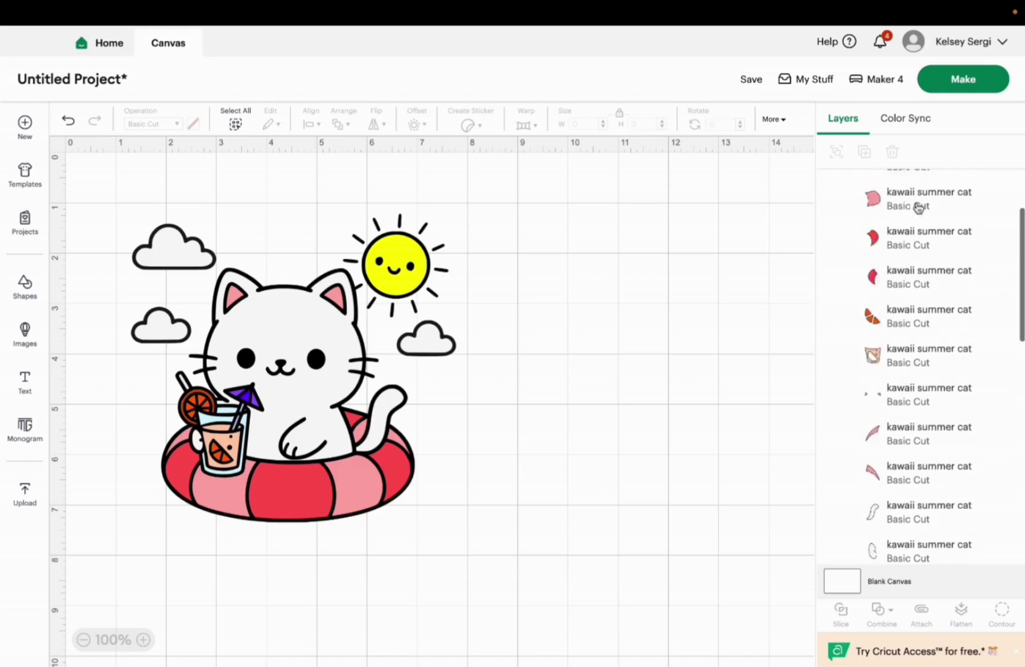
Ungroup the cat design and attach the three red float segments so they move as one piece
click(290, 496)
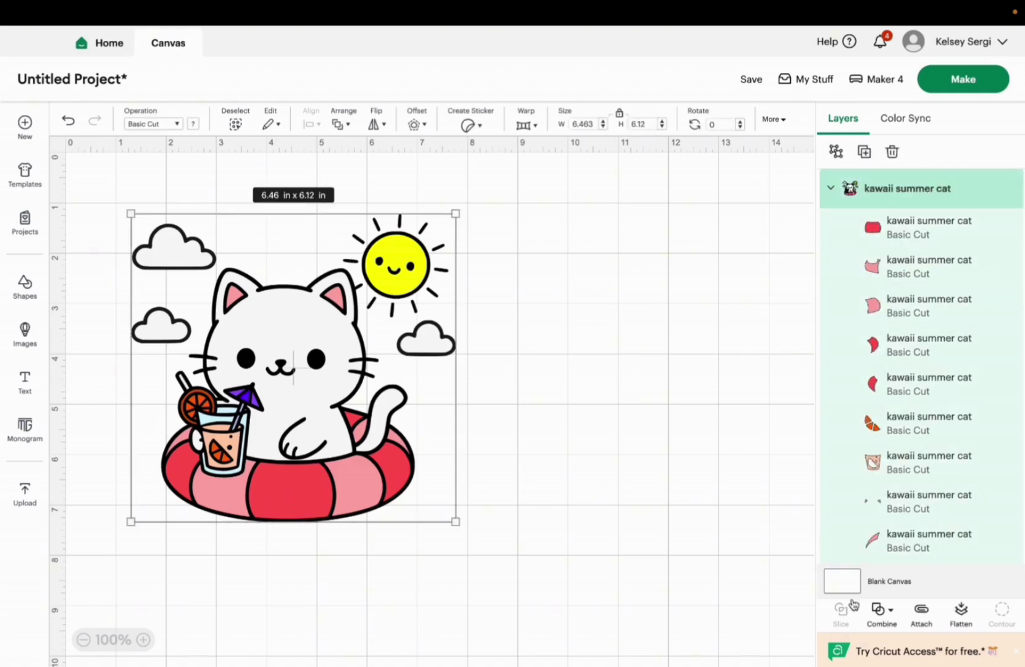
click(837, 149)
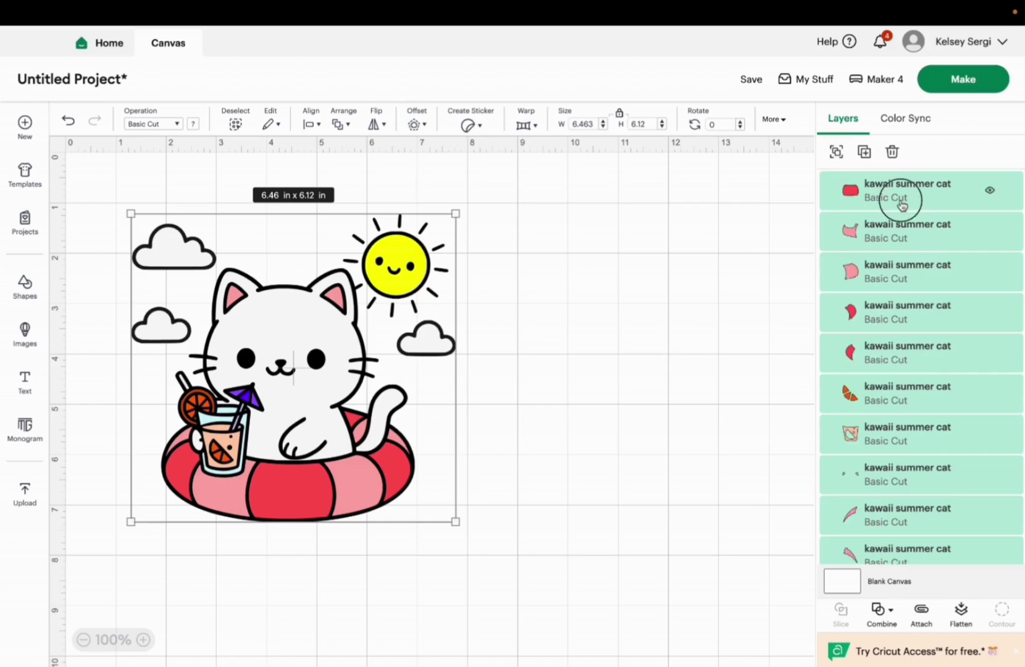
click(900, 198)
shift+click(898, 368)
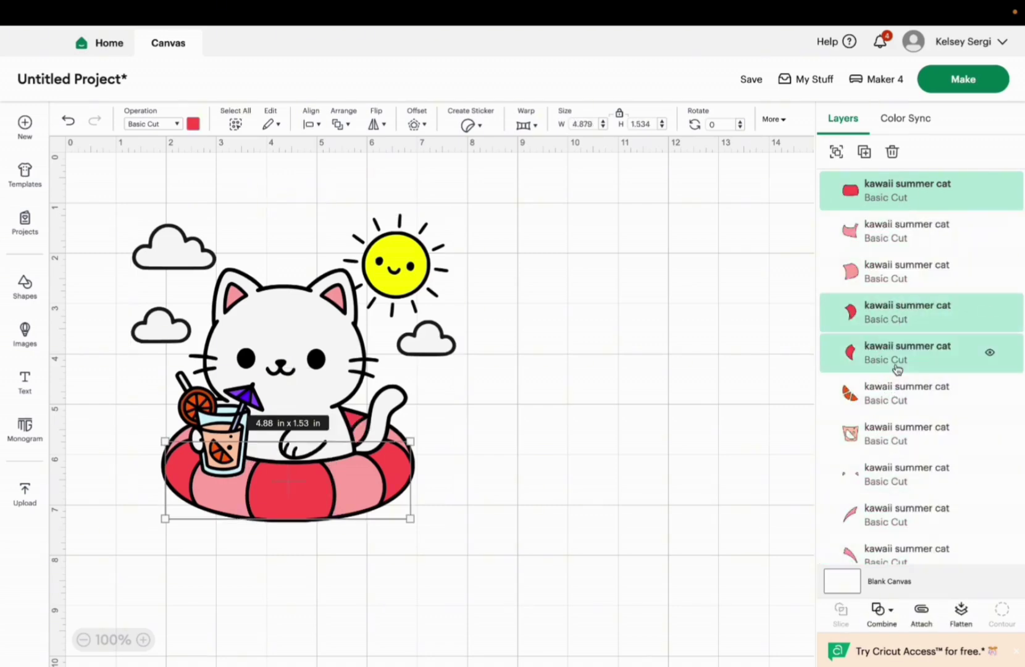
click(923, 614)
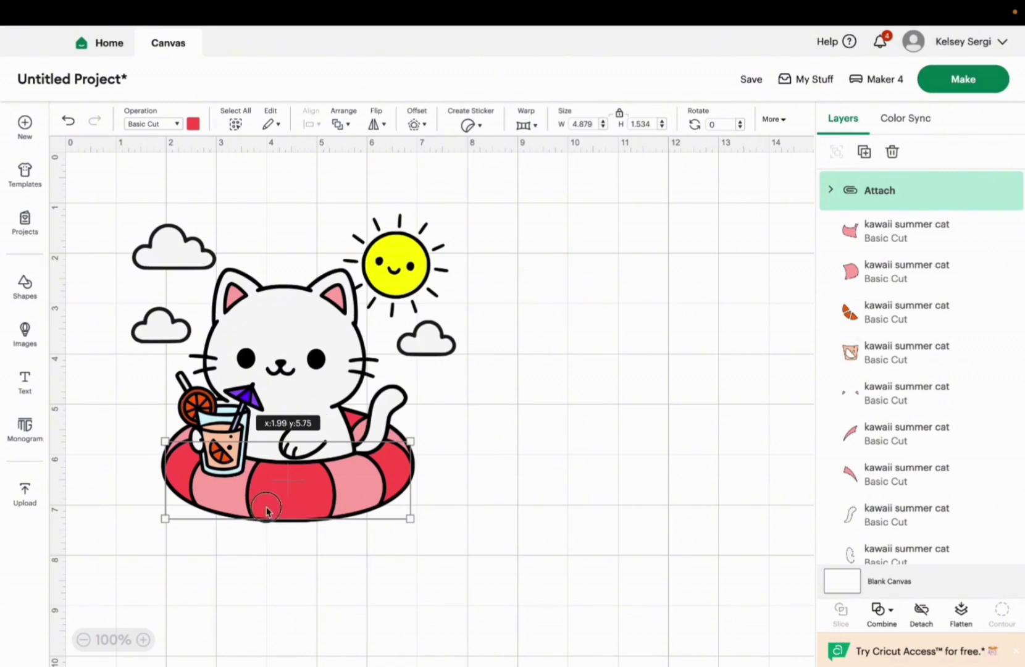
drag(267, 509, 506, 520)
key(ctrl+z)
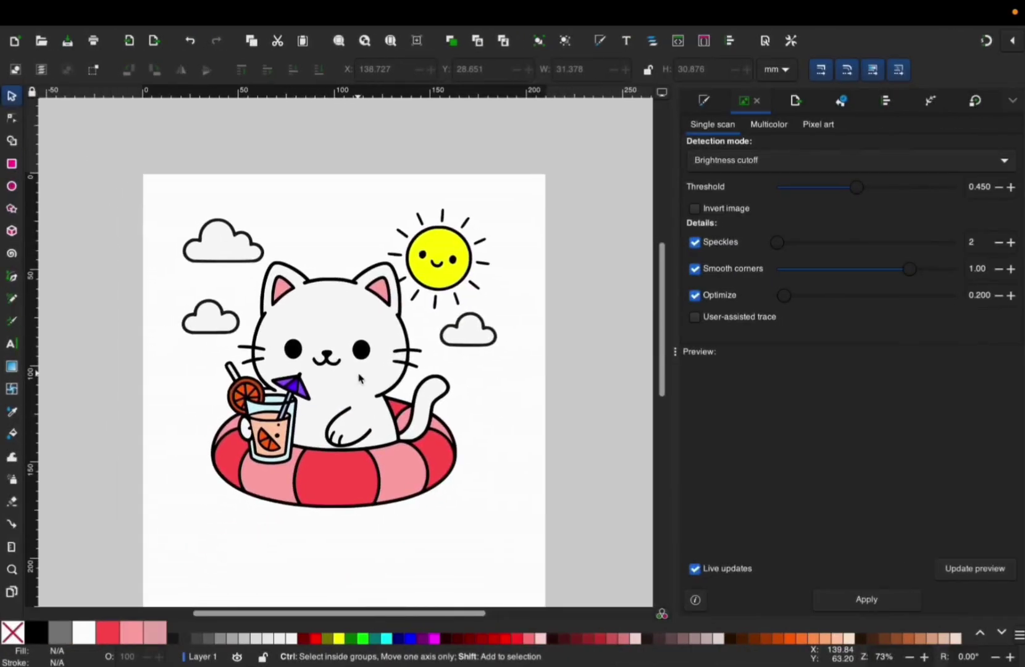
Switch to Inkscape, draw a small flat oval cheek beneath the cat's left eye, and place a duplicate beneath the right eye
scroll(287, 367, up, 5)
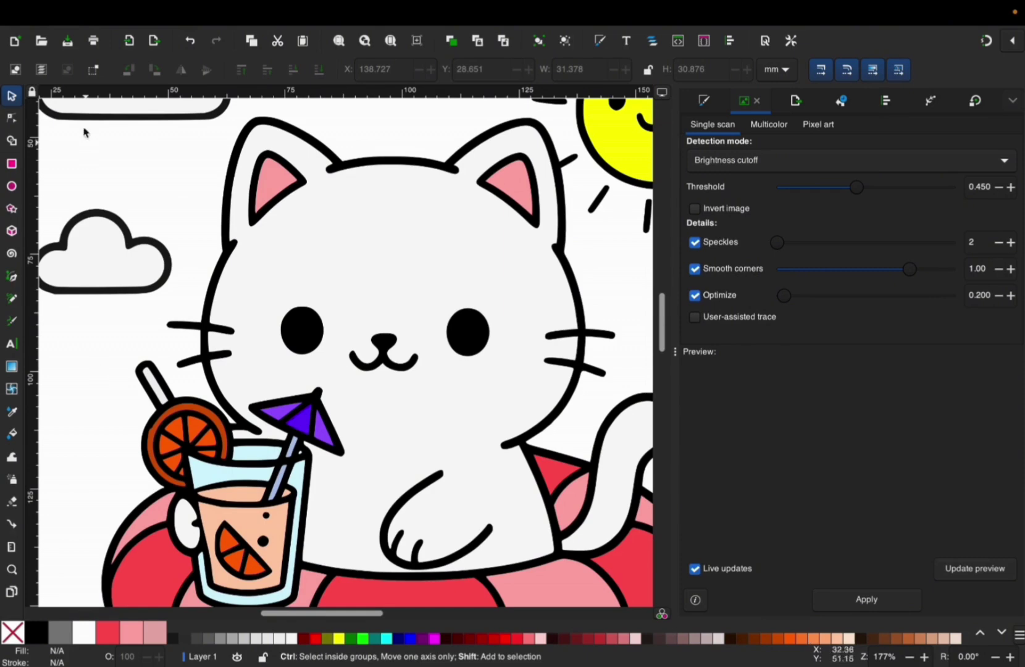
click(12, 186)
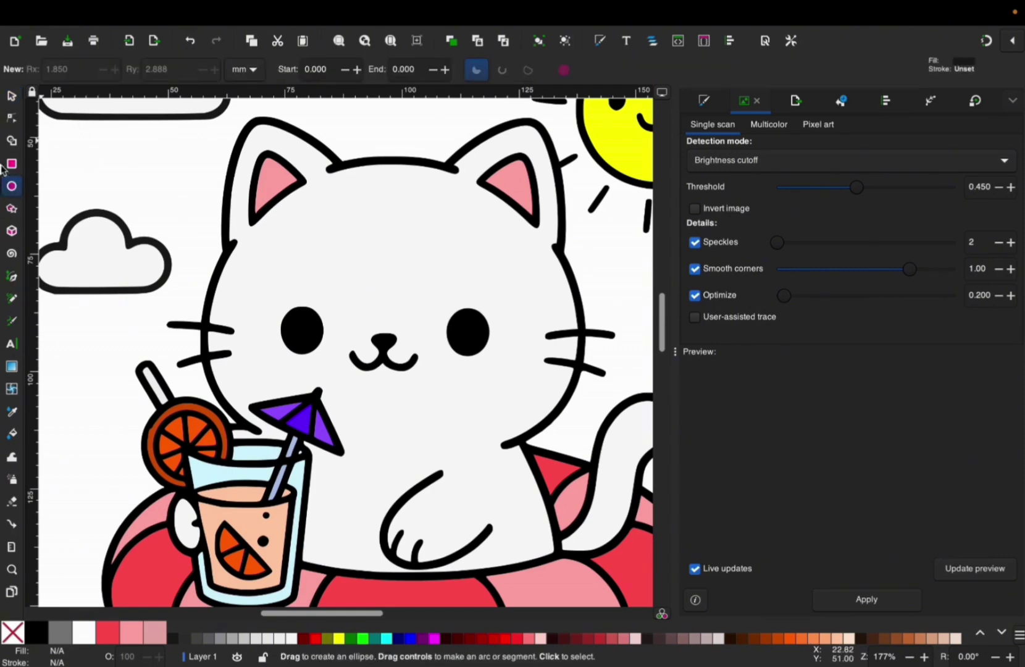
drag(257, 359, 515, 370)
key(s)
right_click(277, 370)
click(326, 431)
Unite the two cheek ovals into one path and fill it with the light pink of the inner ears
shift+click(270, 366)
right_click(272, 369)
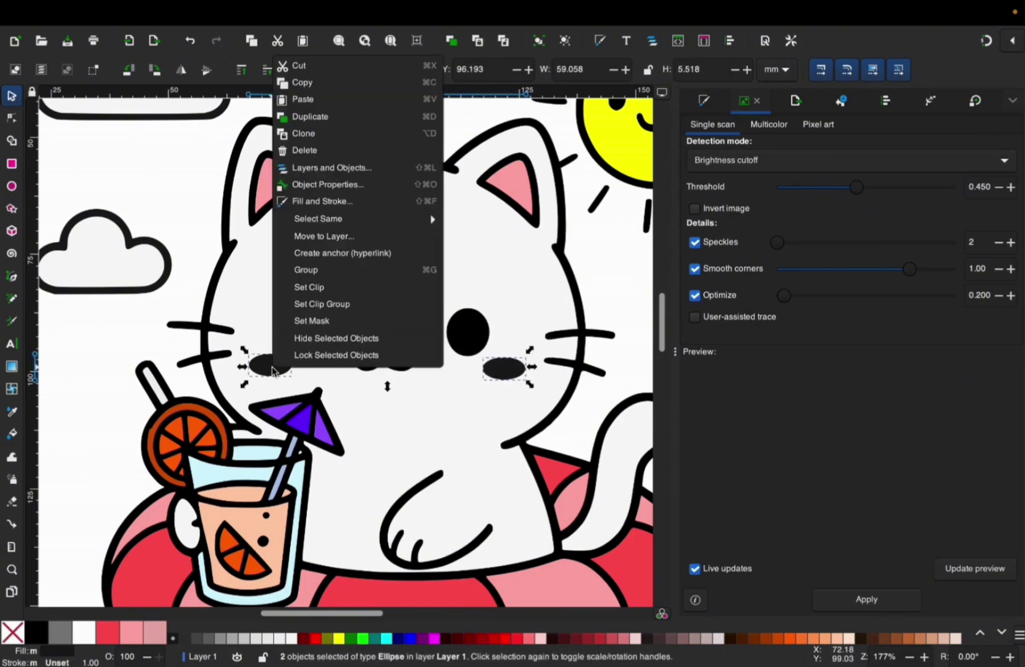
click(261, 17)
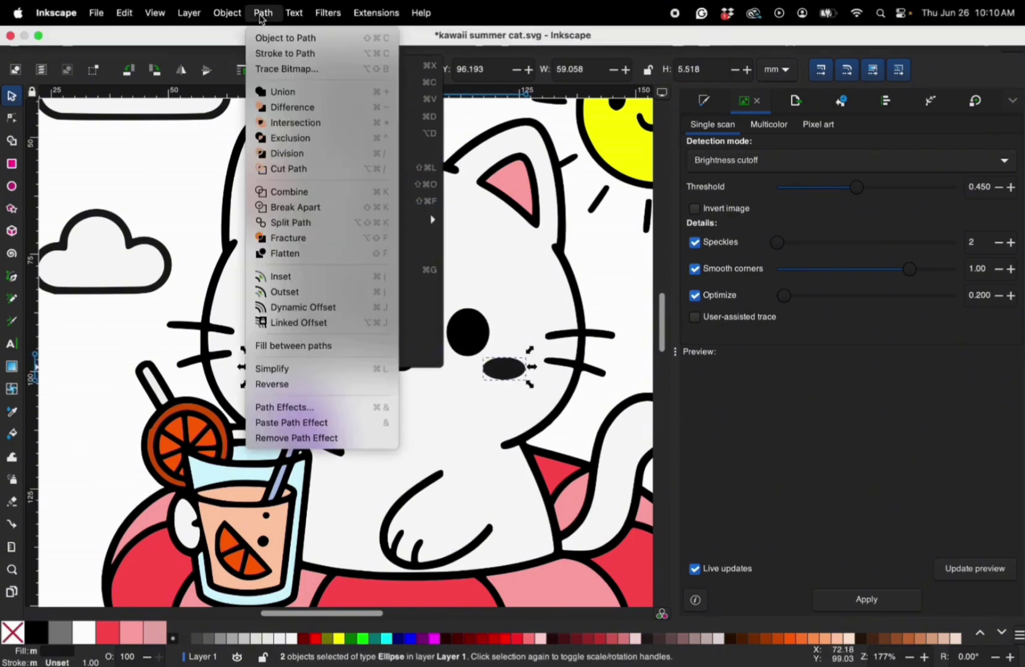
click(297, 94)
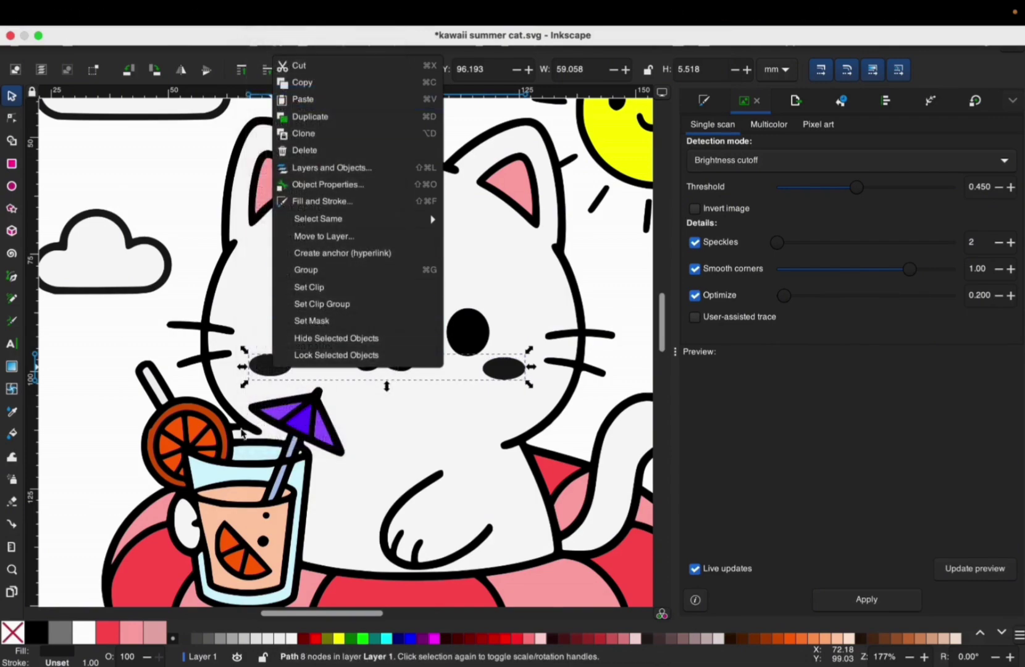
click(267, 371)
click(131, 631)
scroll(471, 381, down, 1)
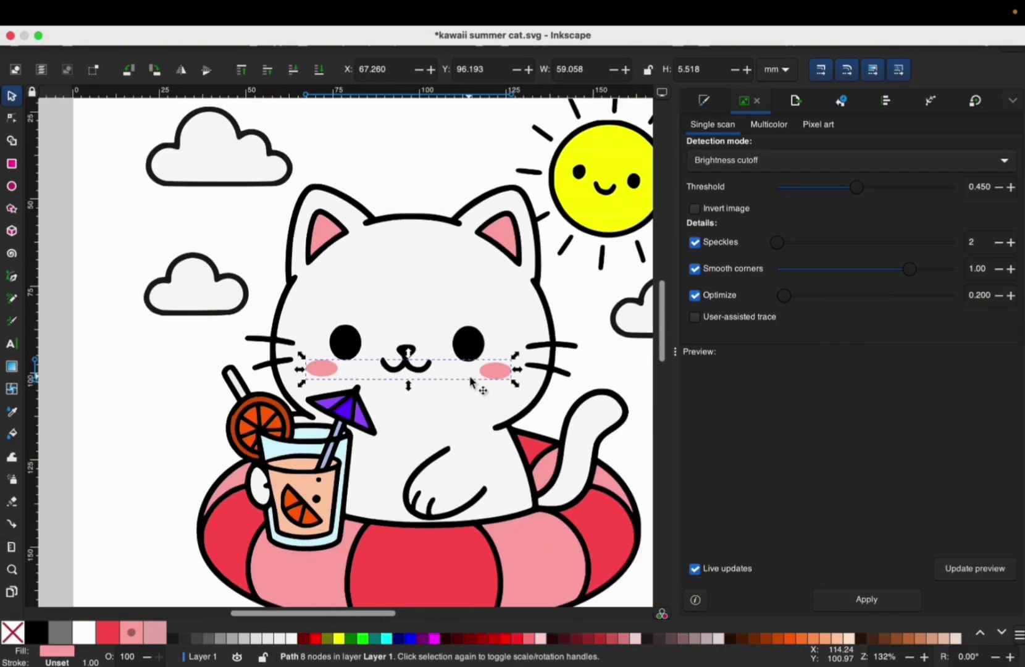
Duplicate the pink cheeks path and outset the copy once
scroll(471, 382, up, 2)
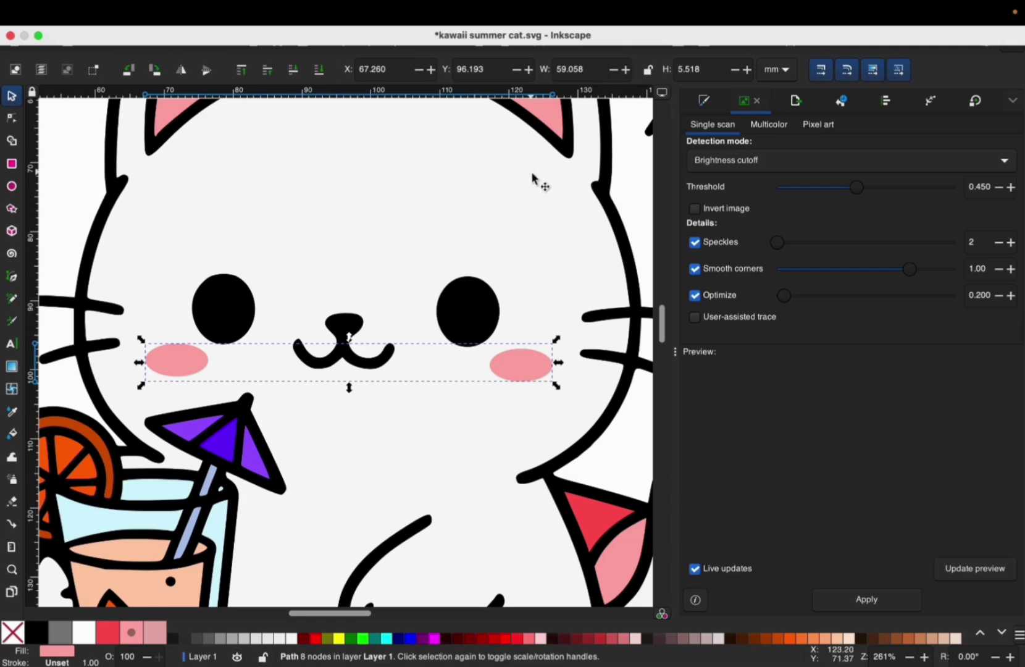
scroll(532, 179, down, 1)
right_click(524, 320)
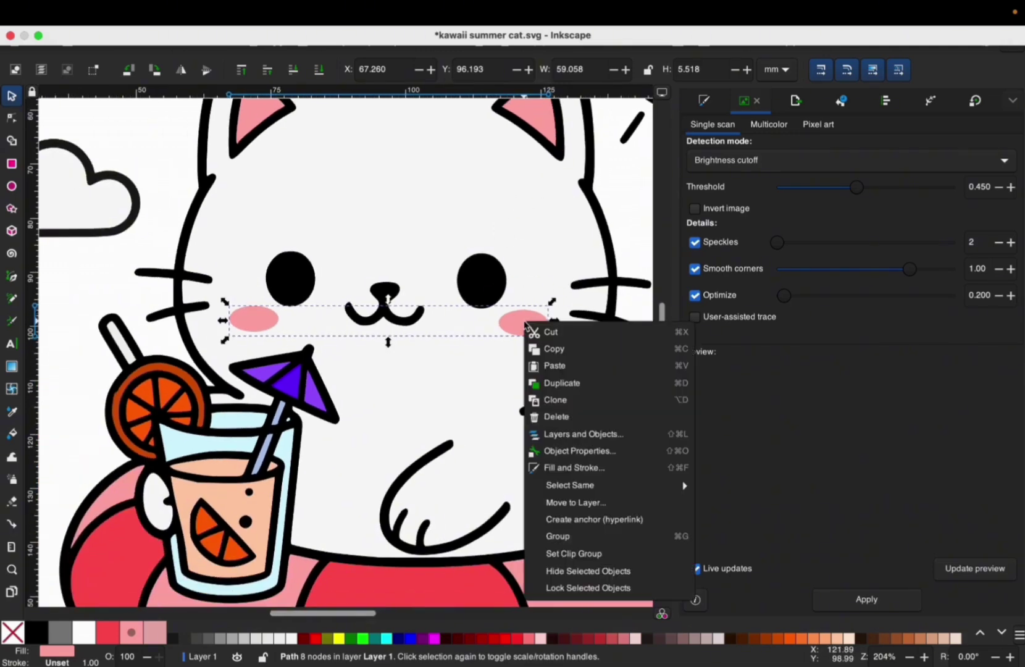
click(554, 381)
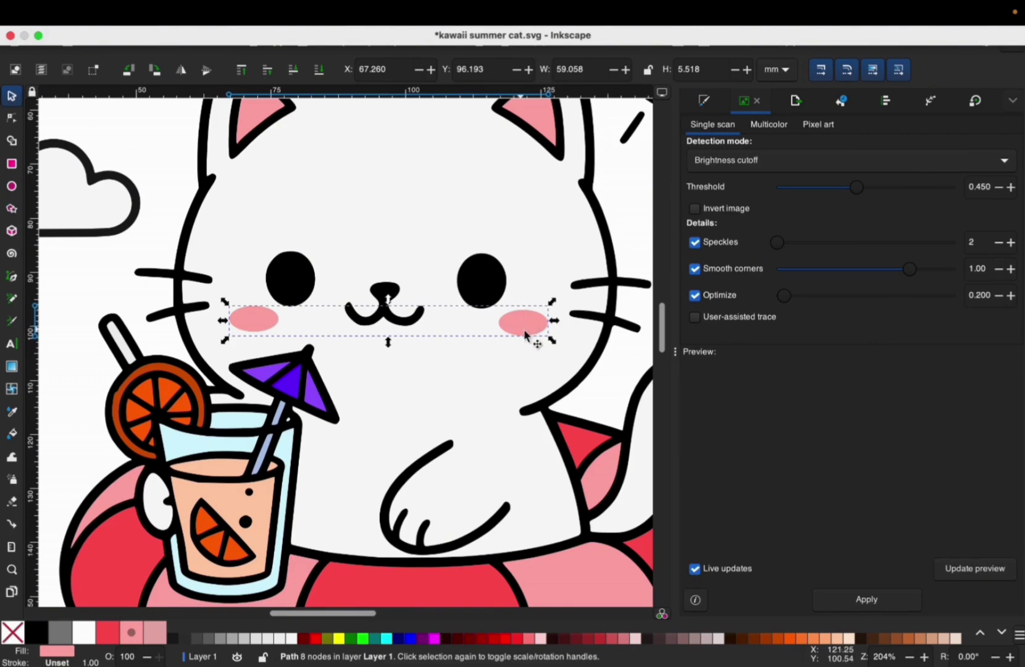
click(264, 13)
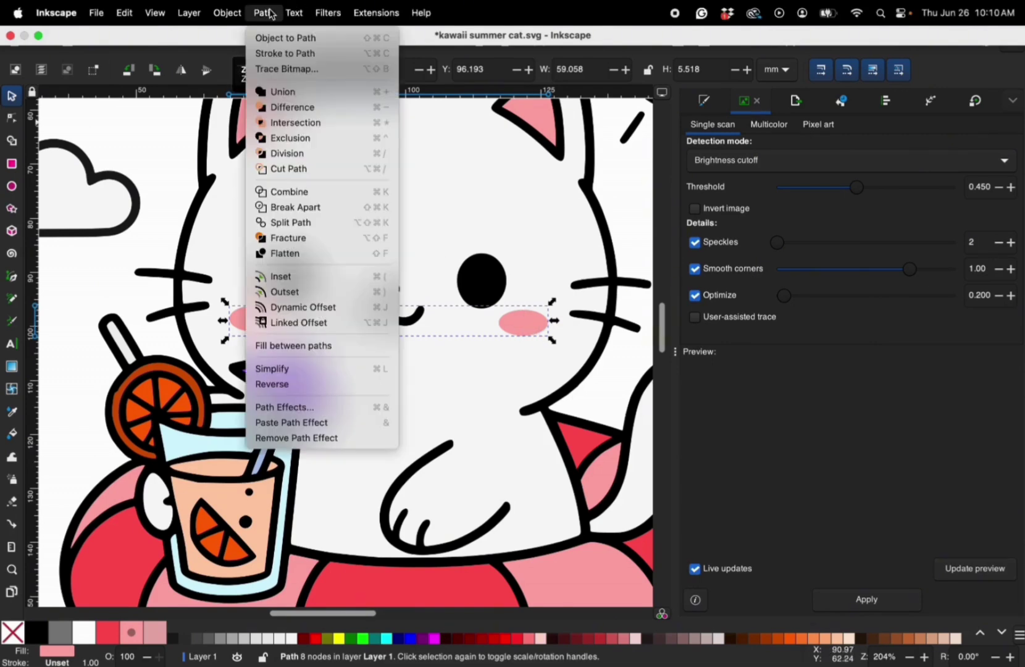
click(276, 292)
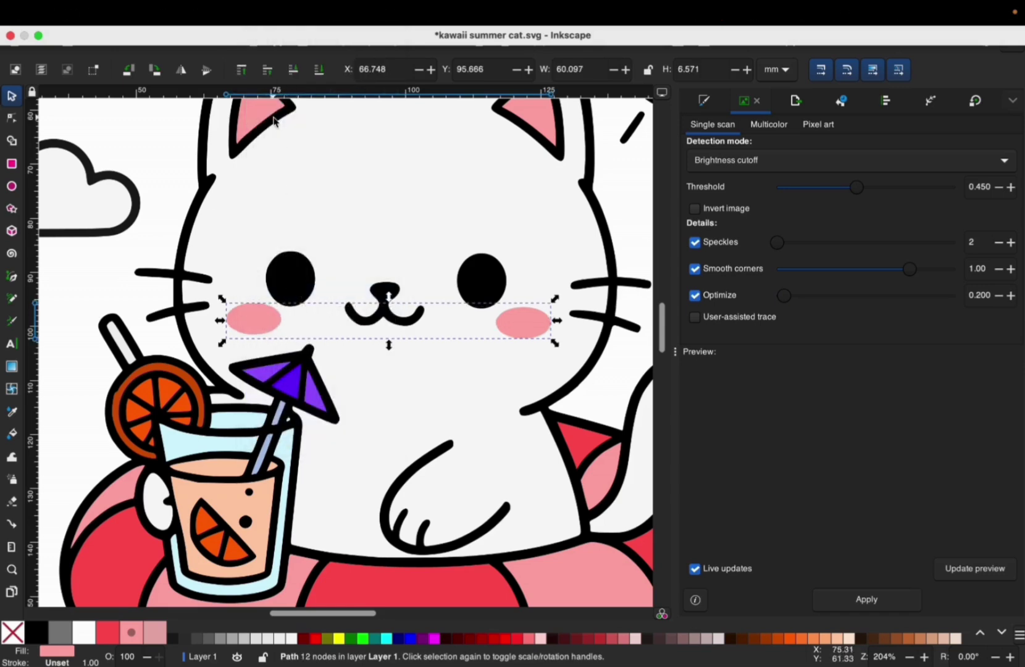
Try to subtract the enlarged cheek copy from the cat's light face shape with Difference
shift+click(514, 237)
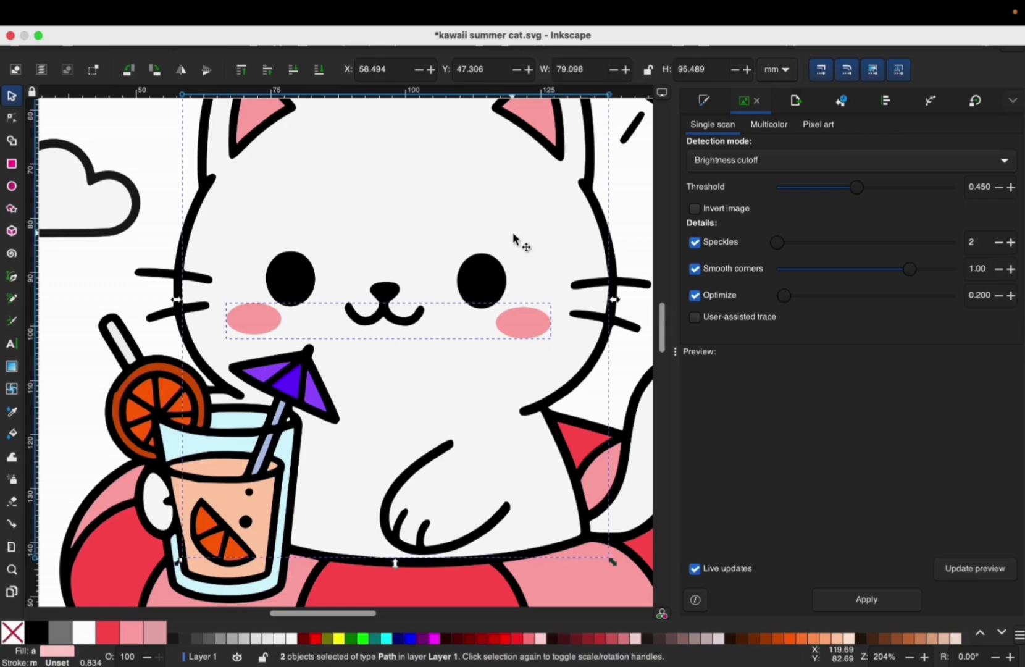
mouse_move(352, 3)
click(262, 12)
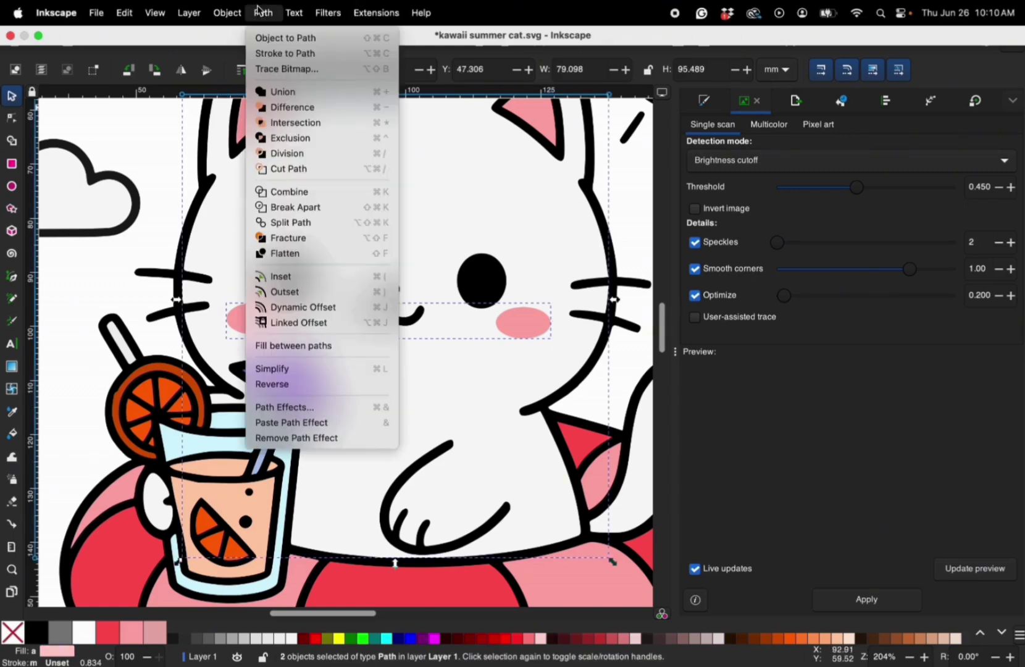
click(292, 108)
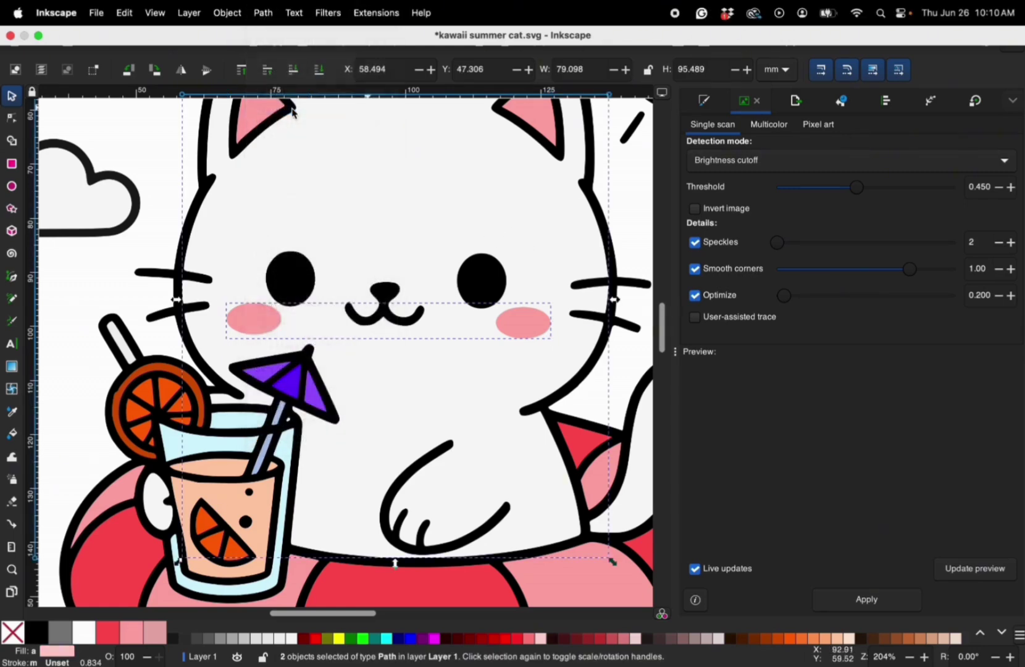
key(Escape)
Outset the enlarged cheek copy one more time
click(262, 318)
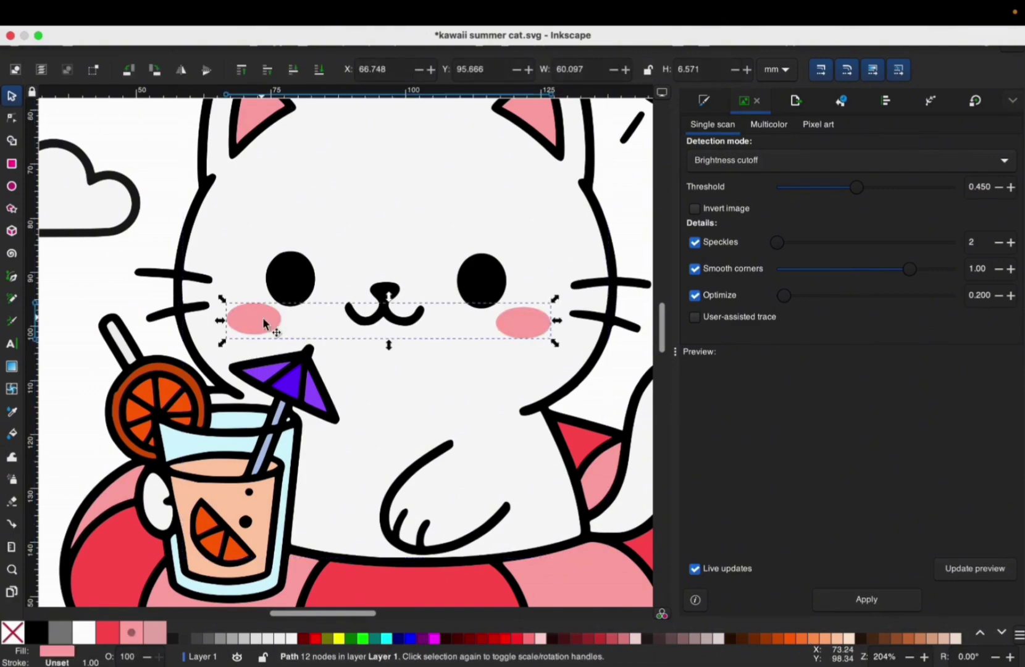
click(263, 8)
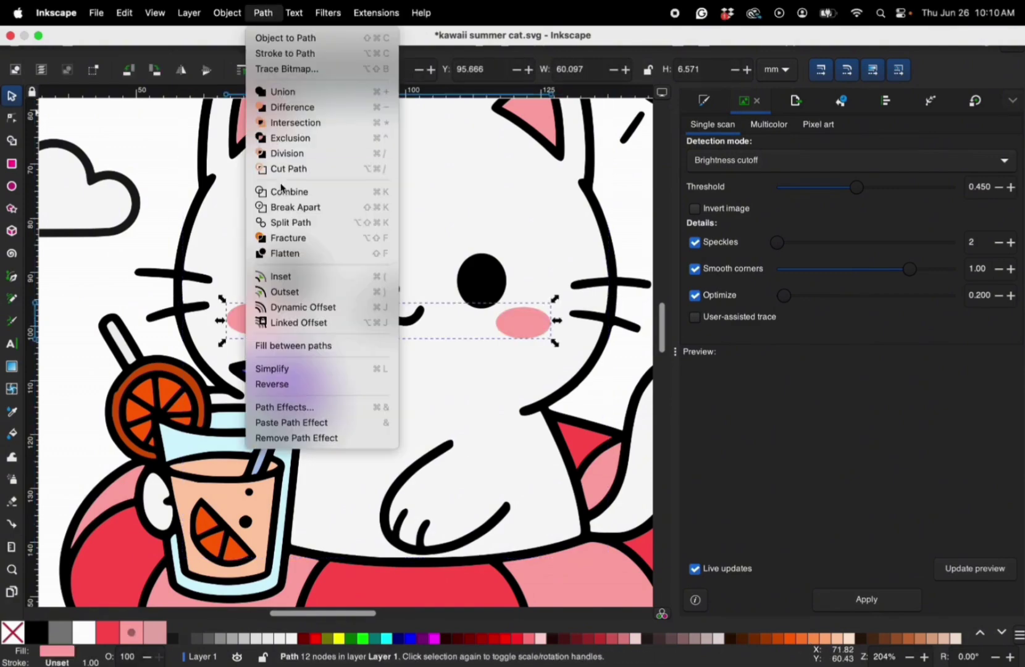
click(286, 292)
Try cutting the twice-outset cheek copy out of the cat's face to form black outlines around the cheeks
shift+click(559, 251)
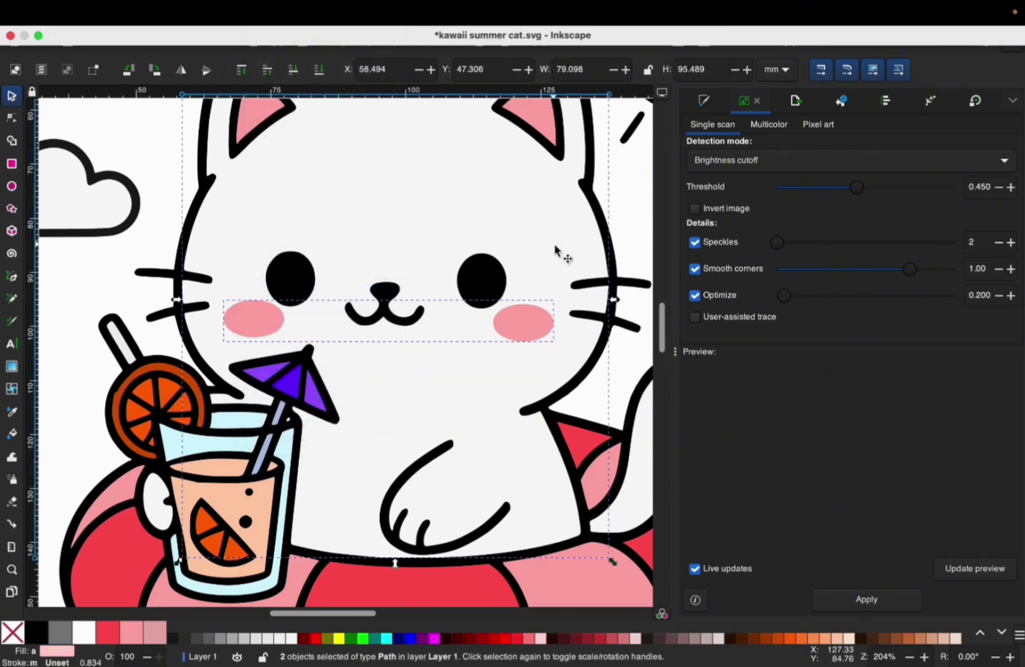
key(ctrl+minus)
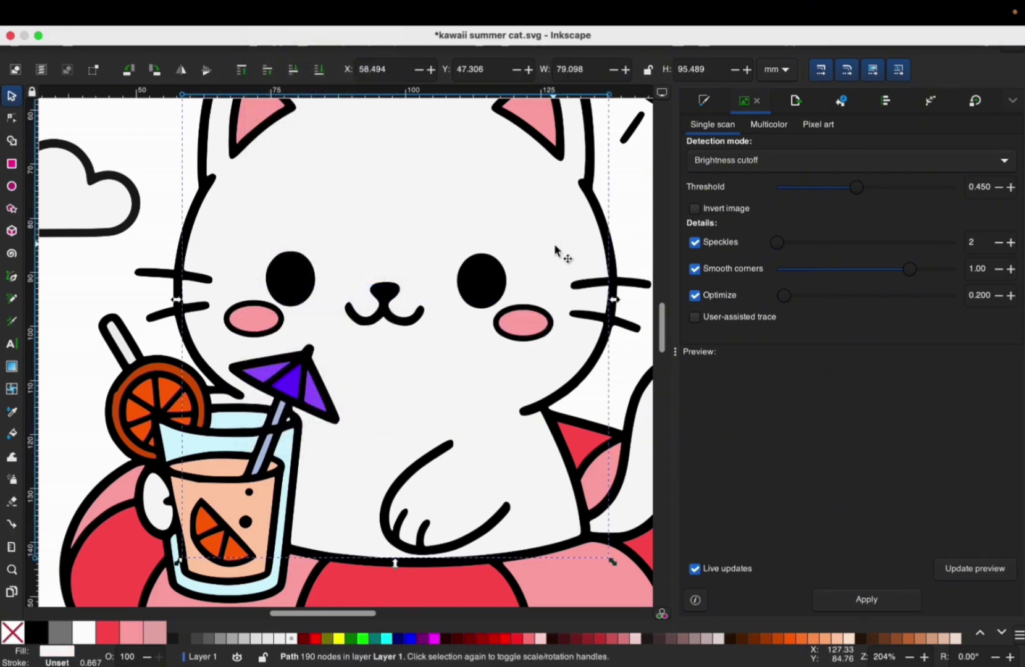
key(Escape)
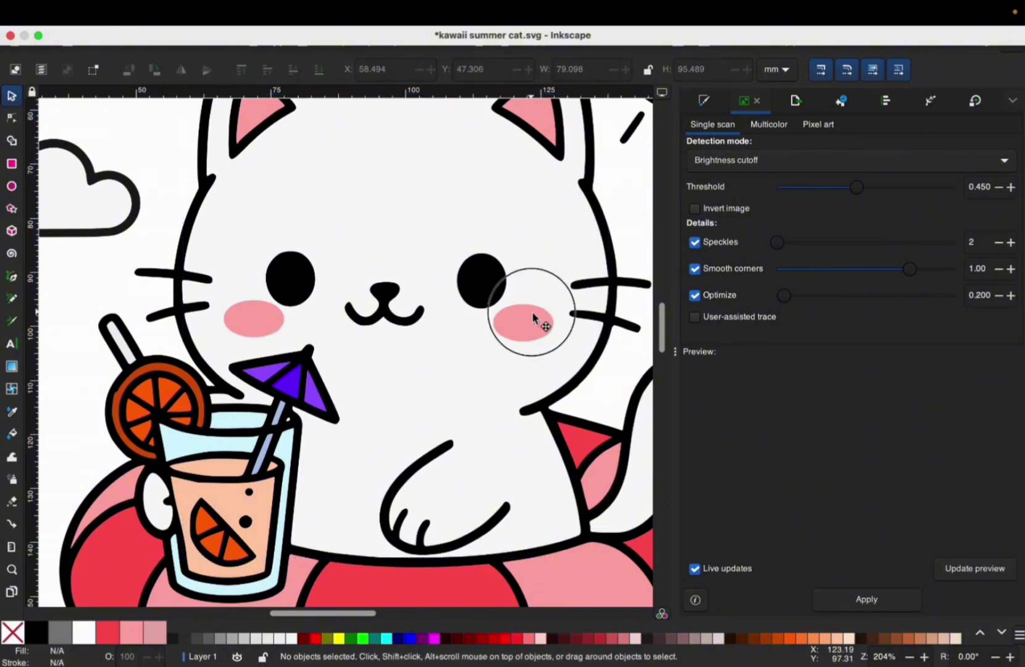